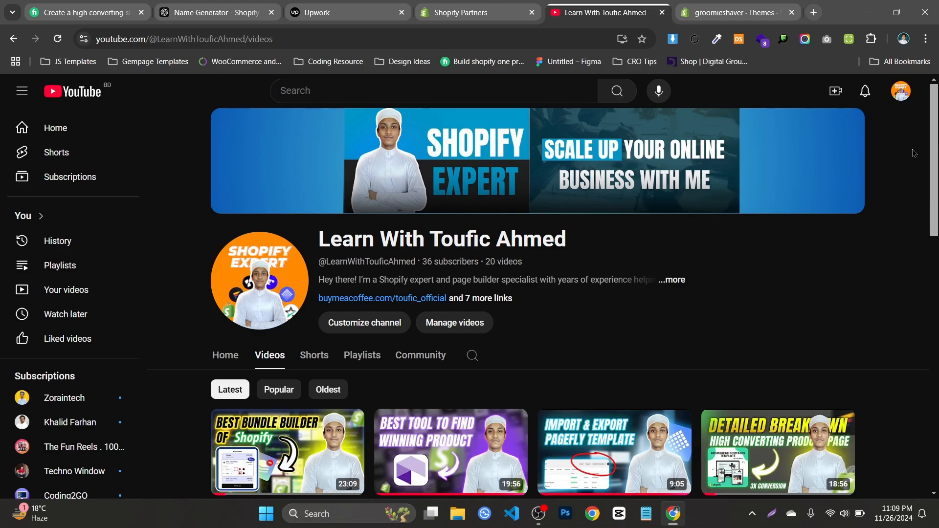
# Preview the Dawn theme's storefront, examine the page down to its footer, and hide the preview bar
pyautogui.click(724, 12)
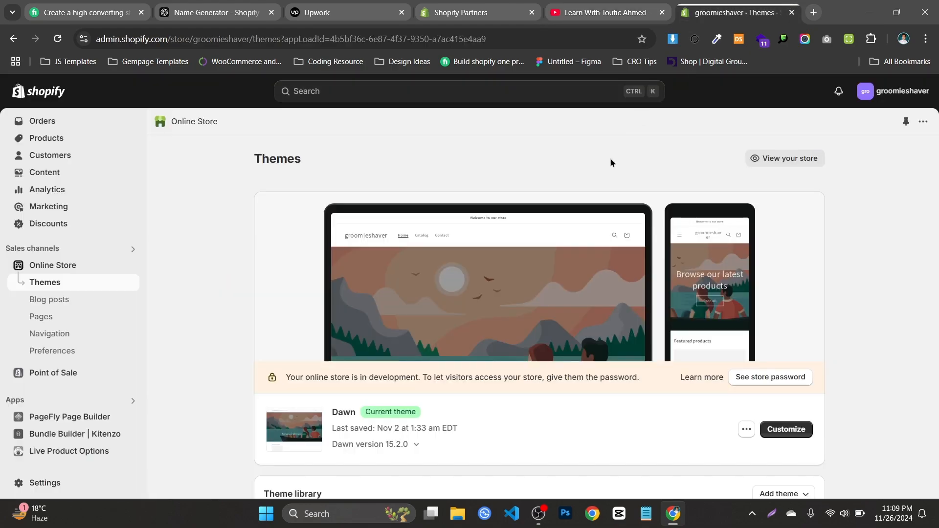
pyautogui.click(746, 431)
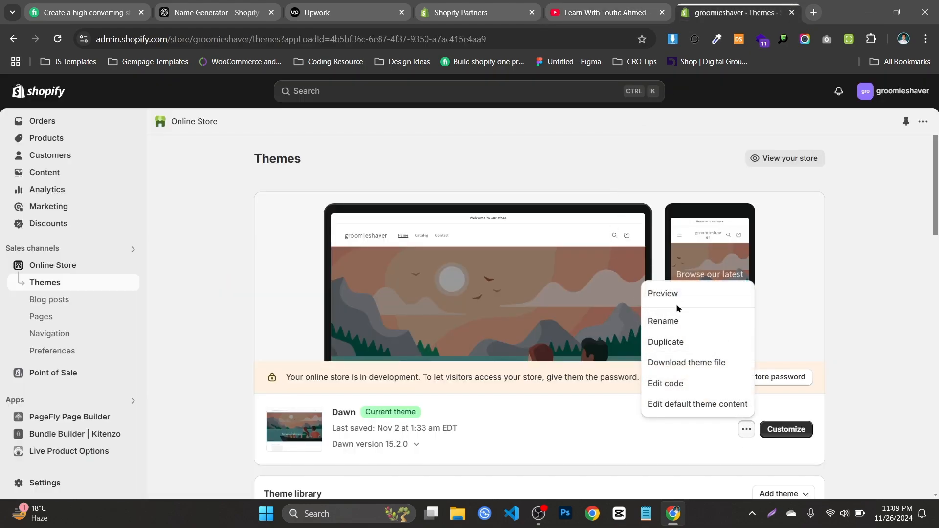
pyautogui.click(677, 308)
pyautogui.click(632, 12)
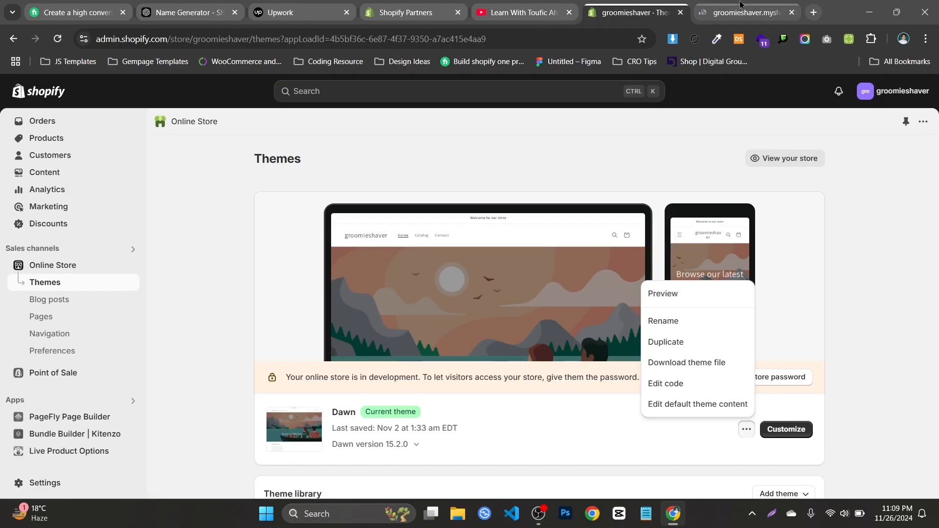
pyautogui.click(740, 6)
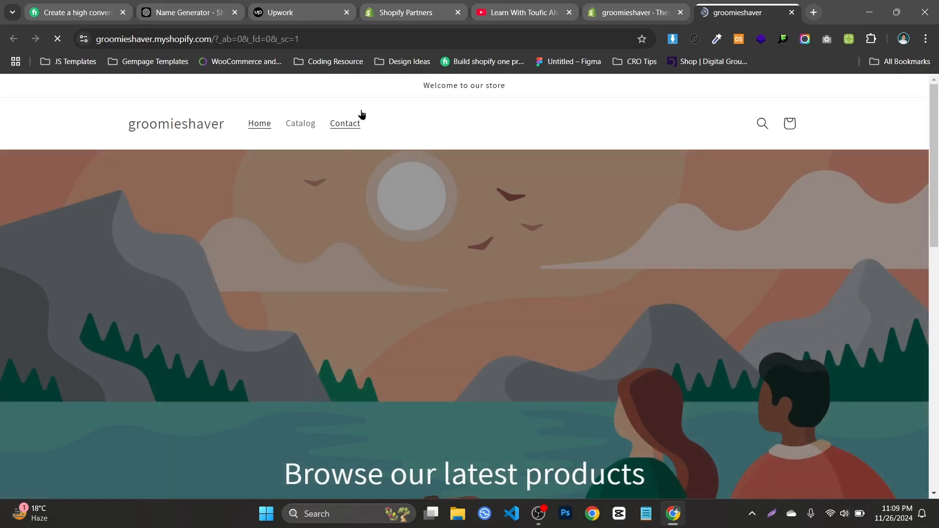
pyautogui.scroll(-15, 596, 493)
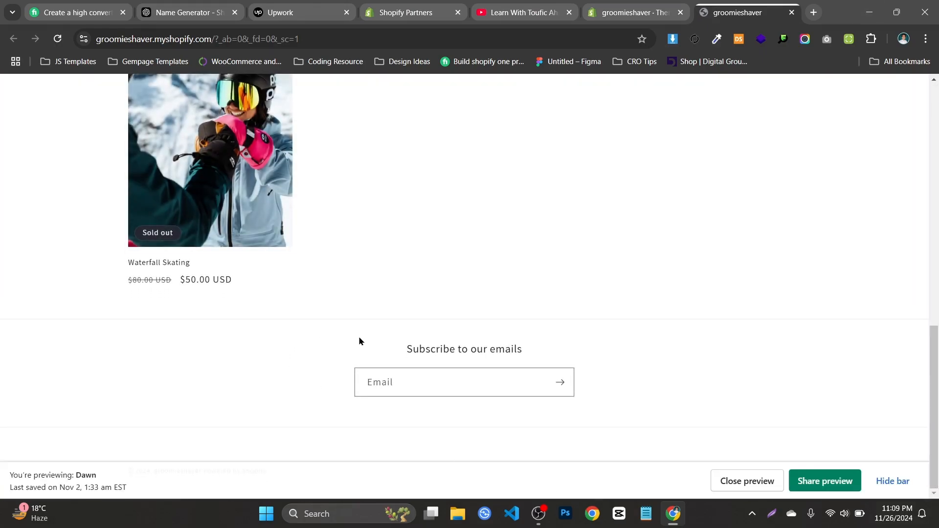
pyautogui.click(893, 482)
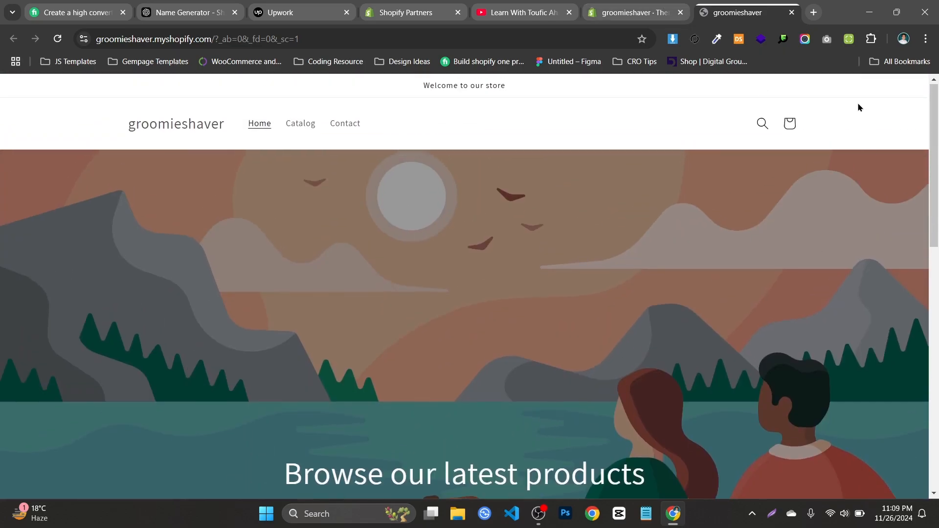
# Look through the list of published videos on the open YouTube channel
pyautogui.click(536, 14)
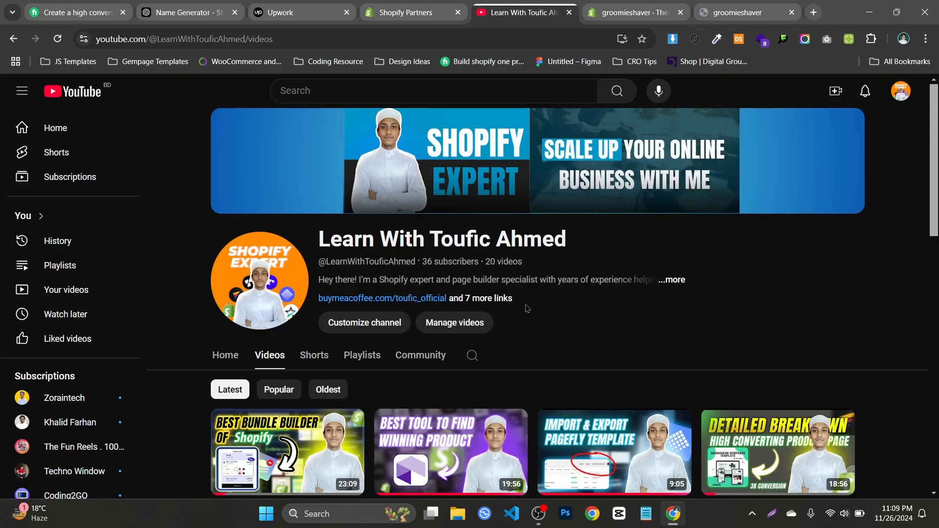
pyautogui.scroll(-4, 937, 272)
pyautogui.moveTo(936, 237)
pyautogui.mouseDown()
pyautogui.moveTo(936, 192)
pyautogui.moveTo(936, 231)
pyautogui.mouseUp()
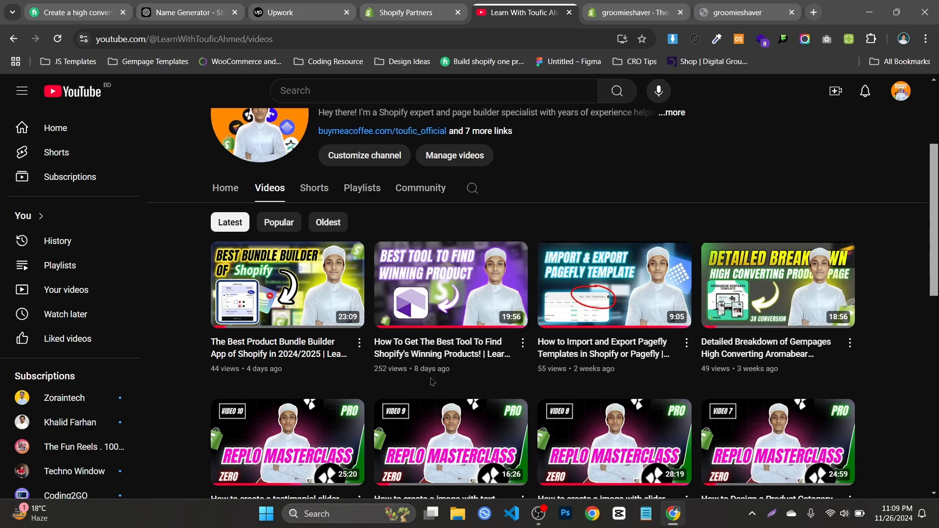
pyautogui.scroll(-3, 489, 371)
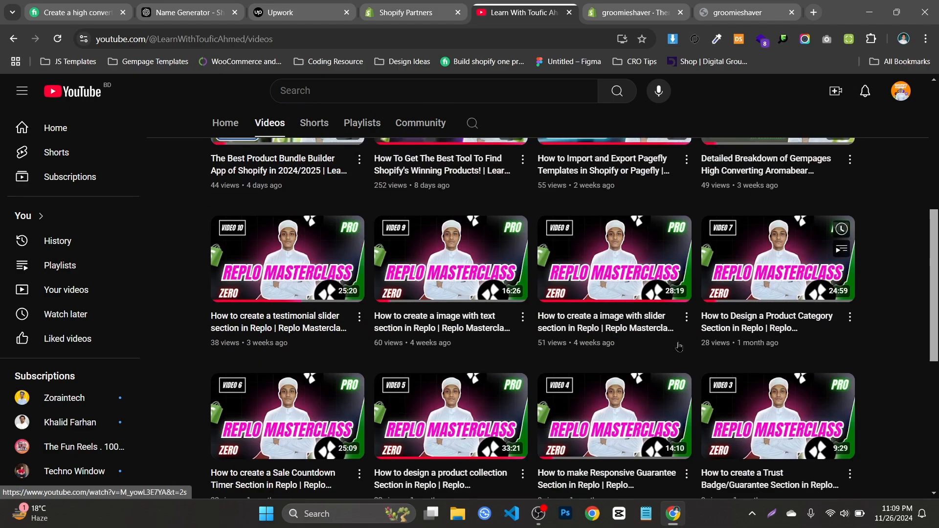
pyautogui.scroll(-1, 680, 346)
pyautogui.scroll(-2, 767, 339)
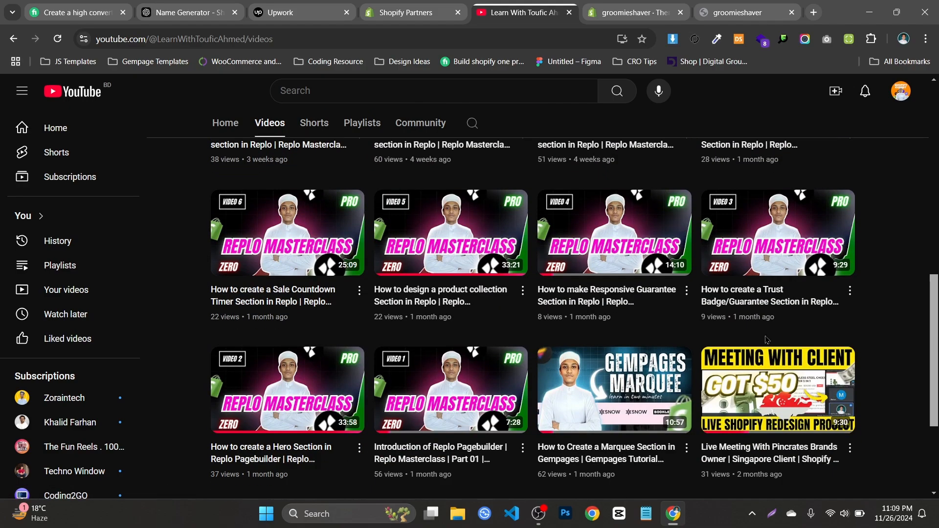
pyautogui.scroll(9, 767, 340)
pyautogui.scroll(-2, 401, 356)
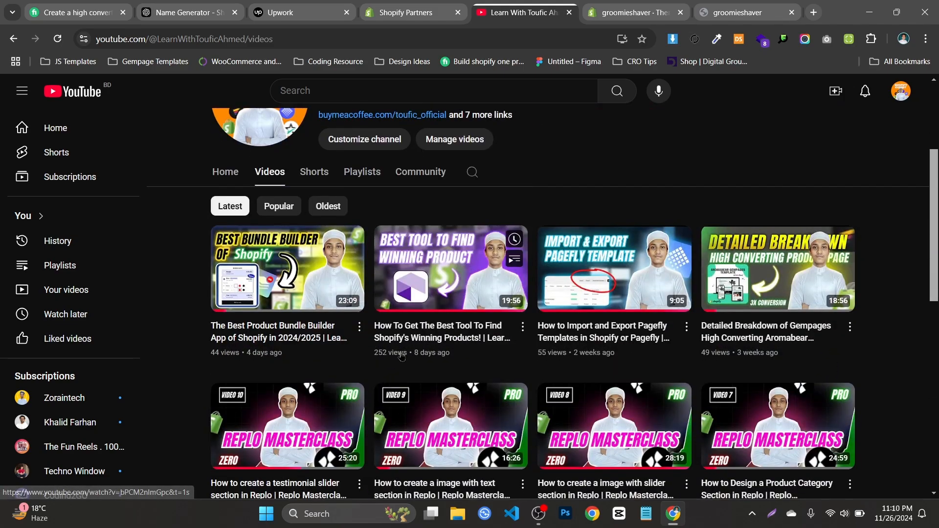
pyautogui.scroll(-8, 847, 370)
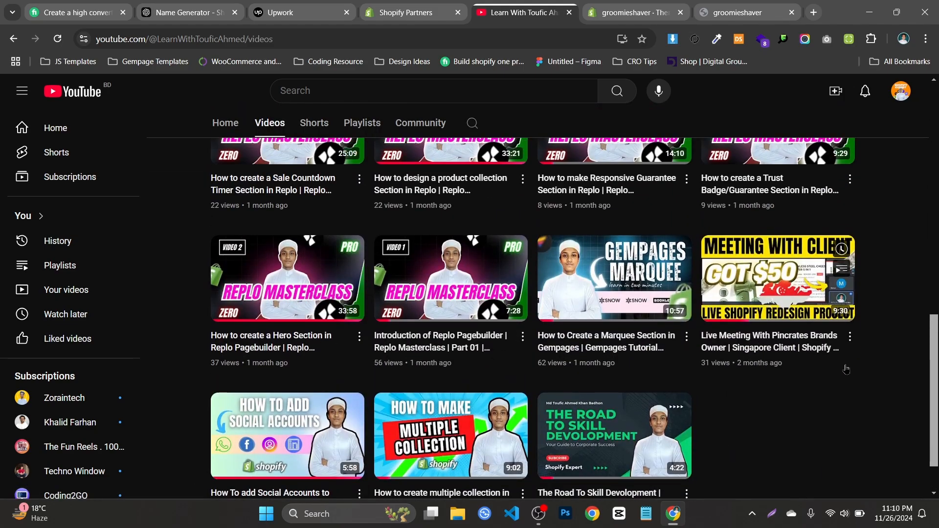
pyautogui.scroll(10, 847, 369)
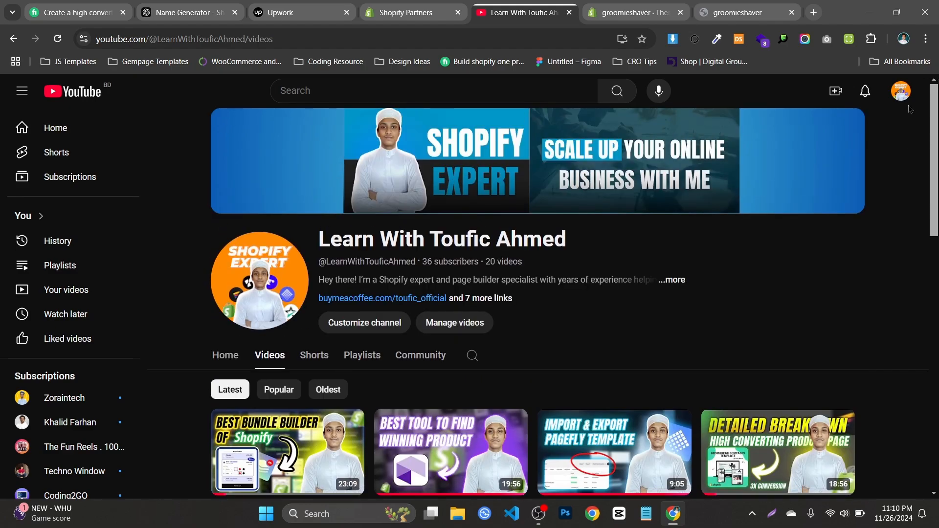
pyautogui.moveTo(776, 163)
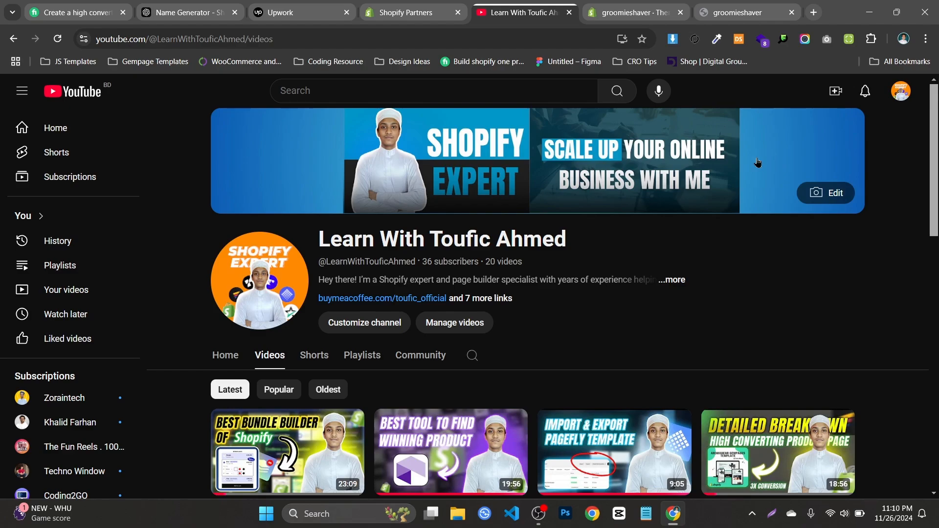
pyautogui.scroll(-1, 753, 186)
pyautogui.scroll(1, 919, 95)
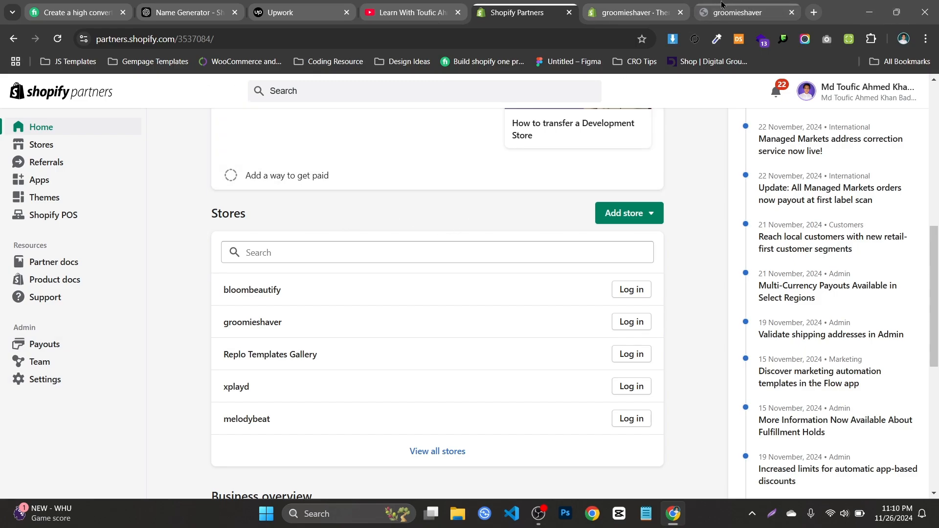
# Return from the Shopify Partners store list to the groomieshaver admin and look over its Themes page
pyautogui.click(638, 5)
pyautogui.click(534, 8)
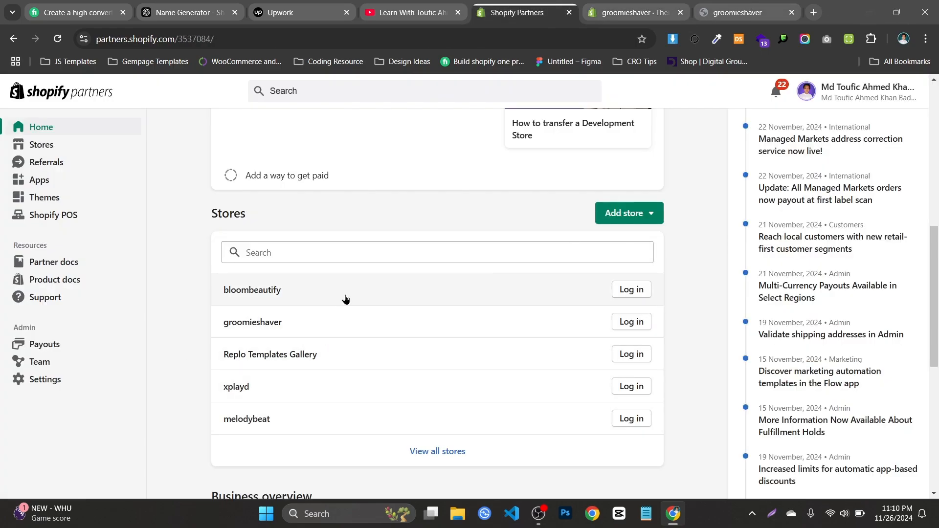
pyautogui.click(631, 10)
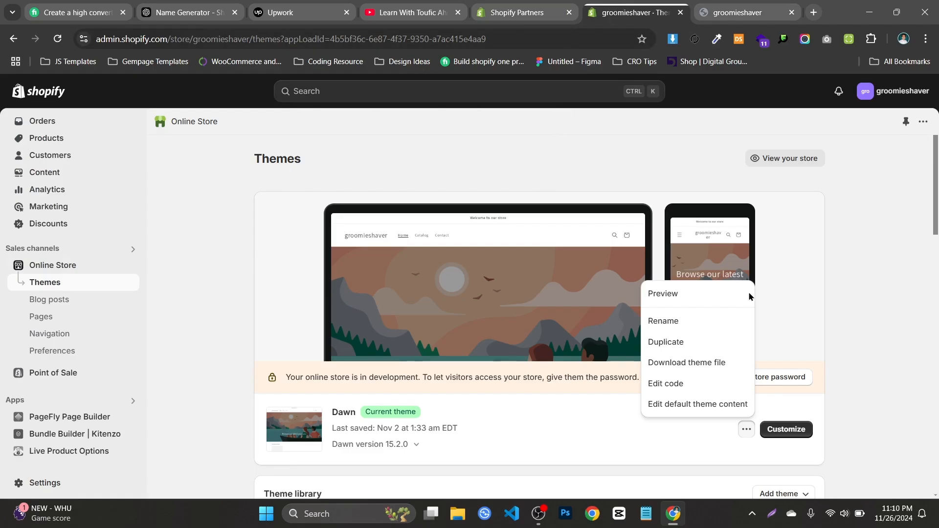
pyautogui.click(903, 261)
pyautogui.scroll(-1, 488, 337)
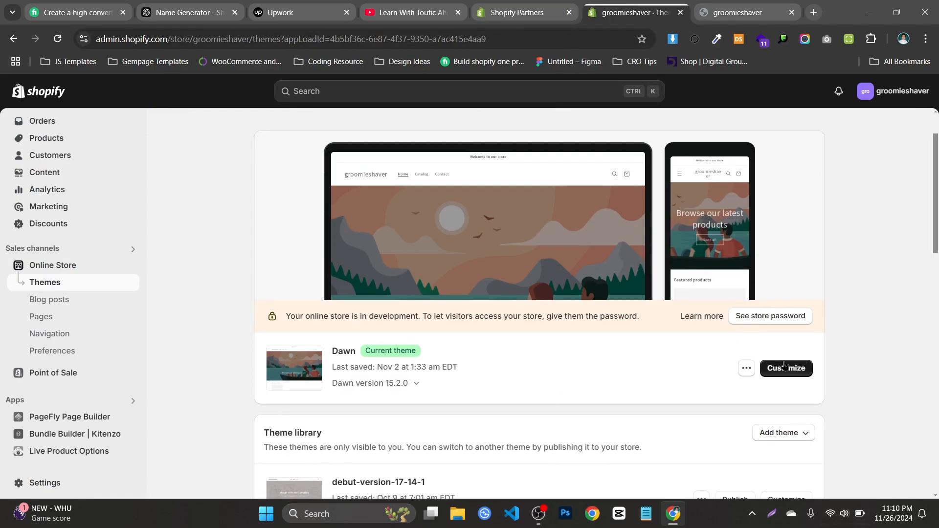
pyautogui.scroll(1, 283, 205)
pyautogui.scroll(-1, 46, 138)
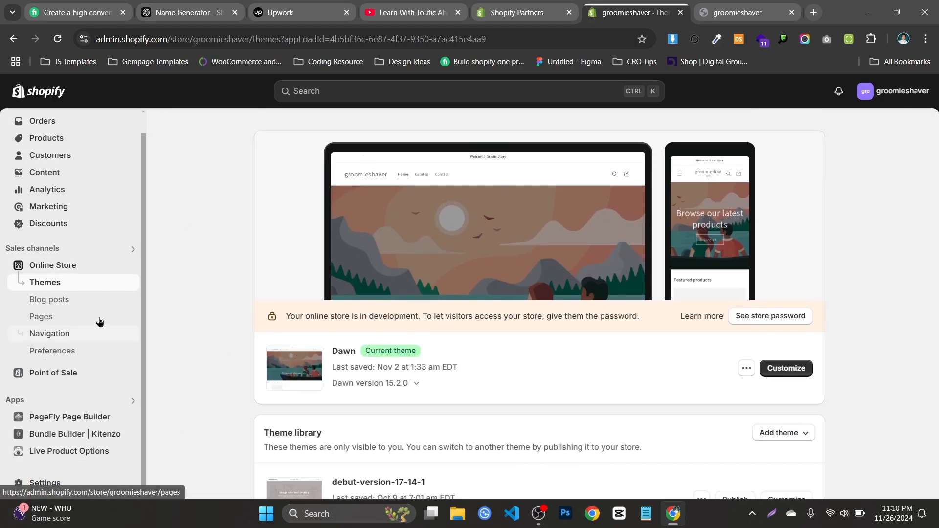
# Open the Policies page in the groomieshaver store's settings
pyautogui.click(41, 487)
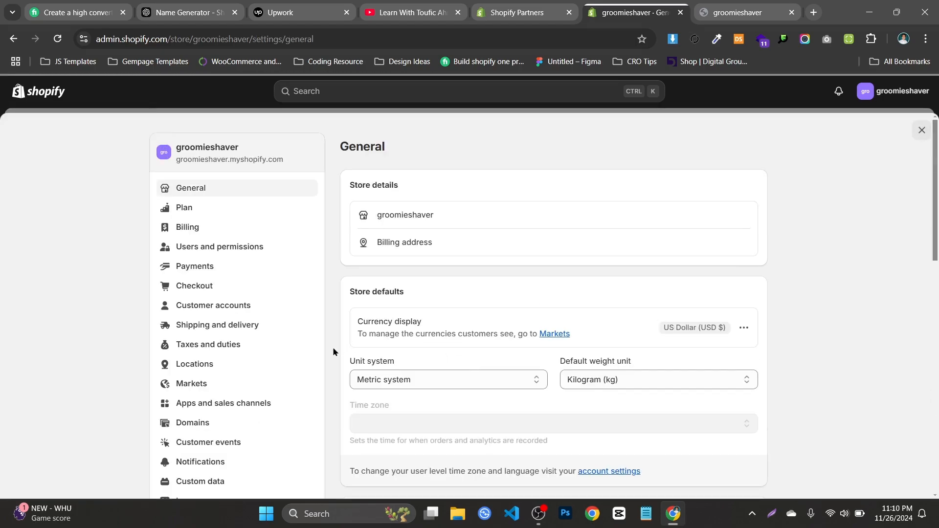
pyautogui.scroll(-2, 332, 348)
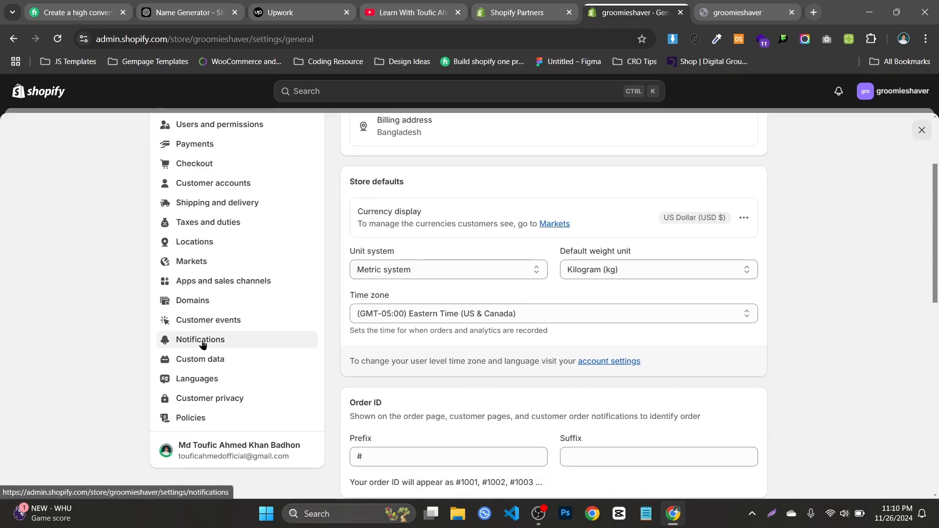
pyautogui.click(207, 419)
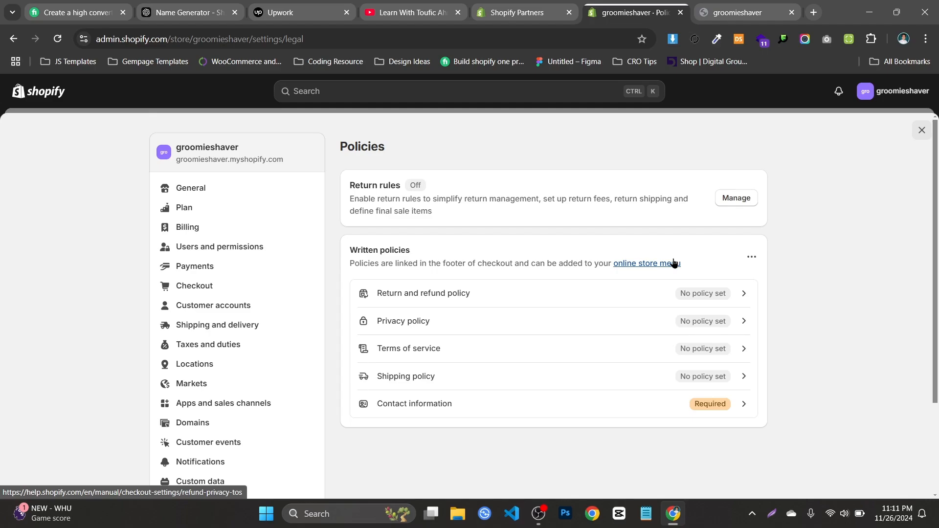
pyautogui.scroll(-3, 179, 286)
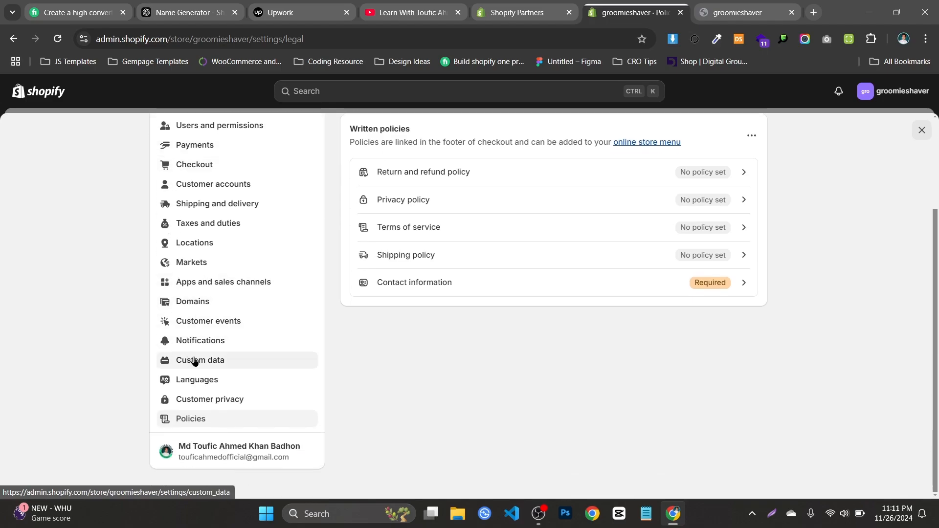
pyautogui.rightClick(194, 361)
pyautogui.click(211, 173)
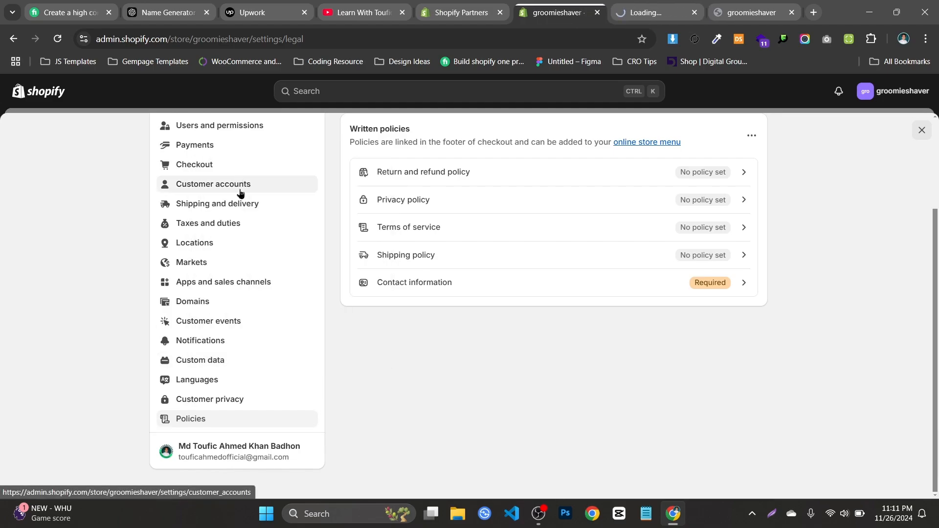
pyautogui.click(675, 3)
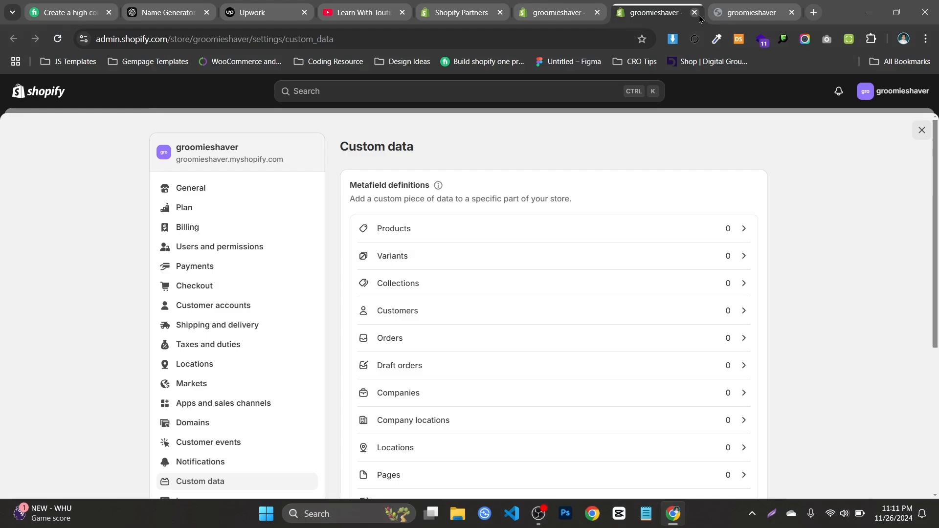
pyautogui.click(695, 13)
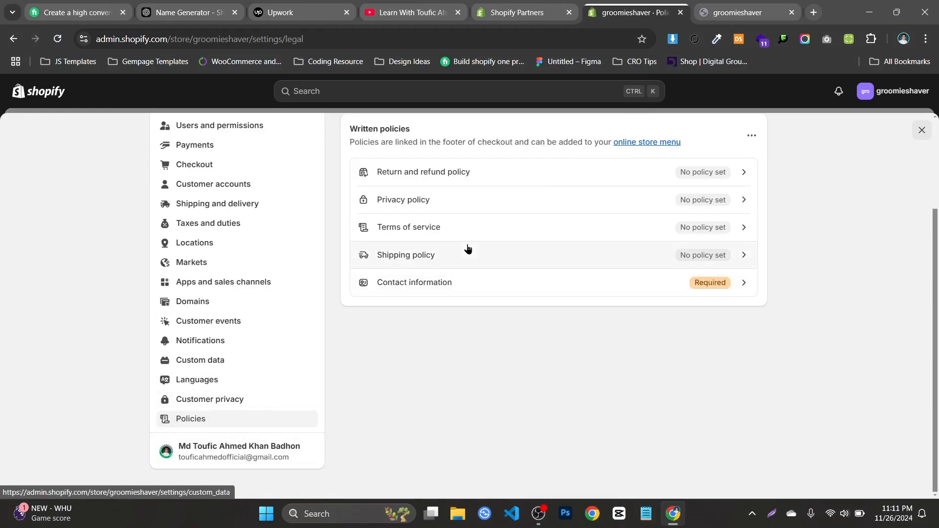
# Try to load the policies page directly with the store admin address ending in setting/legal
pyautogui.scroll(3, 465, 248)
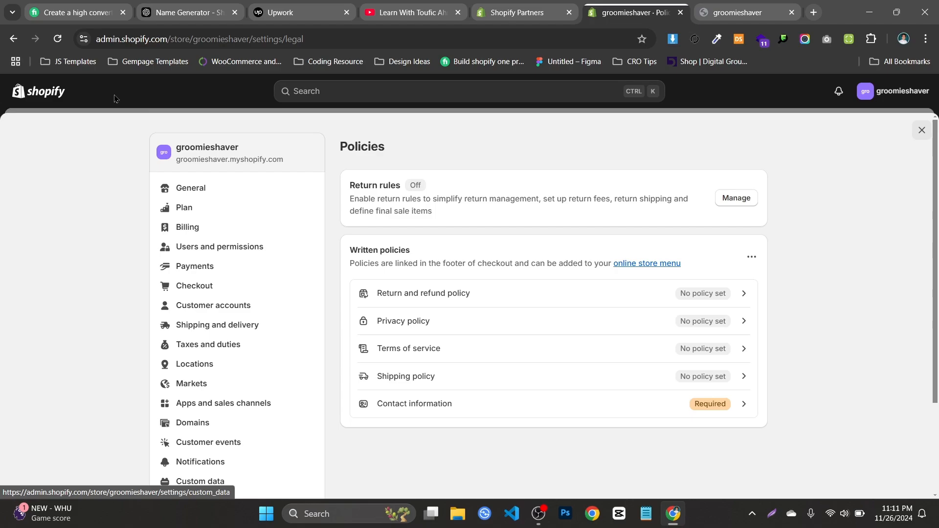
pyautogui.click(283, 41)
pyautogui.click(363, 39)
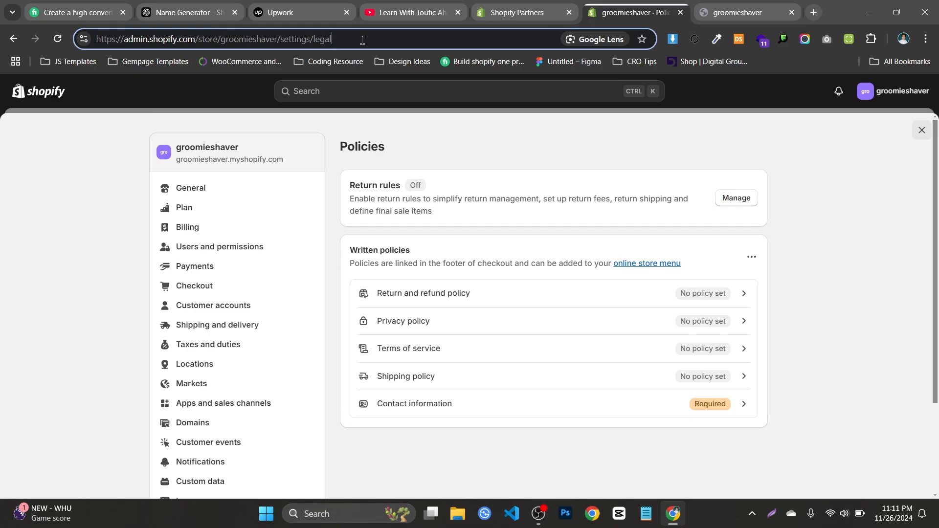
pyautogui.doubleClick(324, 41)
pyautogui.press('BackSpace')
pyautogui.press('BackSpace')
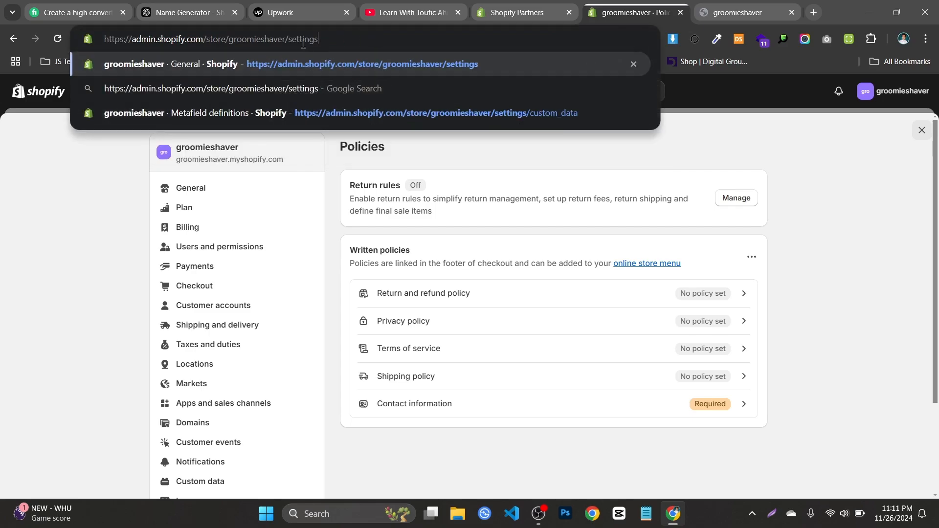
pyautogui.doubleClick(298, 41)
pyautogui.press('BackSpace')
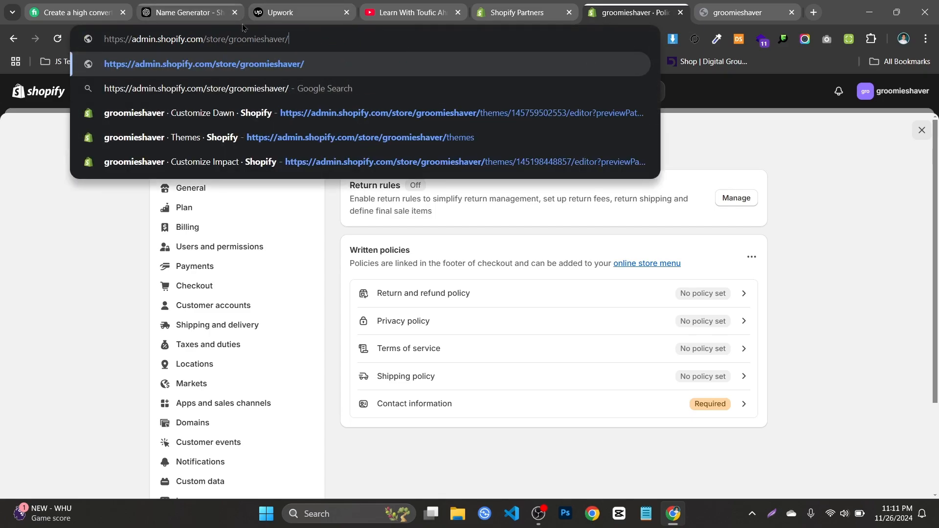
pyautogui.write('setting')
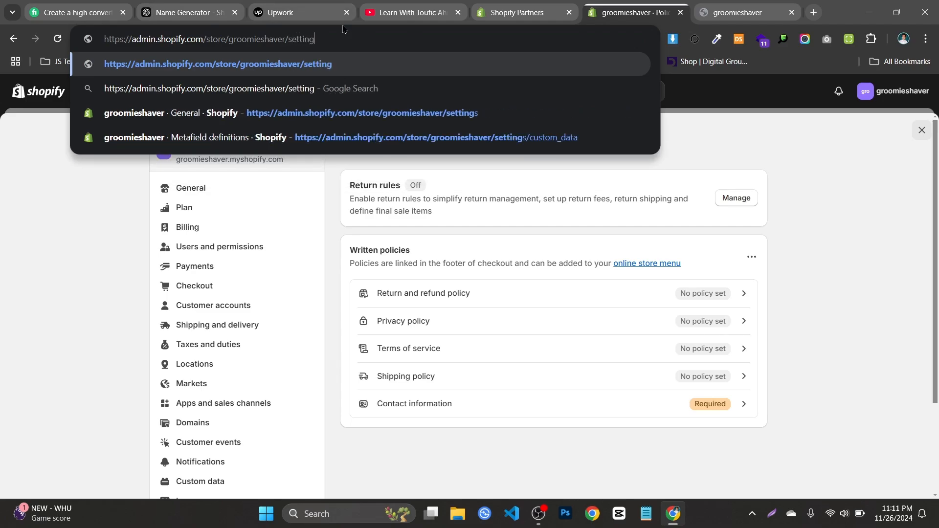
pyautogui.write('/legal')
pyautogui.press('Return')
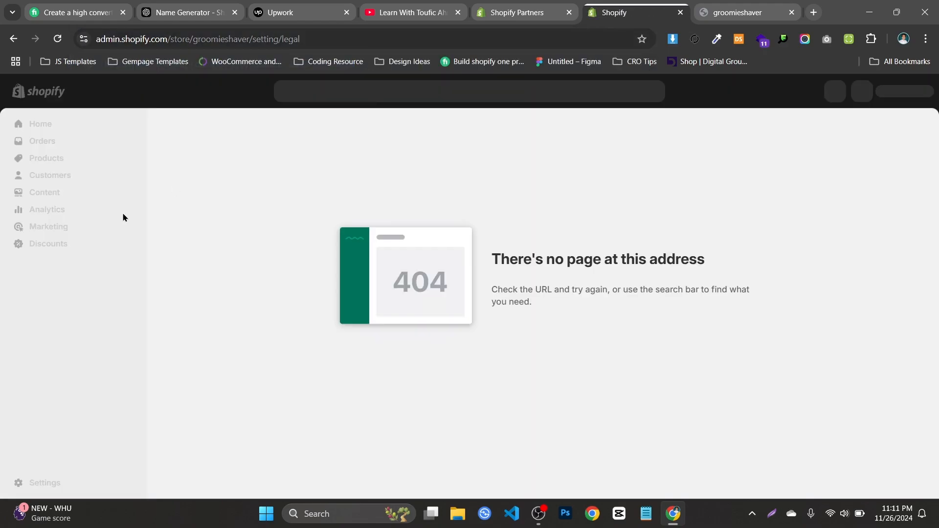
pyautogui.click(327, 40)
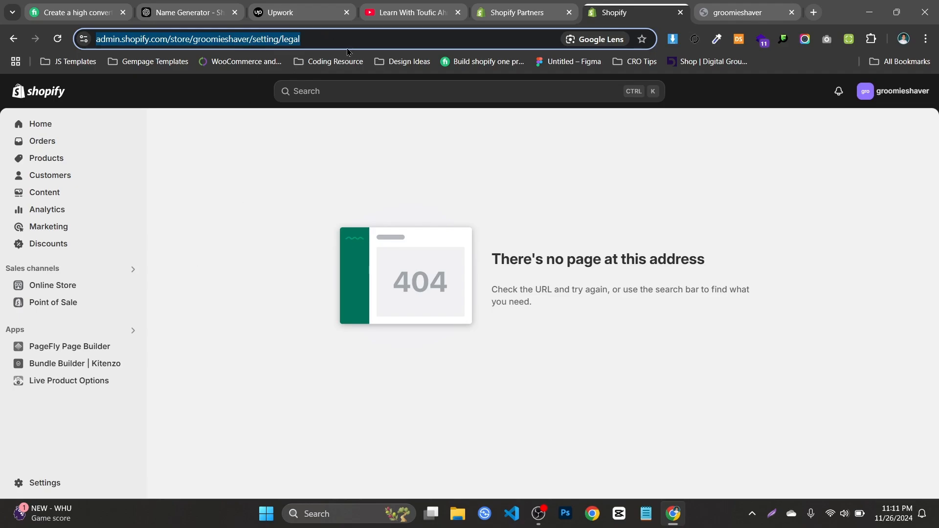
# Open the Policies page from the groomieshaver store's settings
pyautogui.click(54, 483)
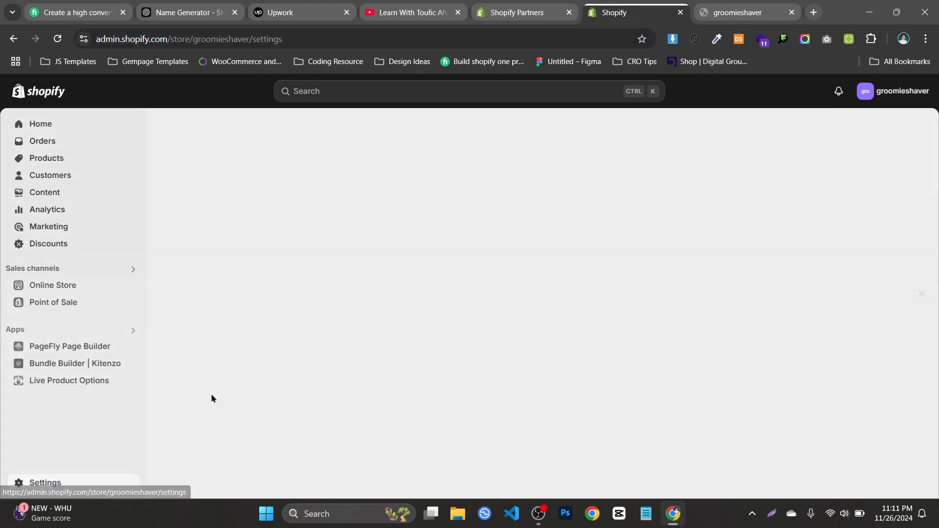
pyautogui.scroll(-5, 203, 432)
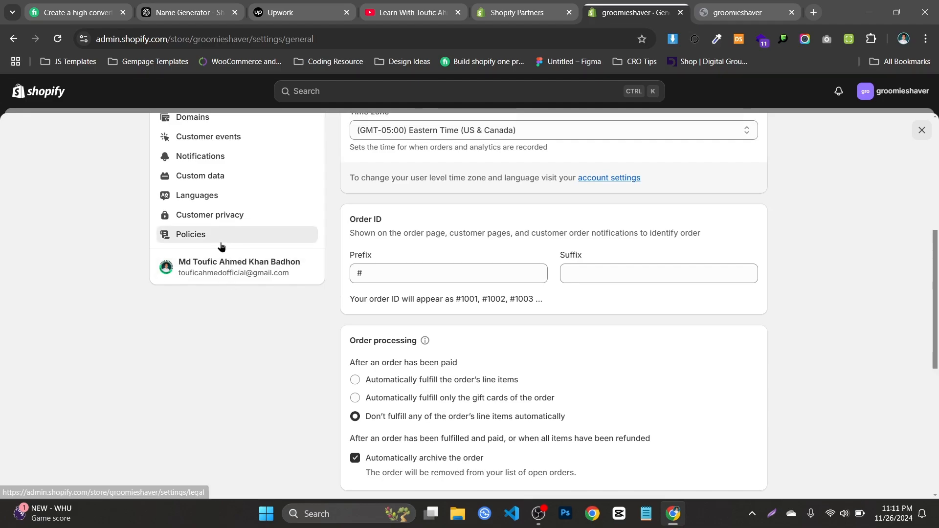
pyautogui.click(221, 246)
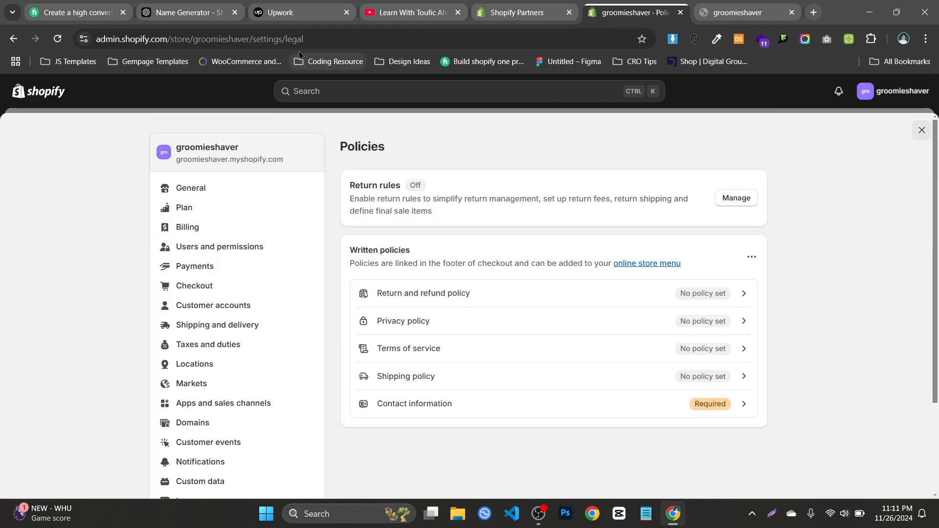
# Load the policies page directly with the store admin address ending in settings/legal
pyautogui.moveTo(254, 37); pyautogui.dragTo(337, 39)
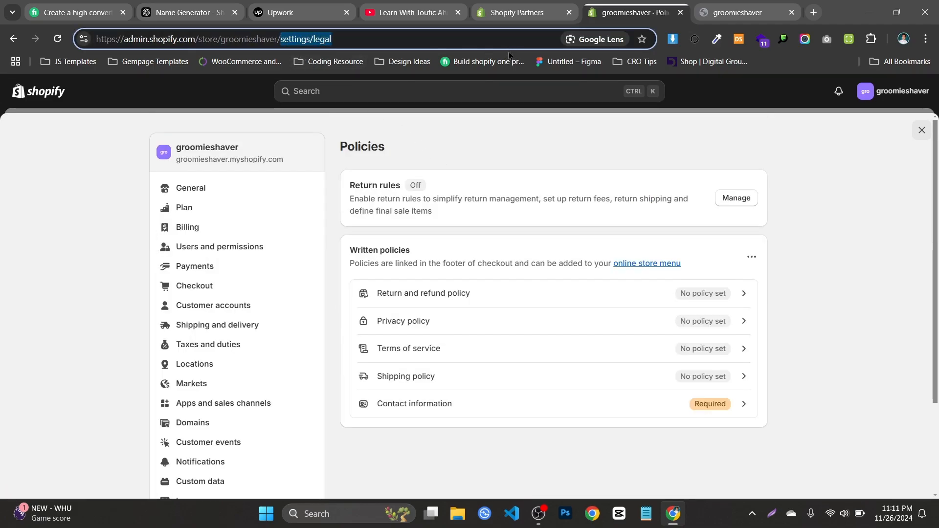
pyautogui.write('settin')
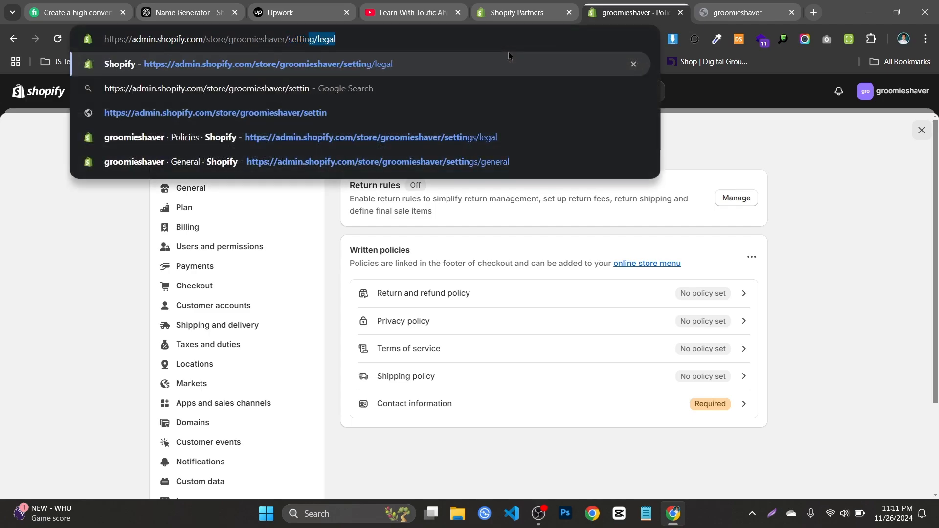
pyautogui.write('gs/lega')
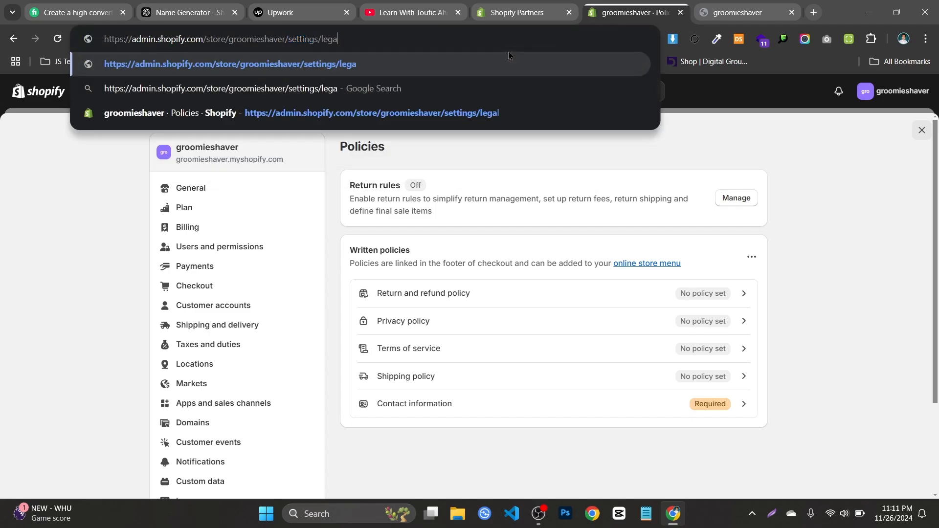
pyautogui.press('Return')
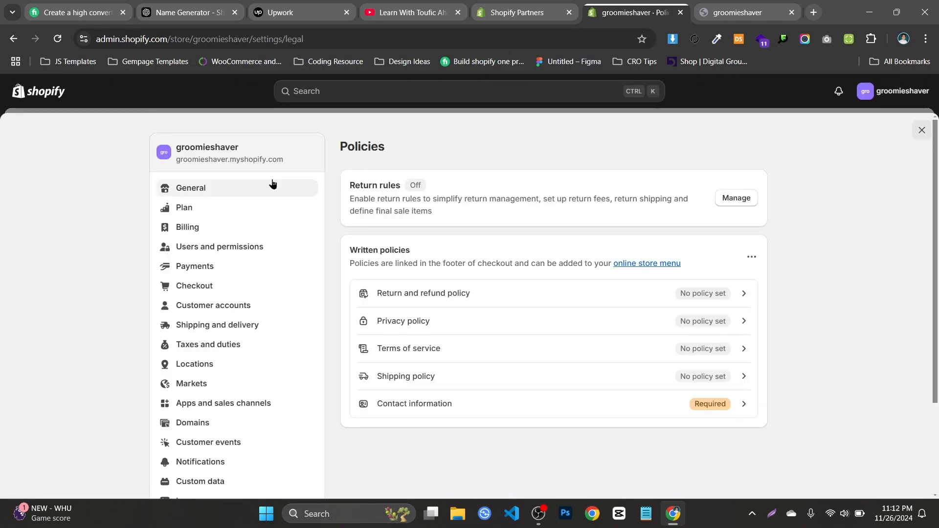
# Open the Return and refund policy from the written policies for editing
pyautogui.scroll(-3, 218, 314)
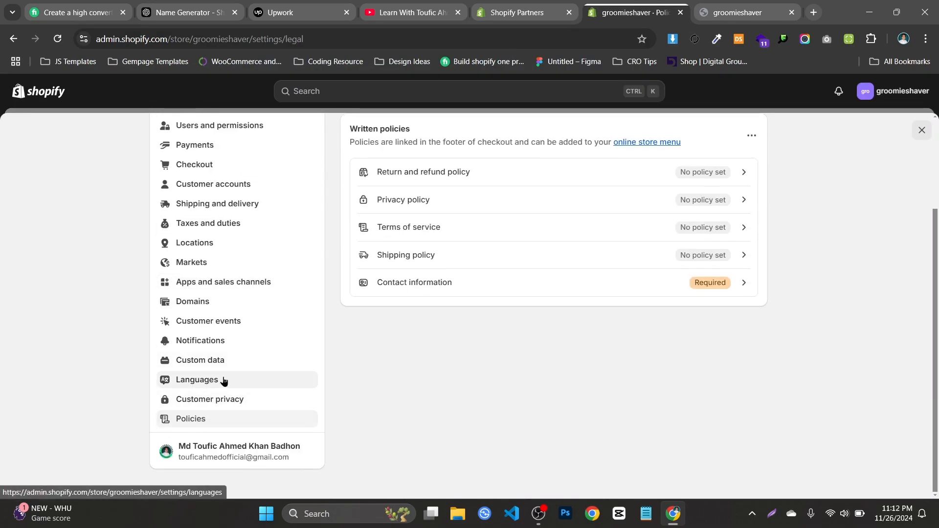
pyautogui.scroll(3, 509, 284)
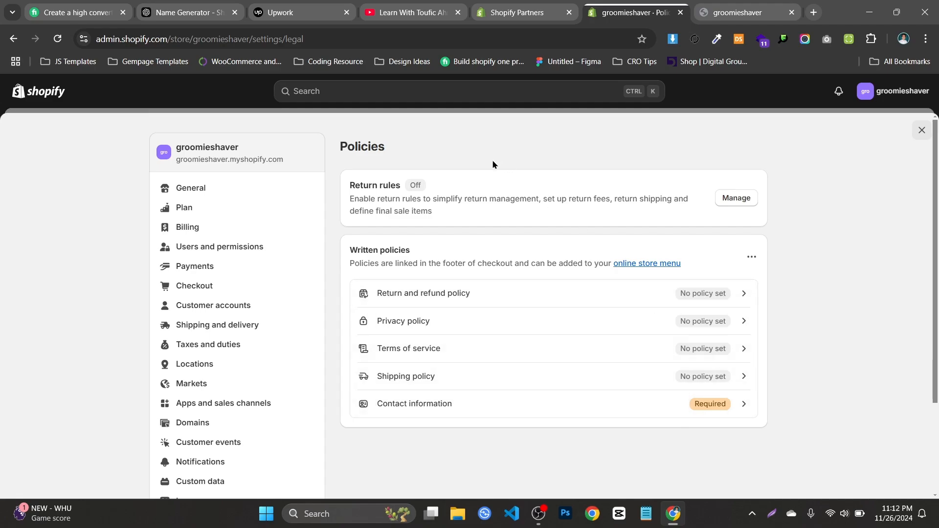
pyautogui.click(529, 293)
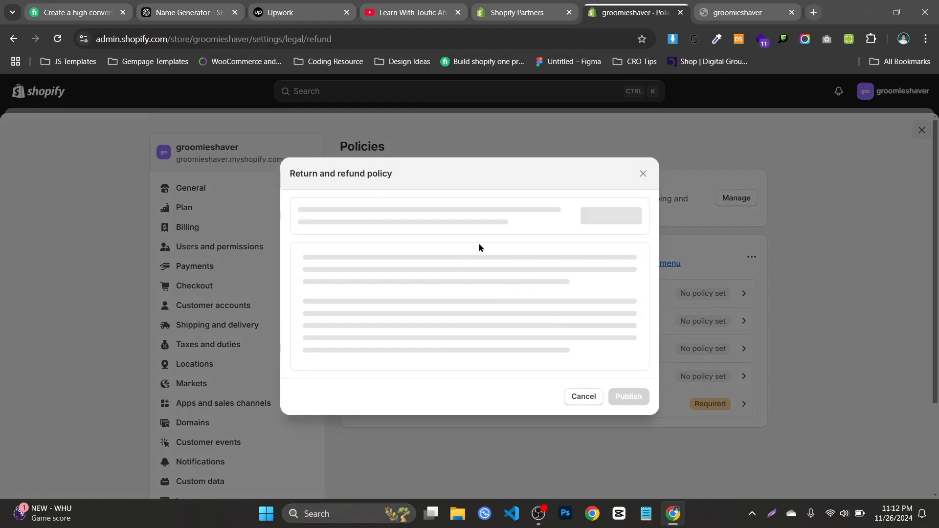
pyautogui.click(362, 310)
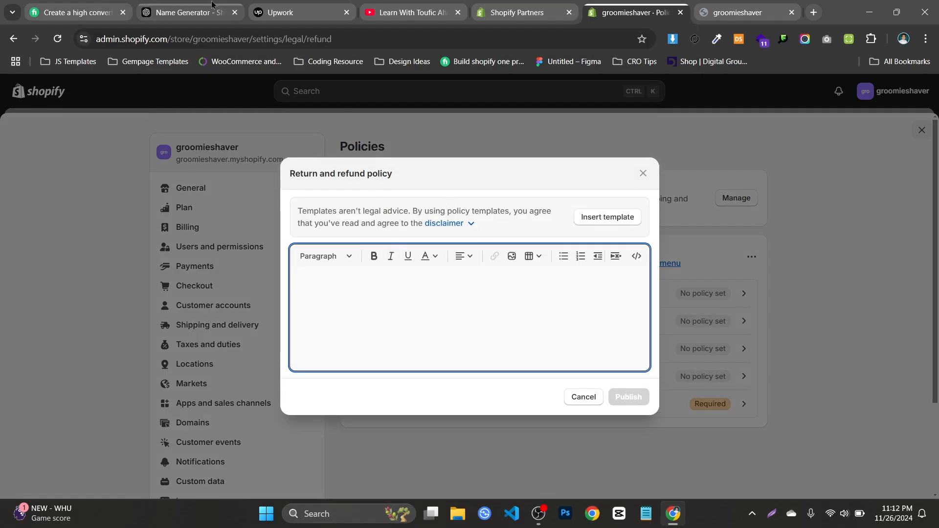
# Switch to the ChatGPT Name Generator conversation and send the prompt "hey gtpt , i need a demo shopify refund policiy (short)"
pyautogui.moveTo(212, 3); pyautogui.dragTo(535, 4)
pyautogui.click(612, 5)
pyautogui.click(541, 6)
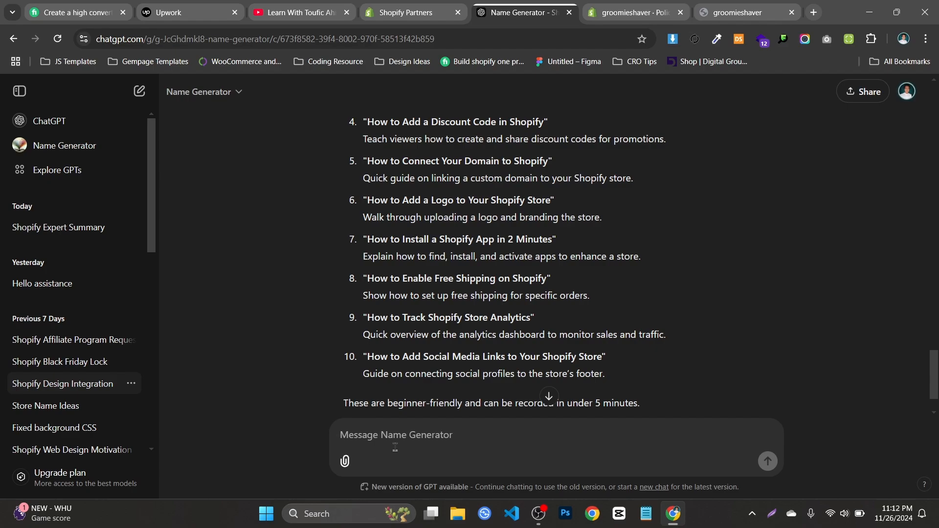
pyautogui.write('hey gtpt')
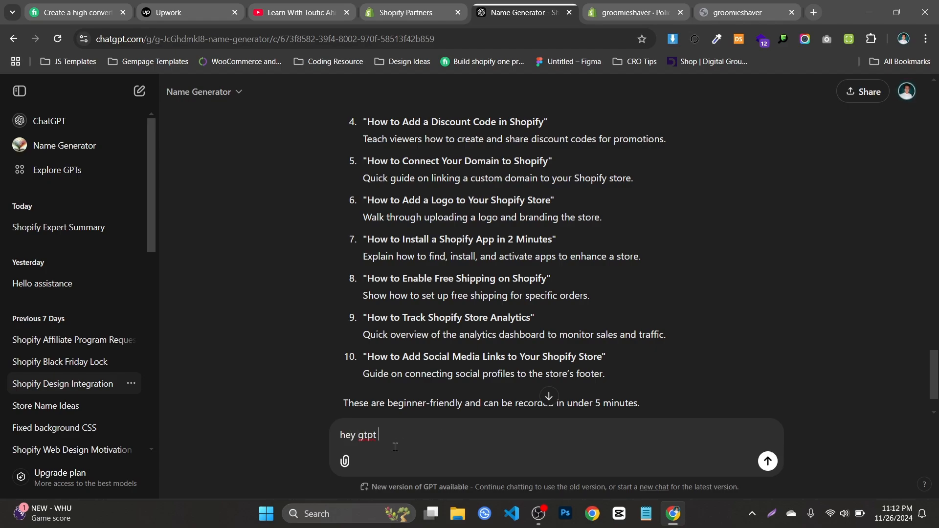
pyautogui.write(' , i nee')
pyautogui.write('d an dem')
pyautogui.write('demo')
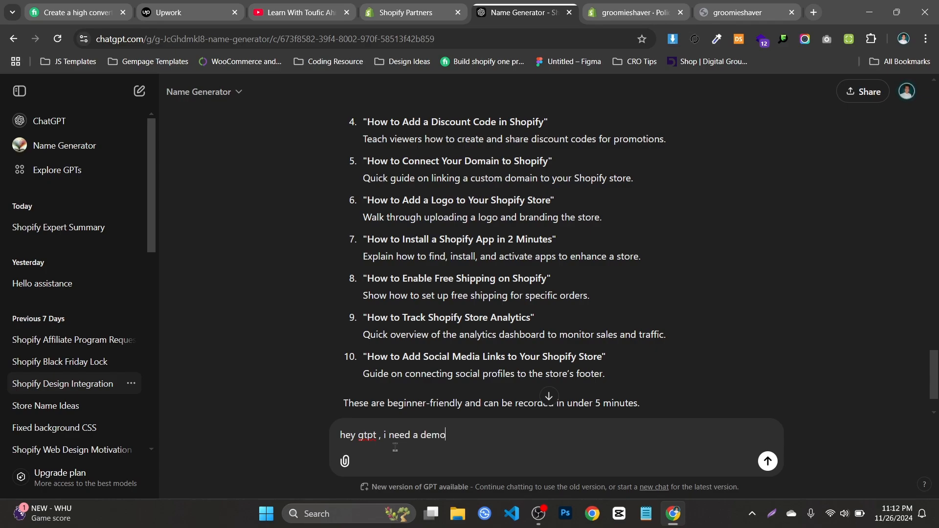
pyautogui.write('  shopify refund policiy')
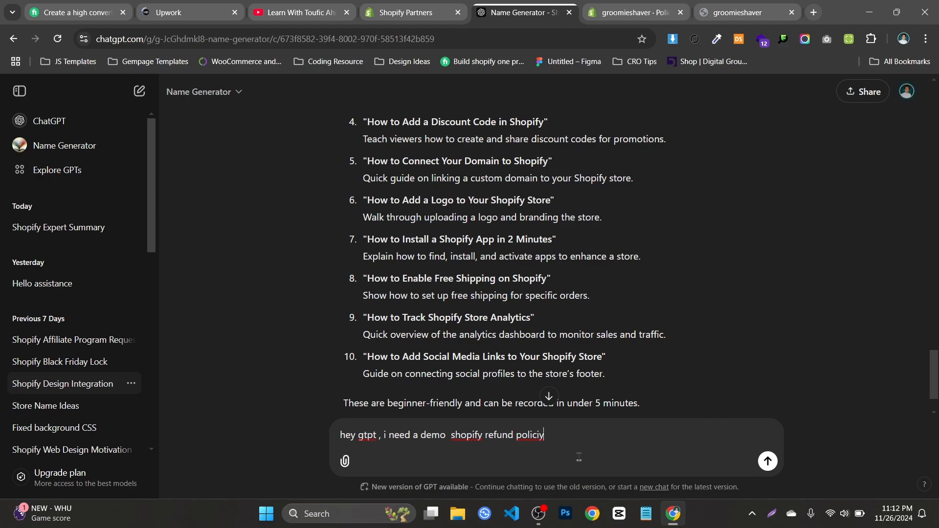
pyautogui.write('short')
pyautogui.press('Return')
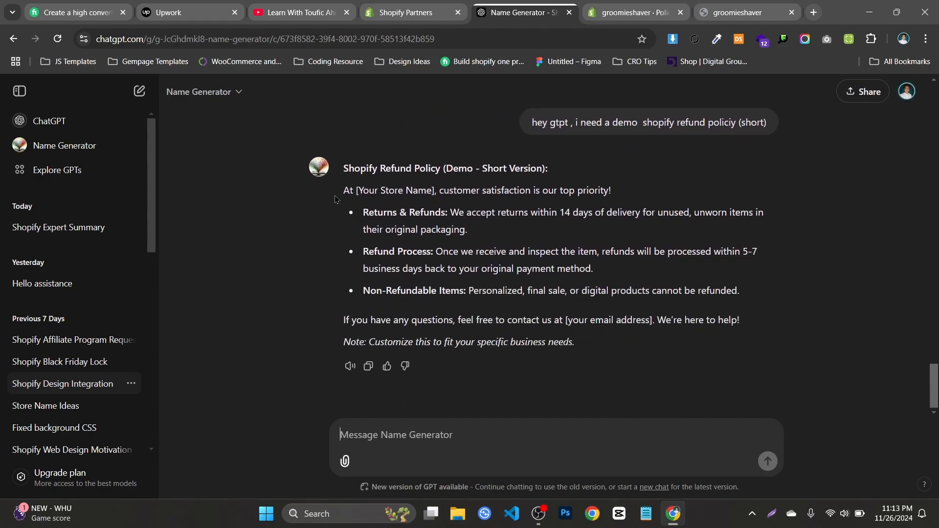
# Copy the generated refund policy text without its heading and paste it into Shopify's return and refund policy
pyautogui.moveTo(341, 168); pyautogui.dragTo(507, 292)
pyautogui.click(365, 222)
pyautogui.moveTo(346, 191); pyautogui.dragTo(574, 343)
pyautogui.hotkey('ctrl', 'c')
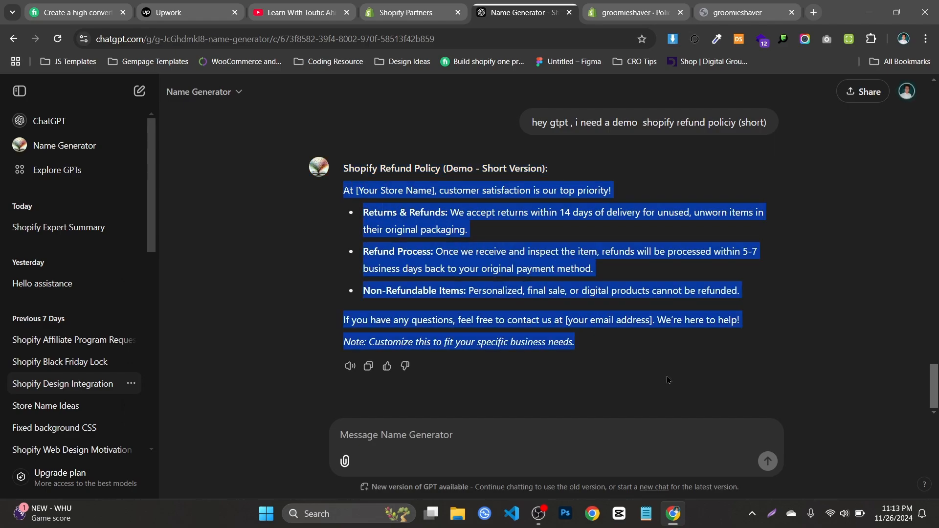
pyautogui.click(687, 7)
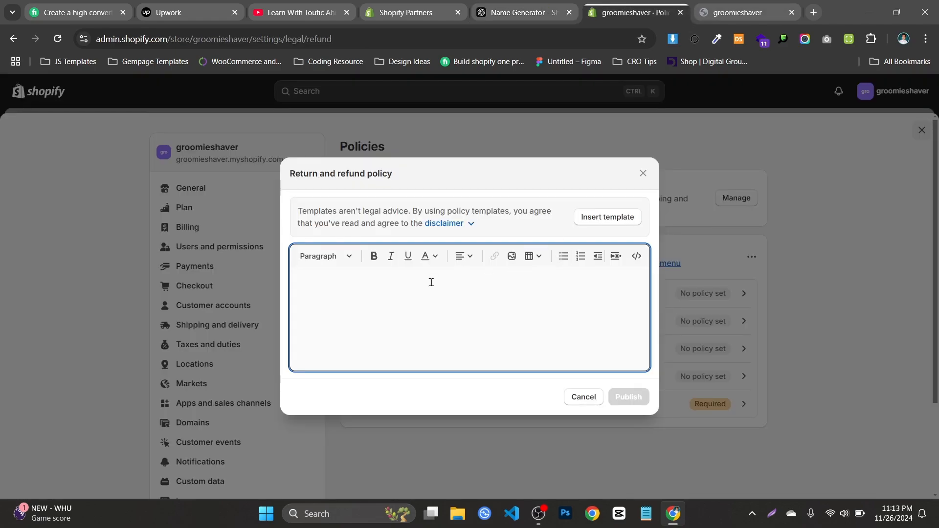
pyautogui.hotkey('ctrl', 'v')
# Replace the store name placeholder in the policy's opening line with Bleame
pyautogui.moveTo(307, 261); pyautogui.dragTo(377, 263)
pyautogui.press('BackSpace')
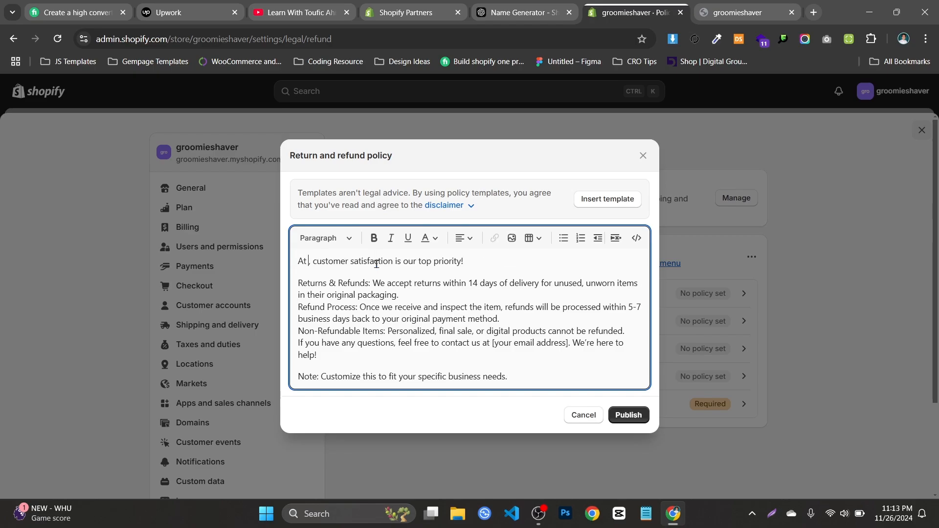
pyautogui.write('Bleame')
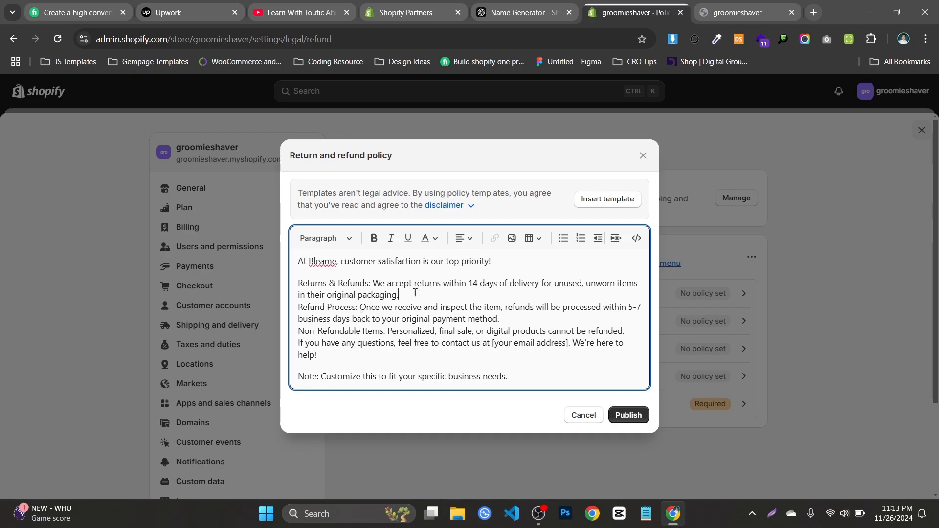
pyautogui.press('Return')
pyautogui.hotkey('ctrl', 'z')
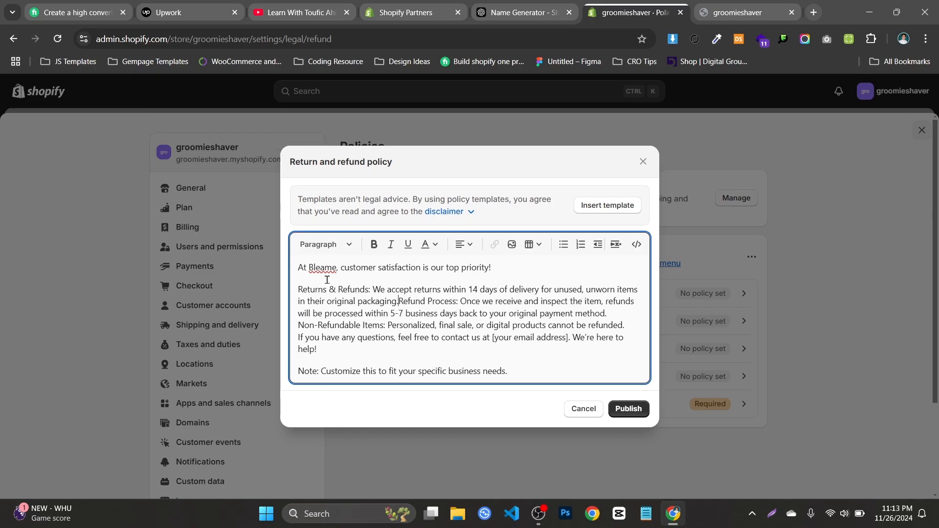
# Format the Returns & Refunds, Refund Process and Non-Refundable Items paragraphs as separate bullet points
pyautogui.moveTo(298, 289); pyautogui.dragTo(628, 326)
pyautogui.click(570, 244)
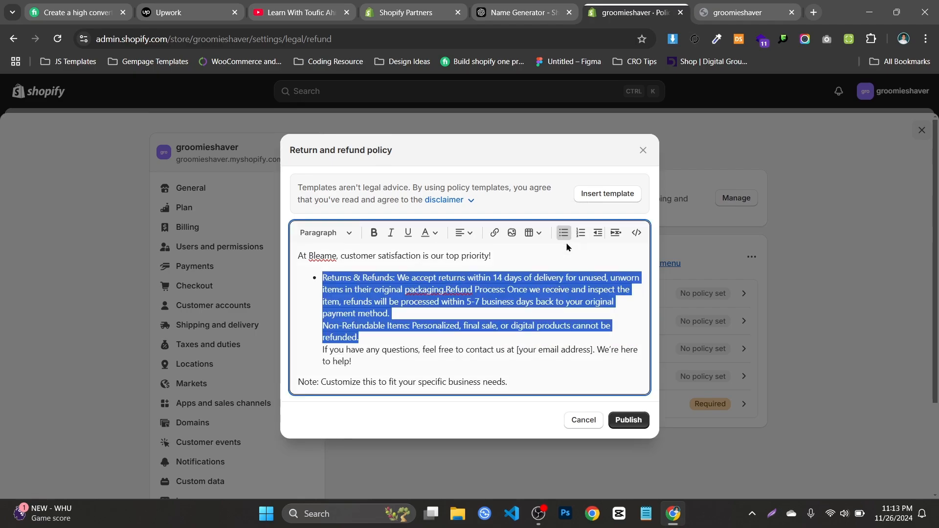
pyautogui.click(313, 318)
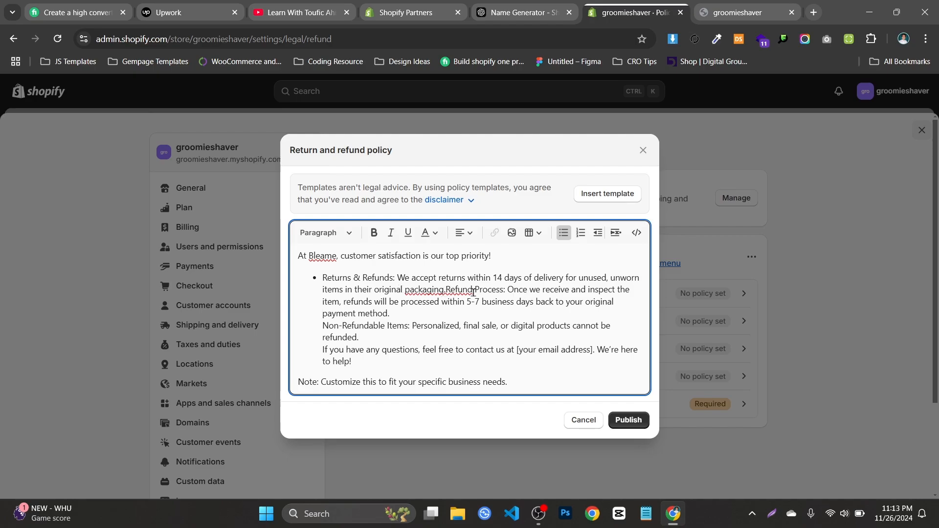
pyautogui.press('BackSpace')
pyautogui.press('Return')
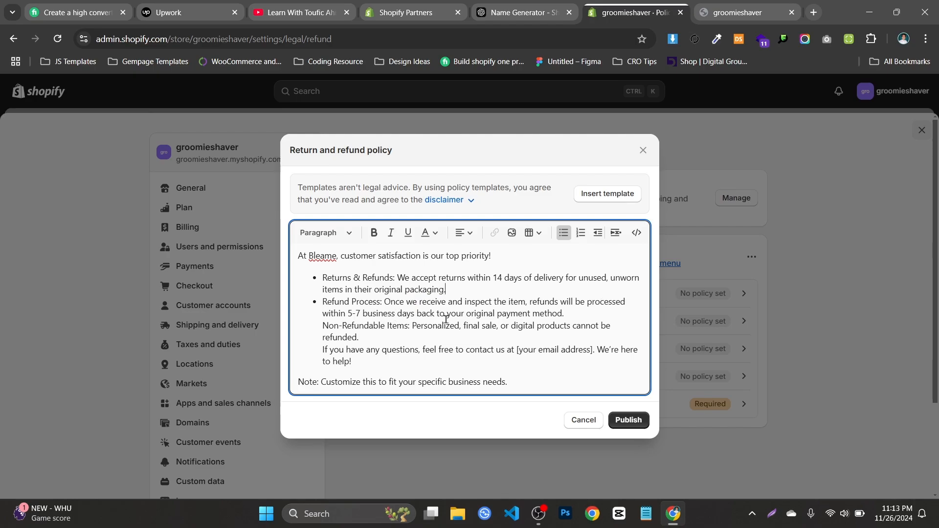
pyautogui.click(411, 325)
pyautogui.press('Return')
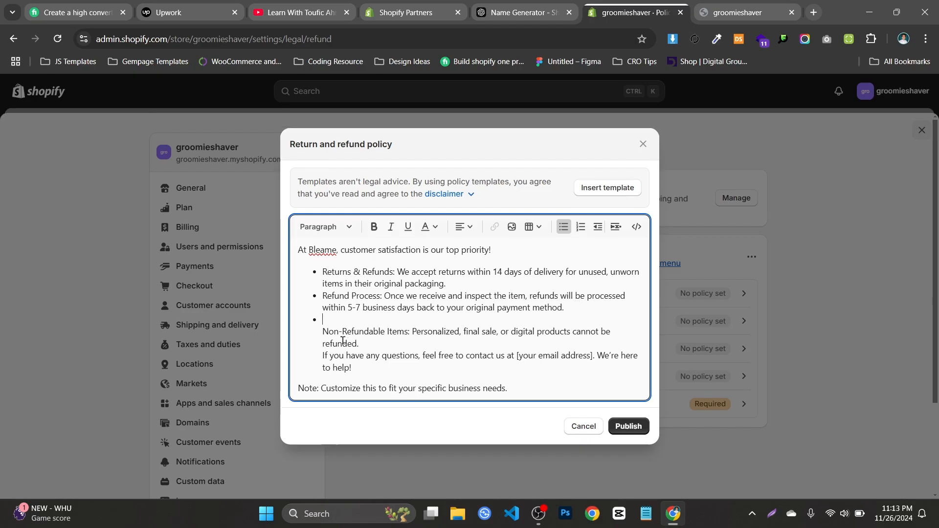
pyautogui.press('BackSpace')
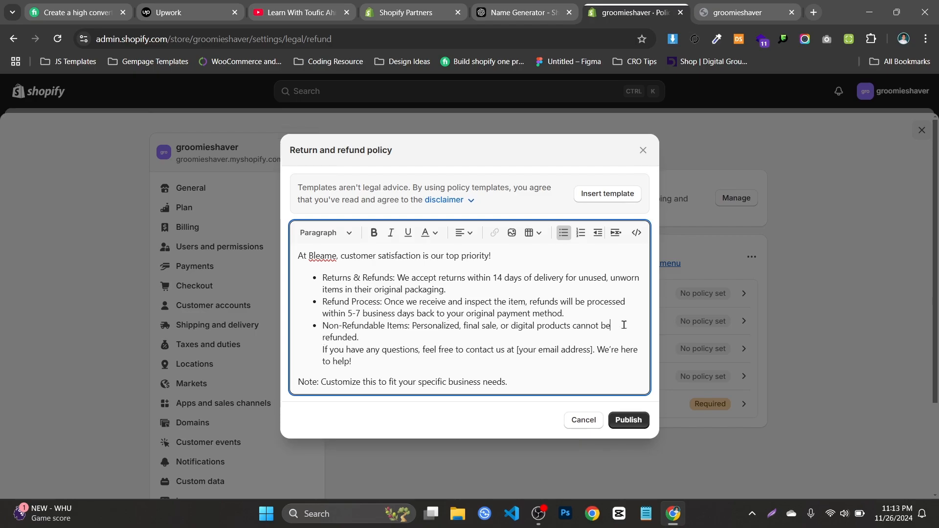
# Delete the entire text of the return and refund policy
pyautogui.tripleClick(398, 305)
pyautogui.hotkey('ctrl', 'a')
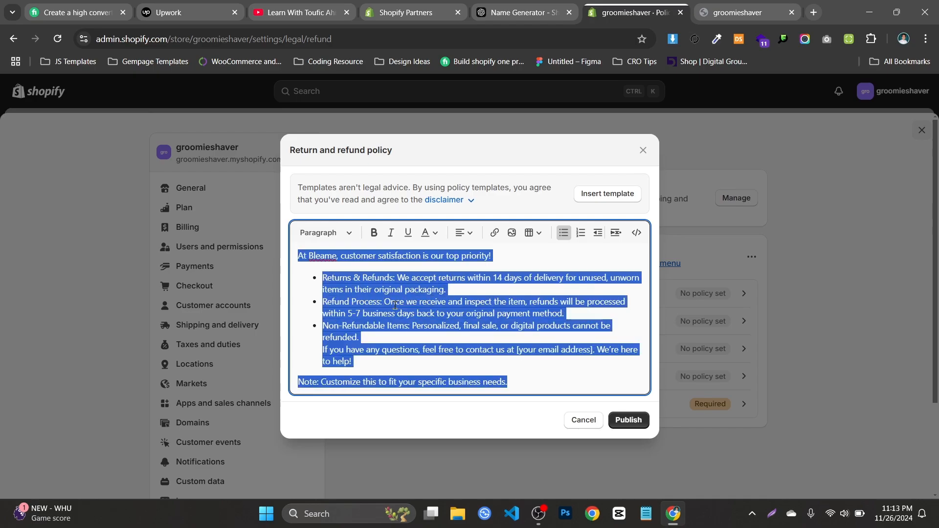
pyautogui.press('BackSpace')
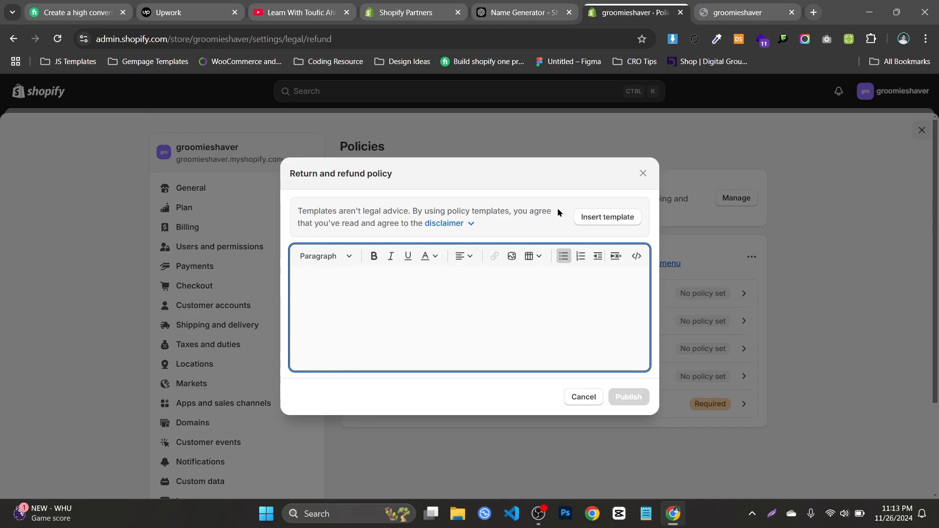
pyautogui.click(772, 514)
pyautogui.moveTo(559, 159); pyautogui.dragTo(687, 239)
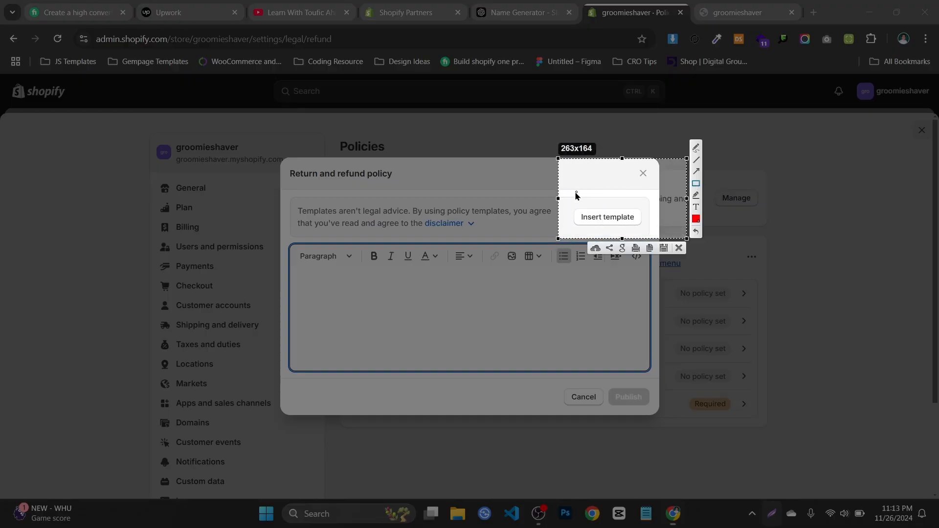
pyautogui.moveTo(574, 193)
pyautogui.mouseDown()
pyautogui.moveTo(663, 236)
pyautogui.moveTo(660, 224)
pyautogui.mouseUp()
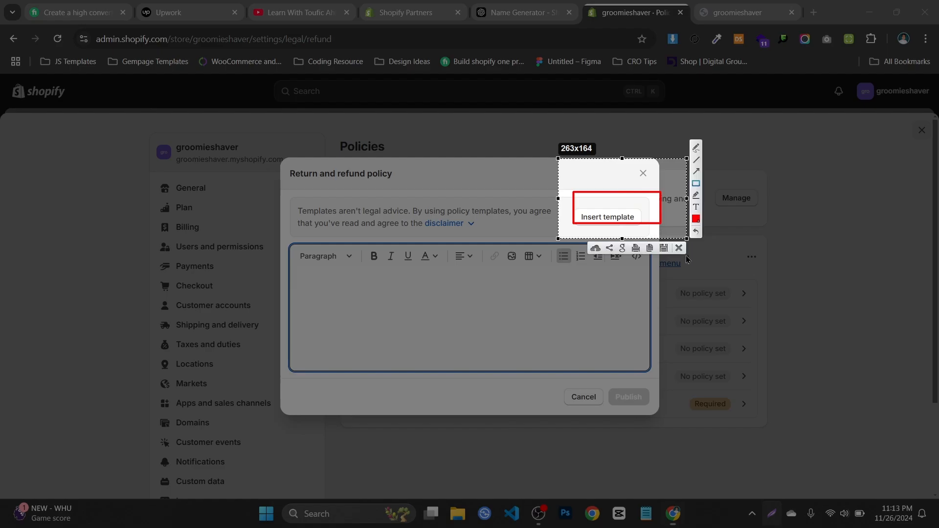
pyautogui.click(680, 248)
# Insert Shopify's template into the return and refund policy and read through its sections
pyautogui.click(616, 218)
pyautogui.scroll(-2, 379, 264)
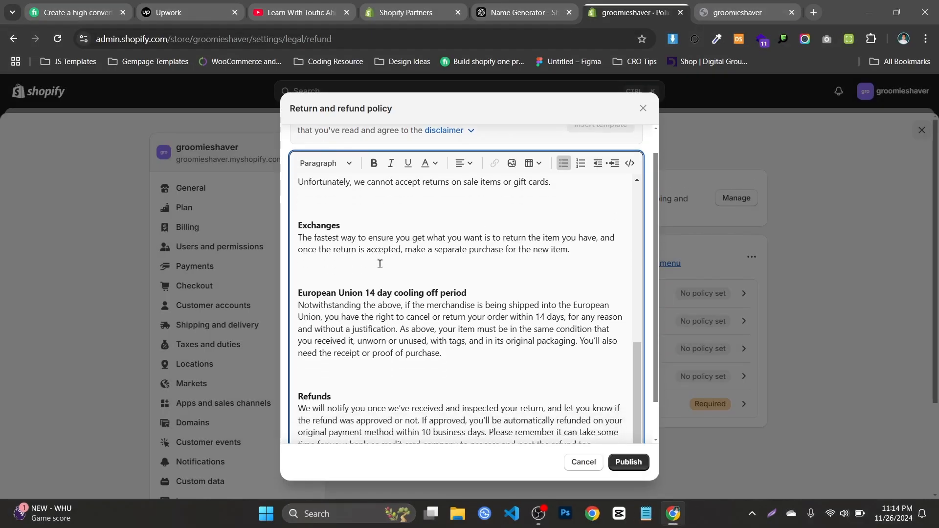
pyautogui.scroll(5, 380, 264)
pyautogui.scroll(-2, 374, 266)
pyautogui.scroll(2, 374, 266)
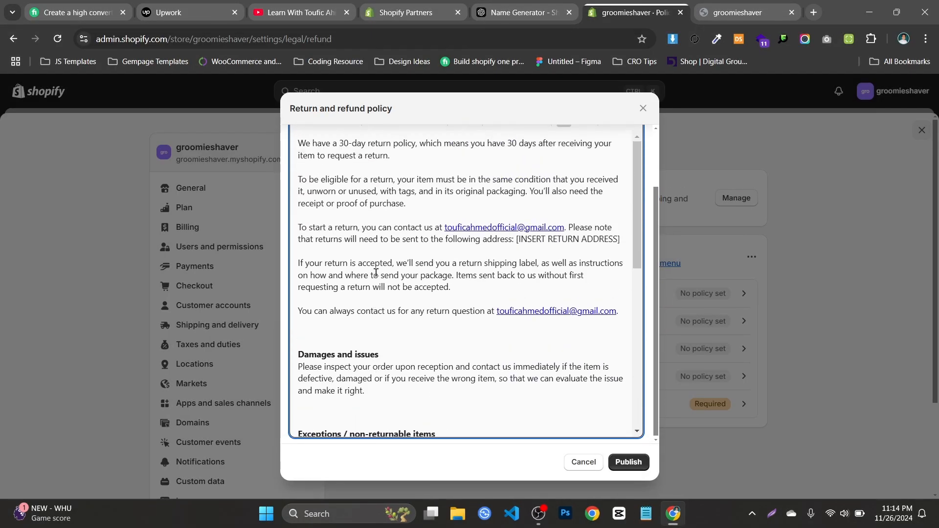
pyautogui.scroll(3, 376, 272)
pyautogui.scroll(-5, 426, 237)
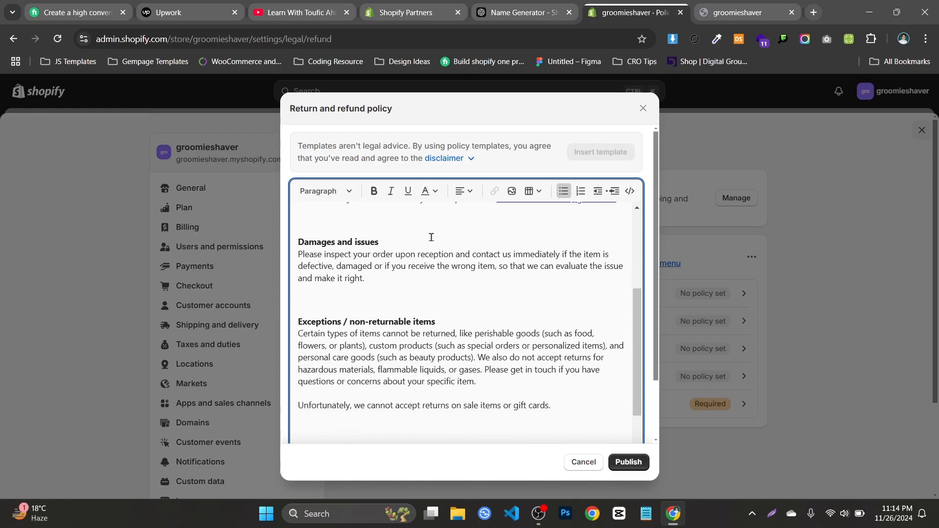
pyautogui.scroll(-4, 431, 237)
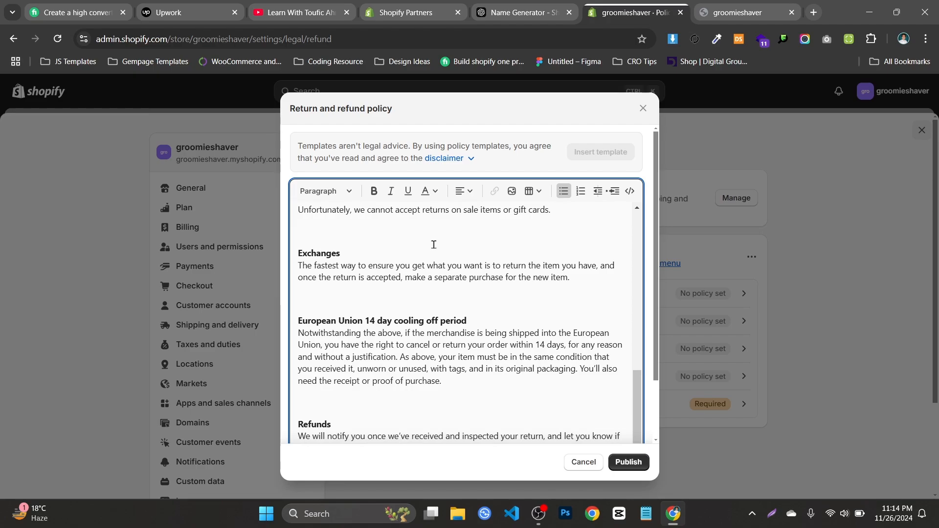
pyautogui.scroll(-2, 434, 244)
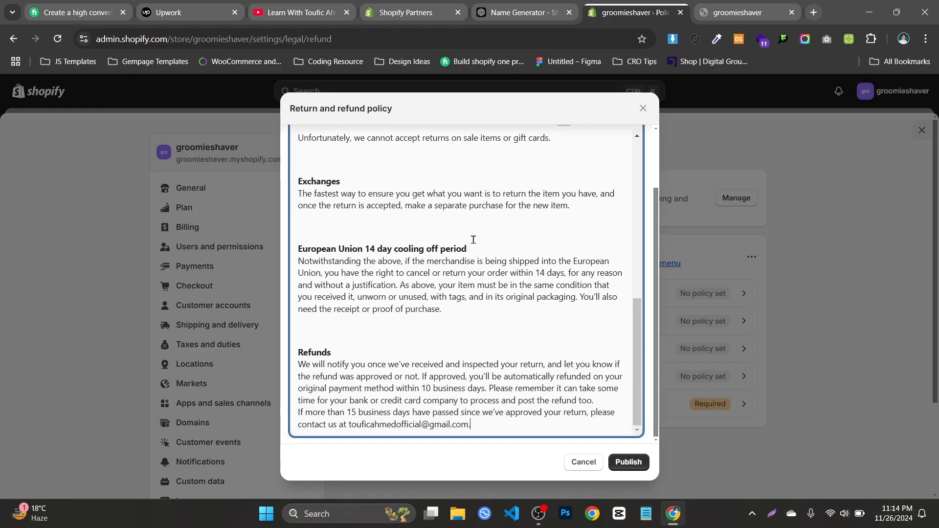
# Review the template text through to its Refunds section and publish the return and refund policy
pyautogui.scroll(9, 474, 239)
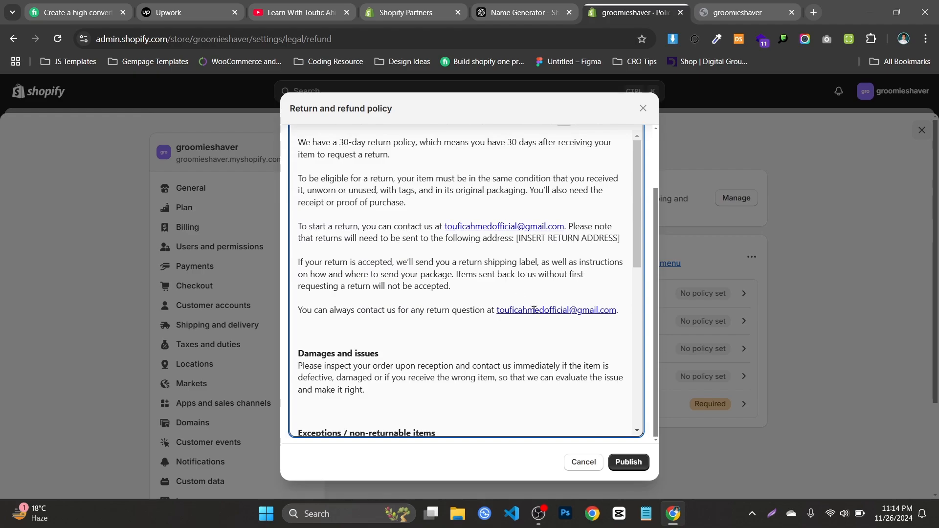
pyautogui.scroll(-3, 554, 296)
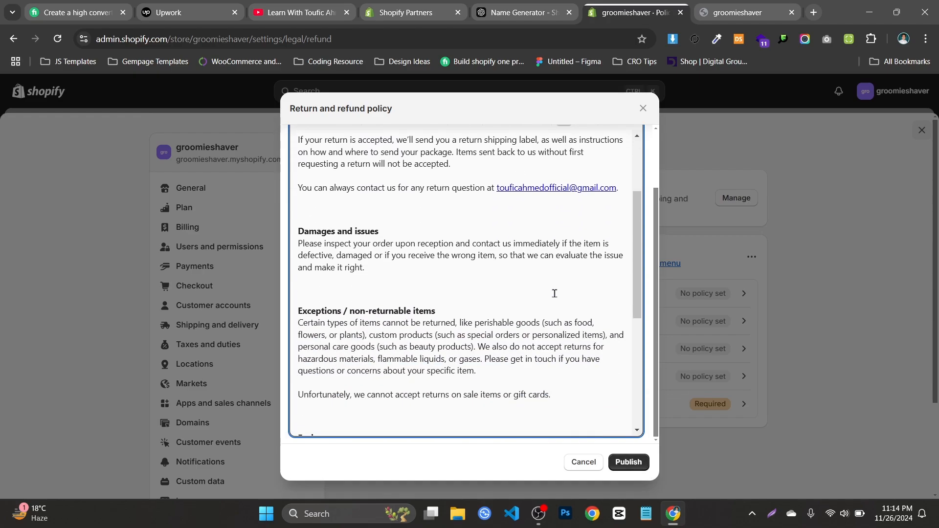
pyautogui.scroll(-4, 554, 294)
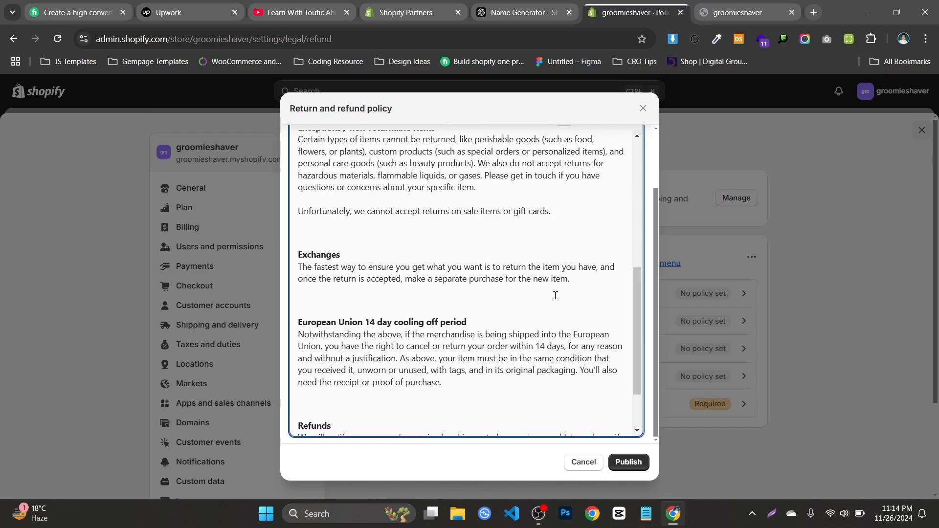
pyautogui.scroll(-2, 555, 296)
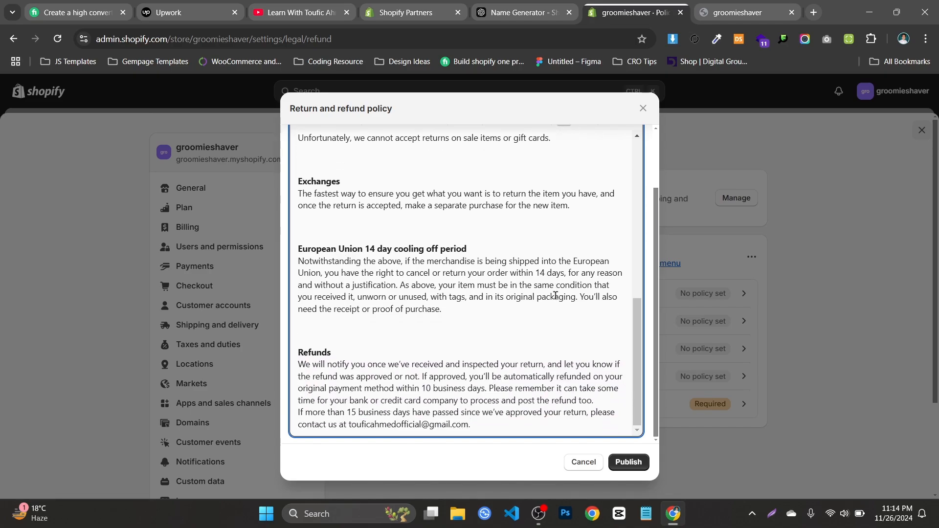
pyautogui.click(630, 463)
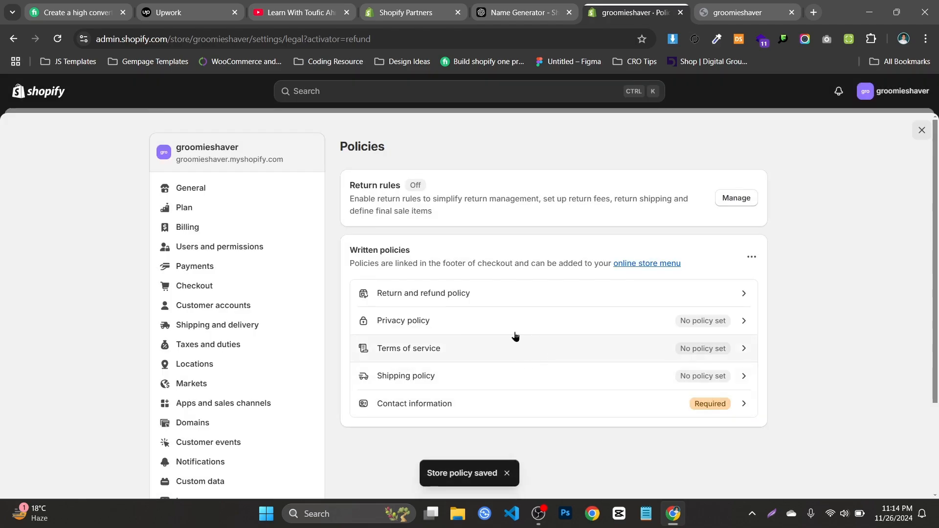
# Reopen the return and refund policy and skim its sections
pyautogui.click(563, 299)
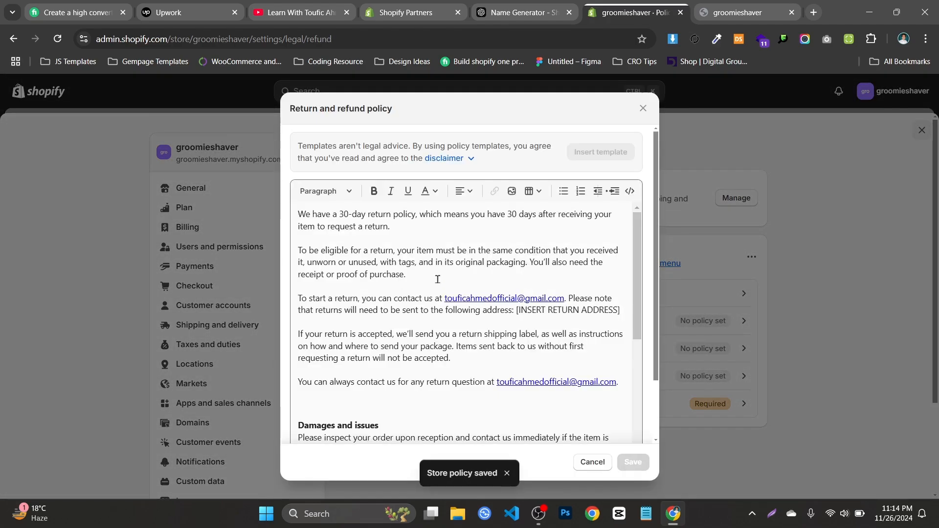
pyautogui.scroll(-5, 491, 297)
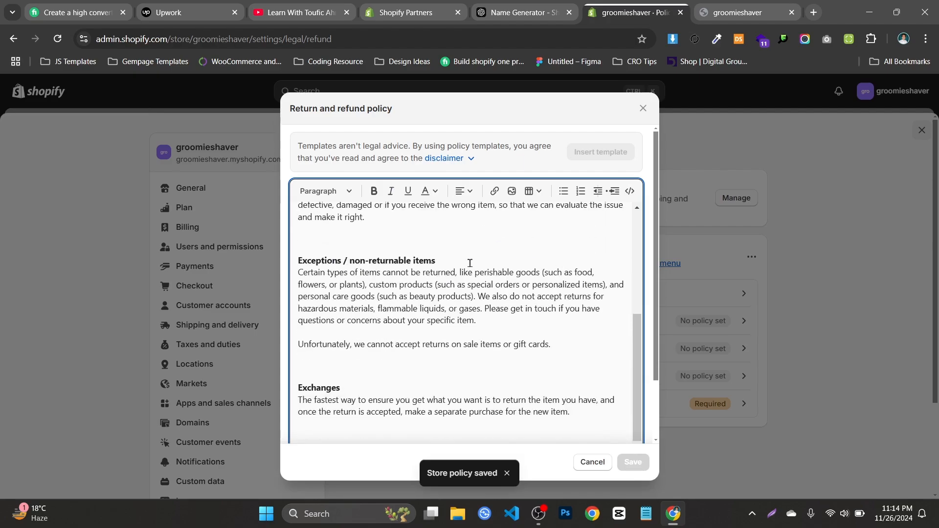
pyautogui.scroll(3, 470, 265)
pyautogui.scroll(-3, 509, 283)
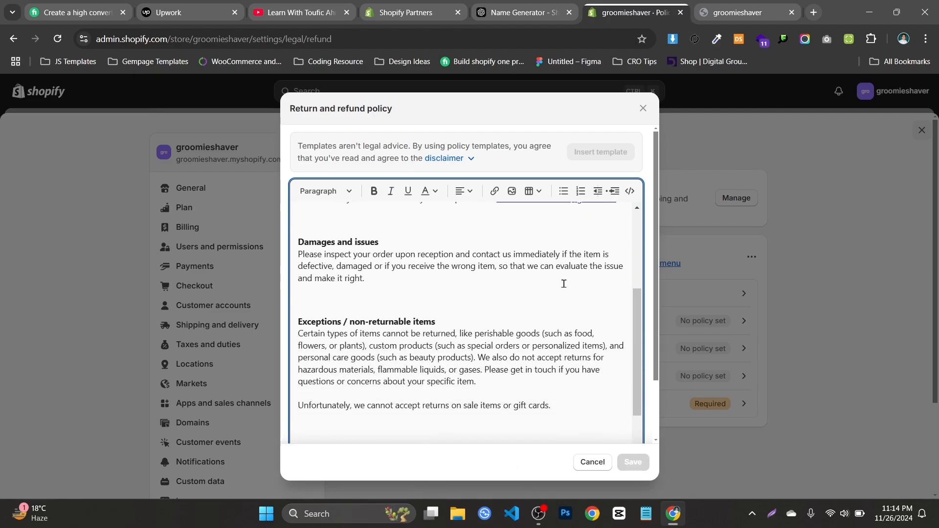
pyautogui.scroll(4, 512, 283)
# Examine the contact e-mail, proof-of-purchase condition and return period in the policy's opening paragraphs
pyautogui.click(494, 297)
pyautogui.moveTo(435, 297); pyautogui.dragTo(565, 298)
pyautogui.click(378, 264)
pyautogui.click(474, 301)
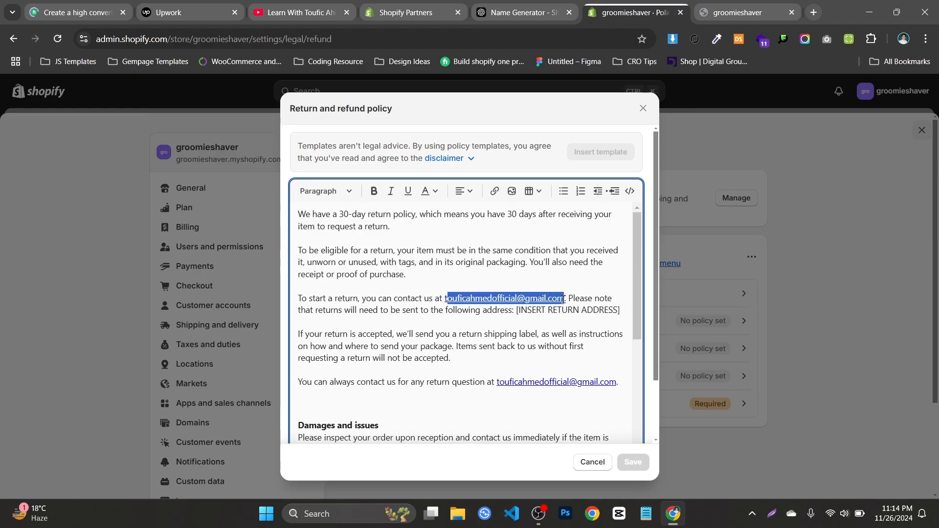
pyautogui.click(533, 282)
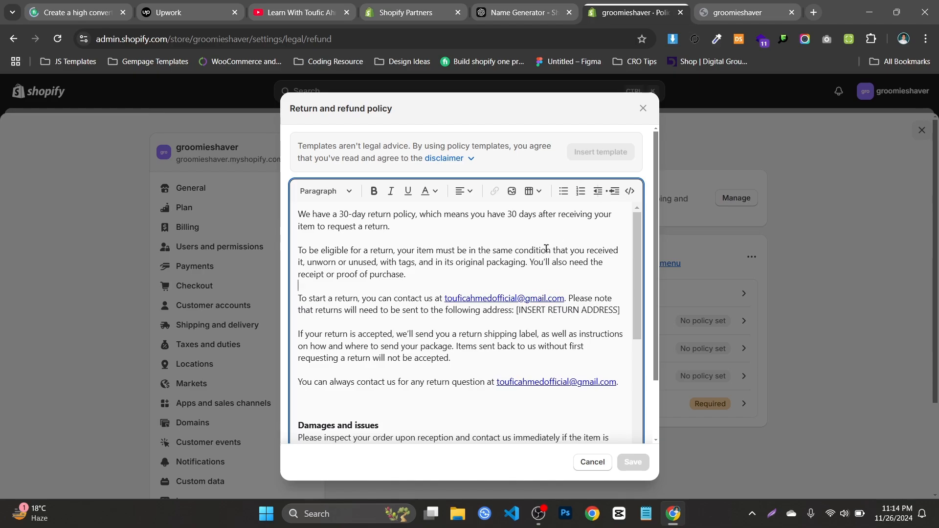
pyautogui.moveTo(309, 274); pyautogui.dragTo(356, 274)
pyautogui.click(372, 274)
pyautogui.moveTo(340, 228); pyautogui.dragTo(345, 220)
pyautogui.doubleClick(347, 214)
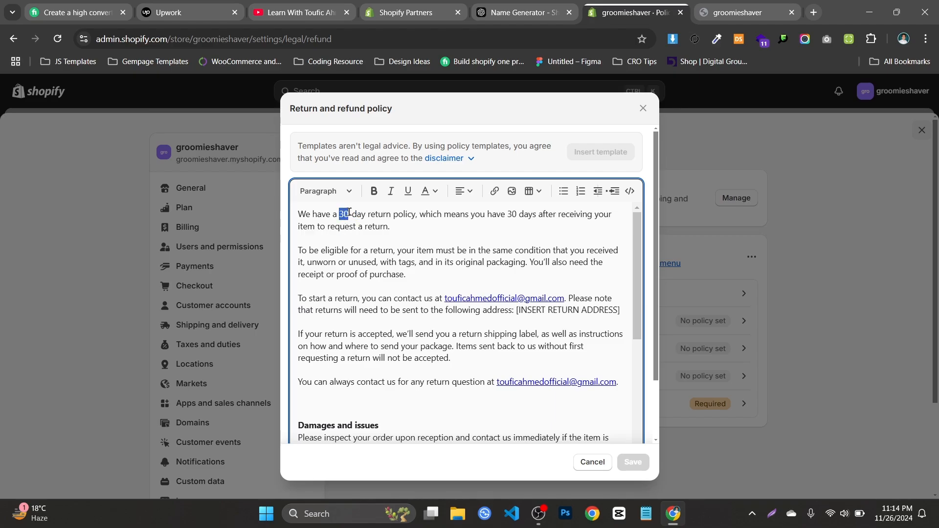
pyautogui.click(374, 275)
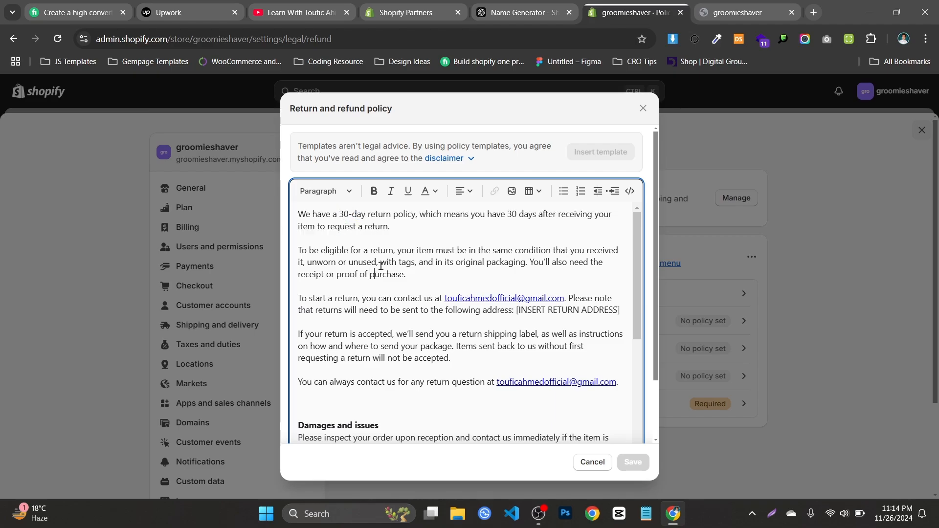
# Inspect the HTML source of the return and refund policy and return to the formatted view
pyautogui.click(630, 191)
pyautogui.scroll(-5, 416, 272)
pyautogui.scroll(5, 415, 273)
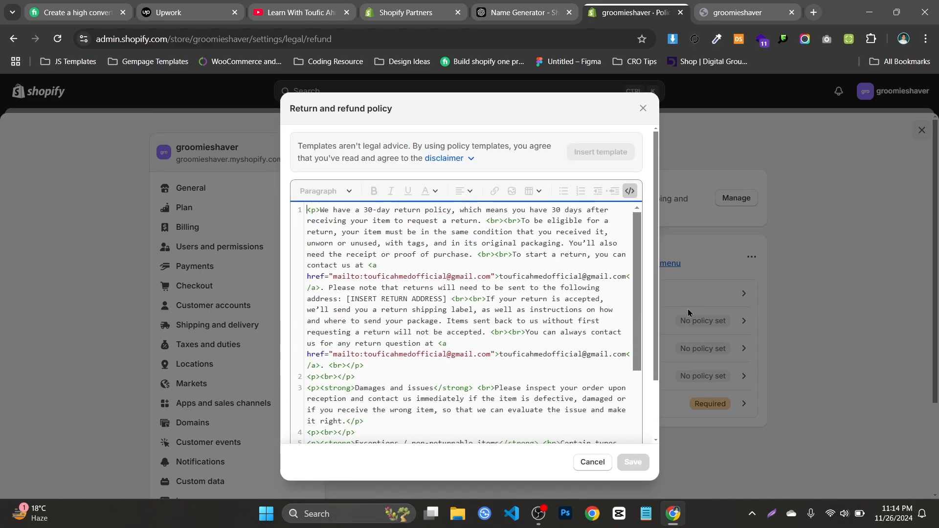
pyautogui.scroll(-4, 444, 280)
pyautogui.scroll(6, 443, 280)
pyautogui.click(631, 191)
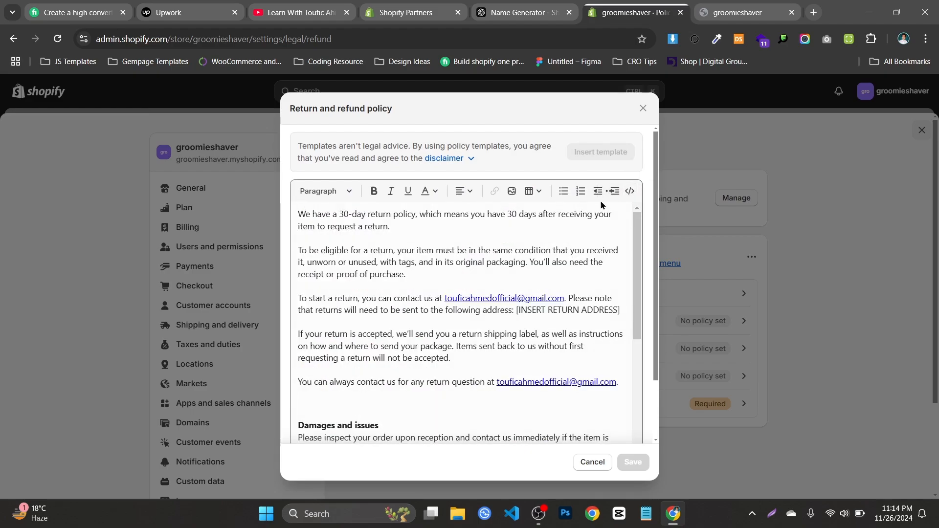
# Try the rockexperience logo image inside the return eligibility paragraph, removing it again before leaving the policy
pyautogui.click(563, 191)
pyautogui.click(562, 191)
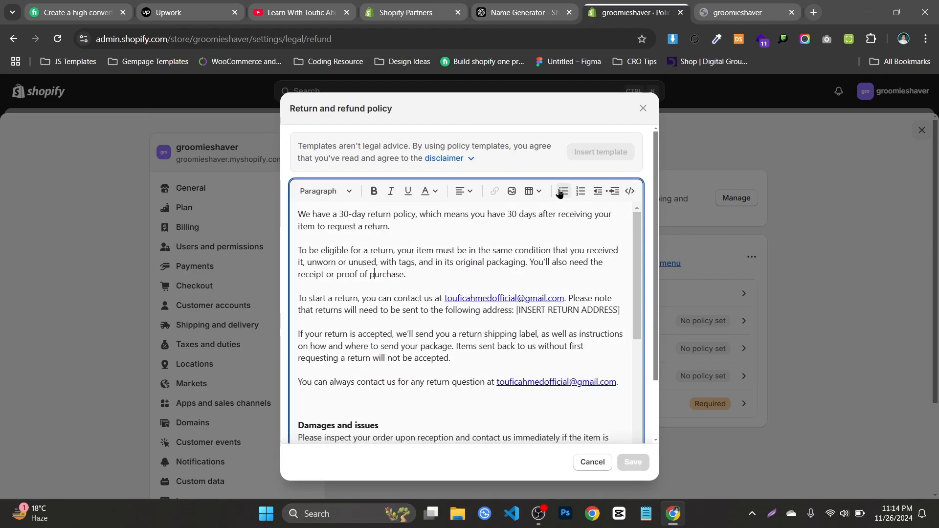
pyautogui.click(513, 190)
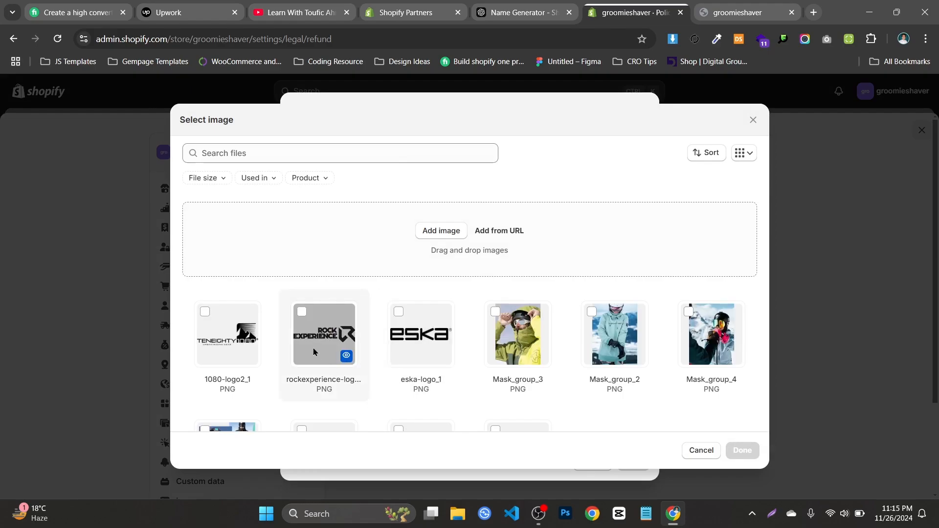
pyautogui.click(317, 349)
pyautogui.click(741, 452)
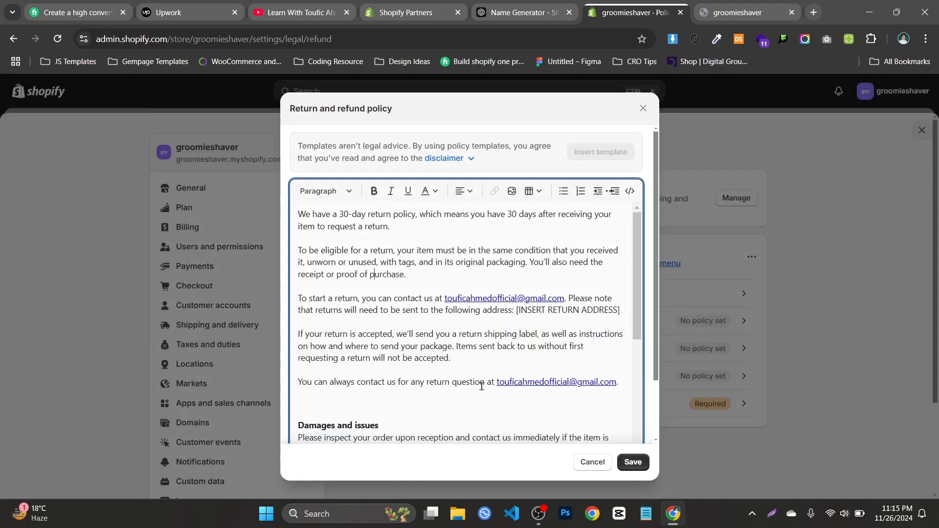
pyautogui.click(553, 296)
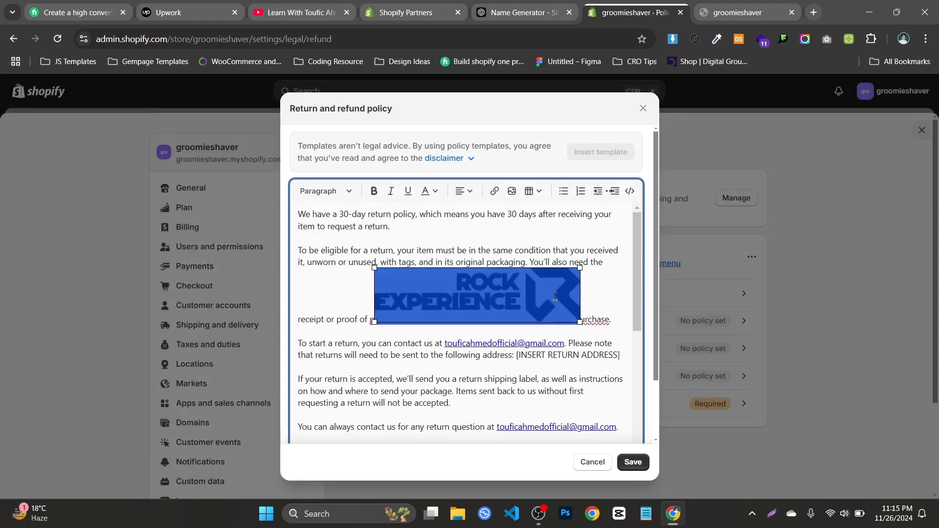
pyautogui.press('Delete')
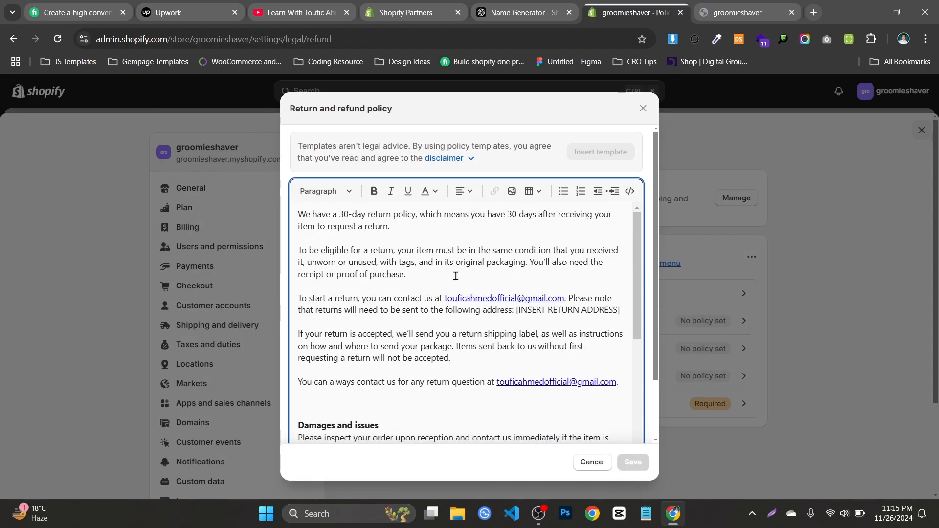
pyautogui.click(583, 466)
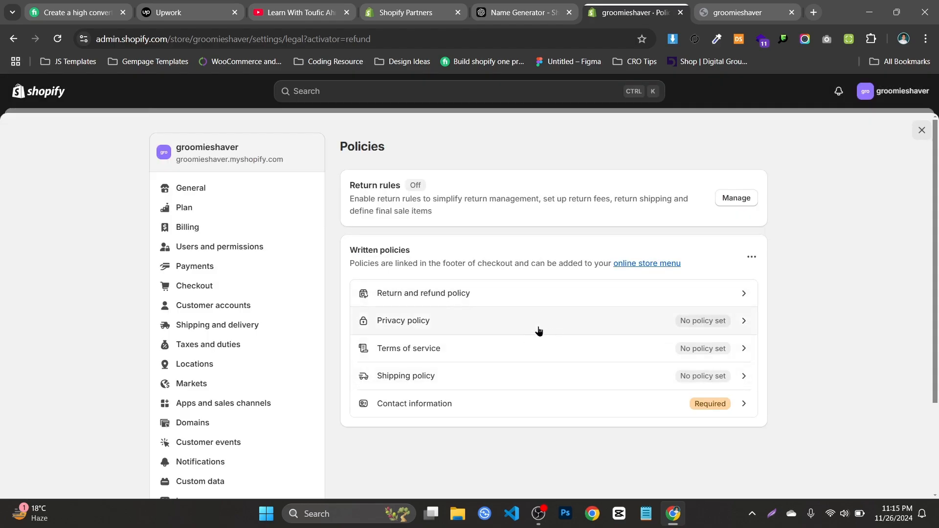
# Open the privacy policy and read its introduction and the sections on what personal information is collected
pyautogui.click(488, 323)
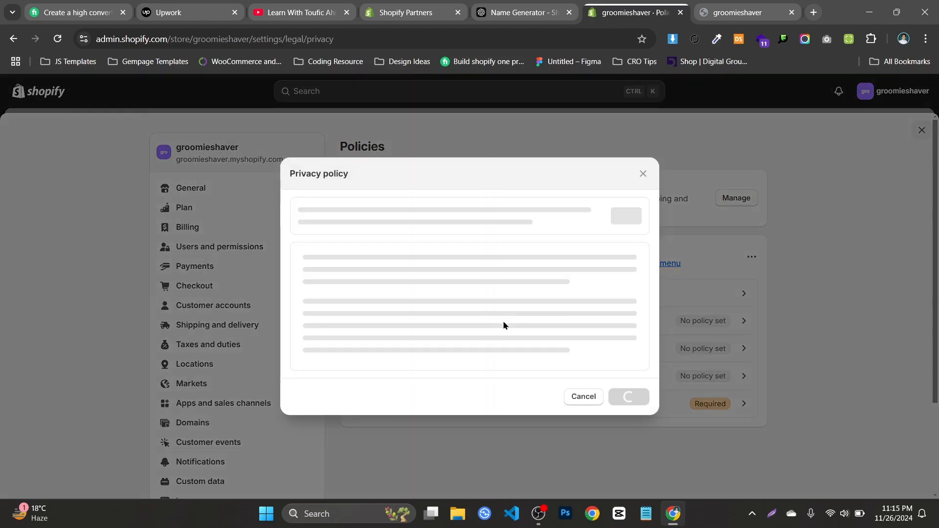
pyautogui.scroll(-3, 538, 254)
pyautogui.scroll(3, 498, 263)
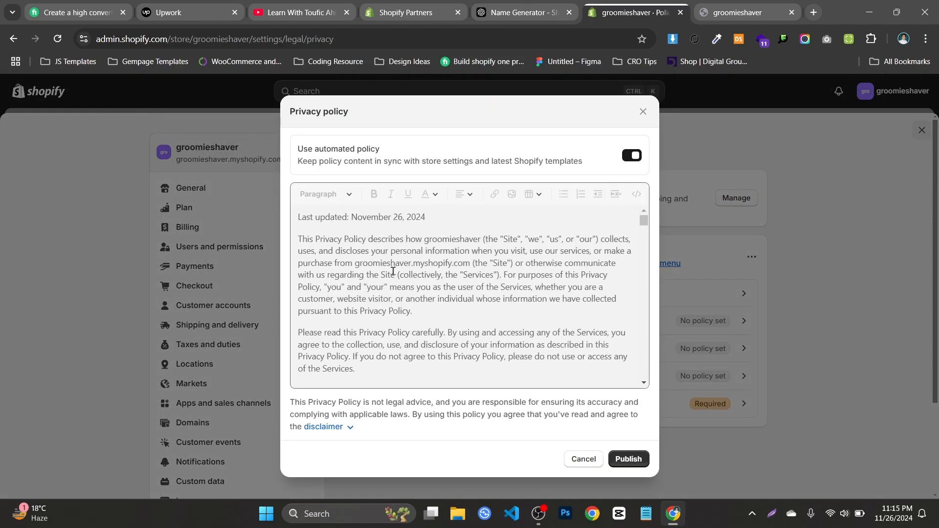
pyautogui.scroll(-8, 532, 330)
pyautogui.scroll(8, 514, 331)
pyautogui.scroll(-4, 493, 321)
pyautogui.moveTo(386, 302); pyautogui.dragTo(443, 296)
pyautogui.moveTo(317, 328); pyautogui.dragTo(410, 338)
pyautogui.scroll(-3, 367, 286)
pyautogui.click(367, 285)
pyautogui.scroll(-3, 365, 289)
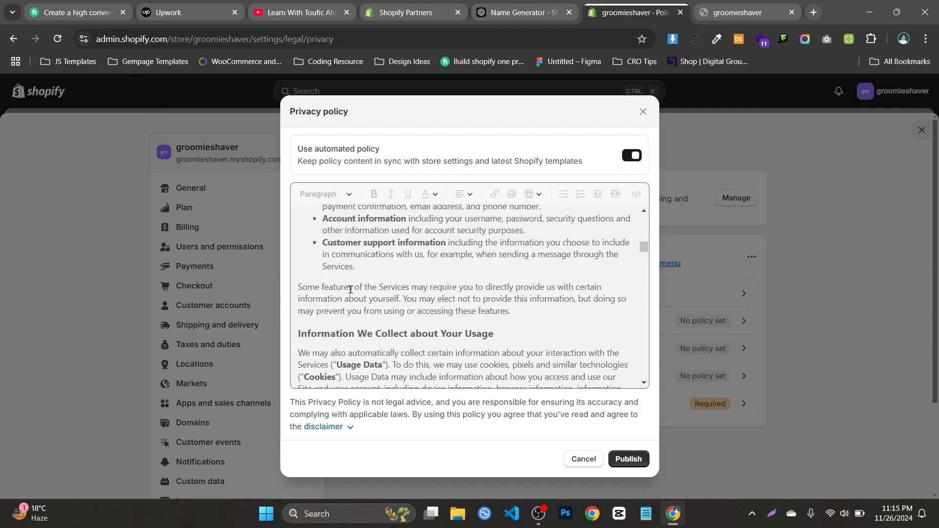
pyautogui.scroll(2, 362, 293)
pyautogui.scroll(-5, 359, 298)
pyautogui.scroll(-5, 358, 297)
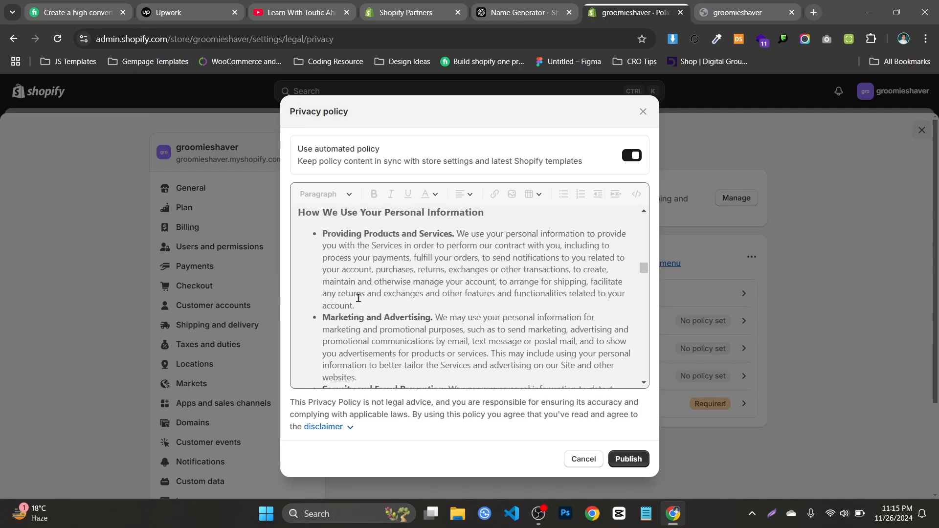
# Read the privacy policy's sections on the use of personal information and on cookies
pyautogui.scroll(-1, 358, 297)
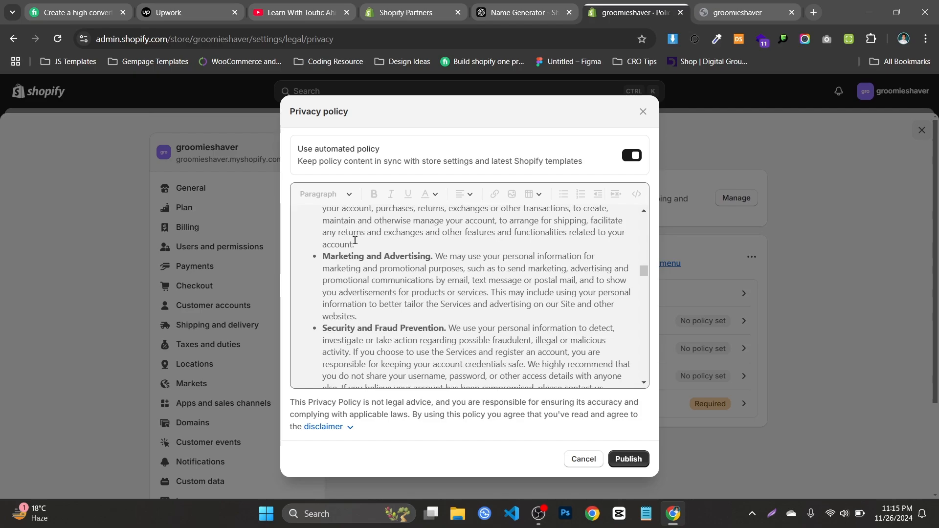
pyautogui.scroll(-5, 425, 272)
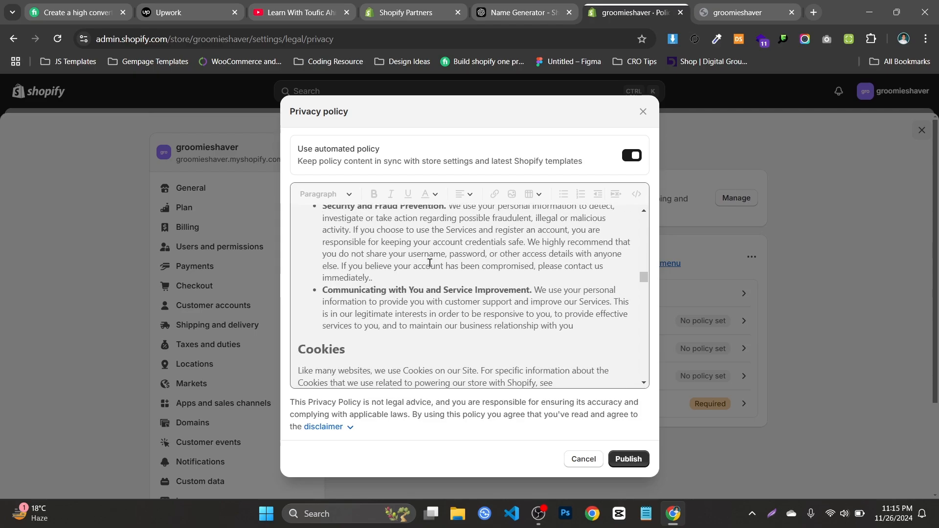
pyautogui.scroll(5, 416, 265)
pyautogui.scroll(-4, 408, 256)
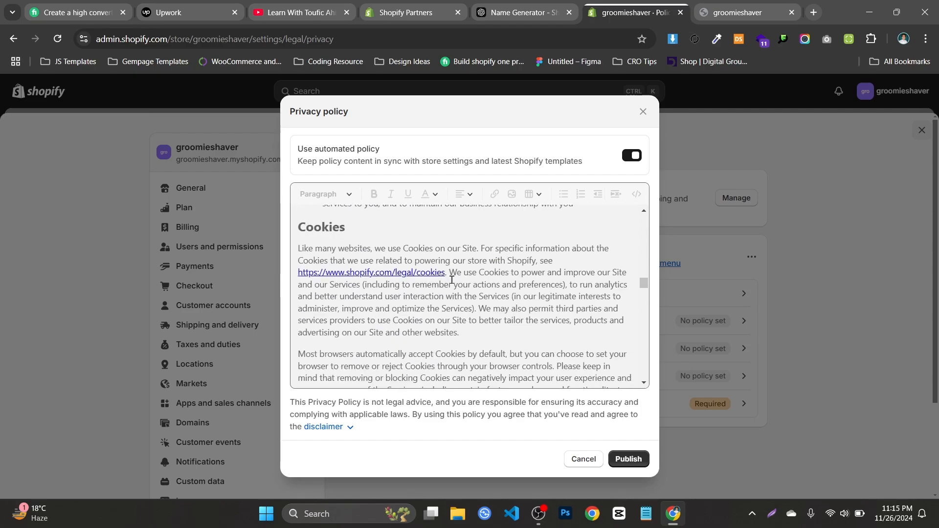
pyautogui.scroll(-4, 451, 280)
pyautogui.scroll(2, 557, 257)
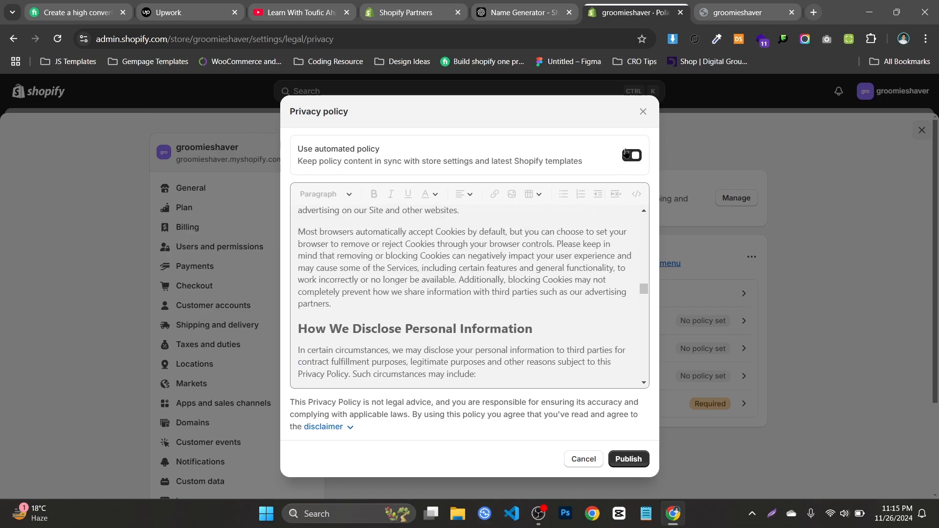
# Look through the rest of the privacy policy and publish it with the automated policy enabled
pyautogui.scroll(-2, 549, 244)
pyautogui.scroll(3, 550, 243)
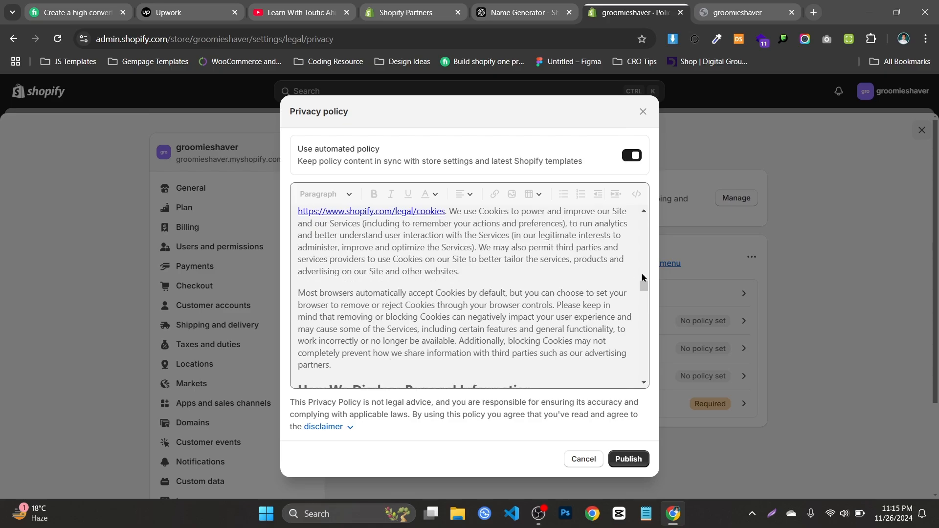
pyautogui.moveTo(644, 289); pyautogui.dragTo(645, 373)
pyautogui.click(630, 456)
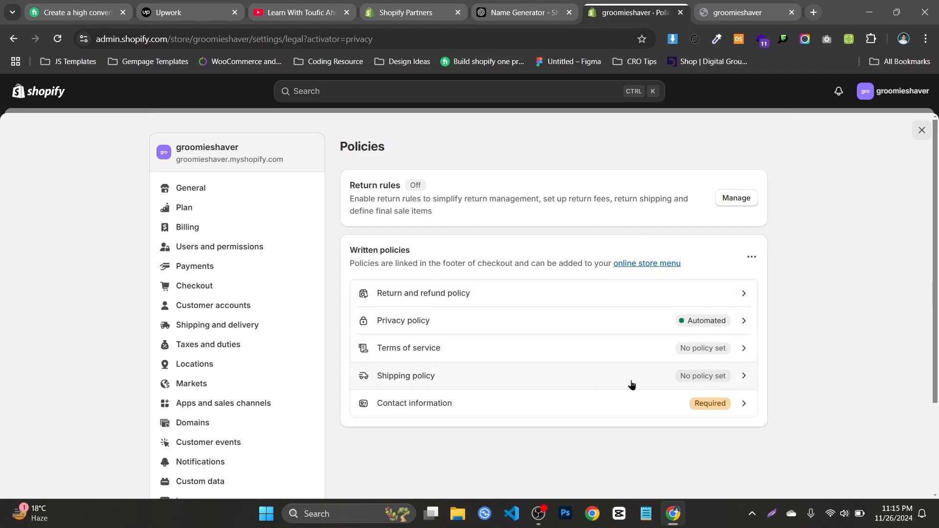
# Search Google for "shopify policies" in a new browser tab
pyautogui.click(813, 12)
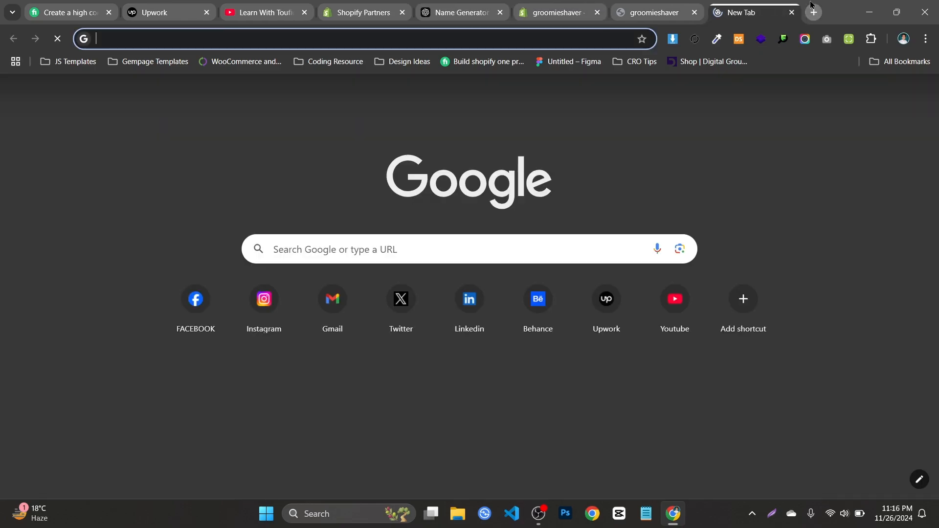
pyautogui.write('s')
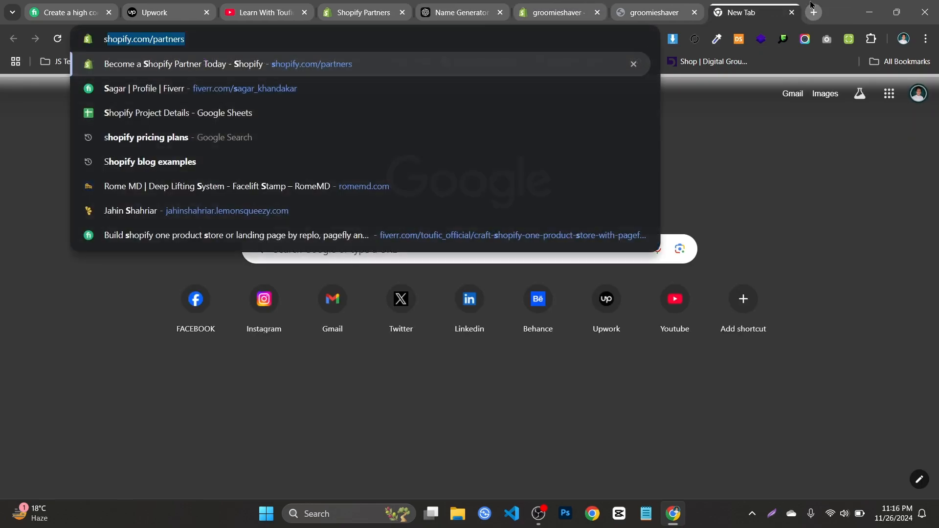
pyautogui.write('hopify p')
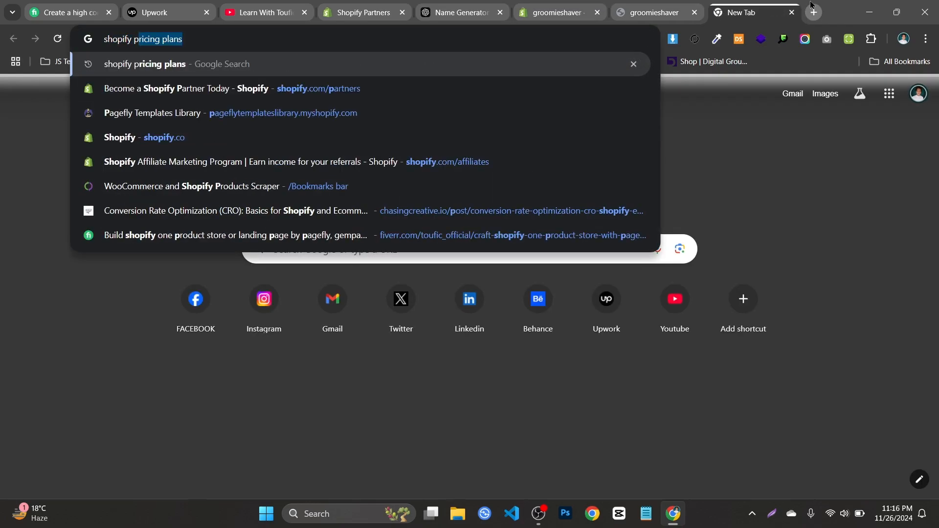
pyautogui.write('olics')
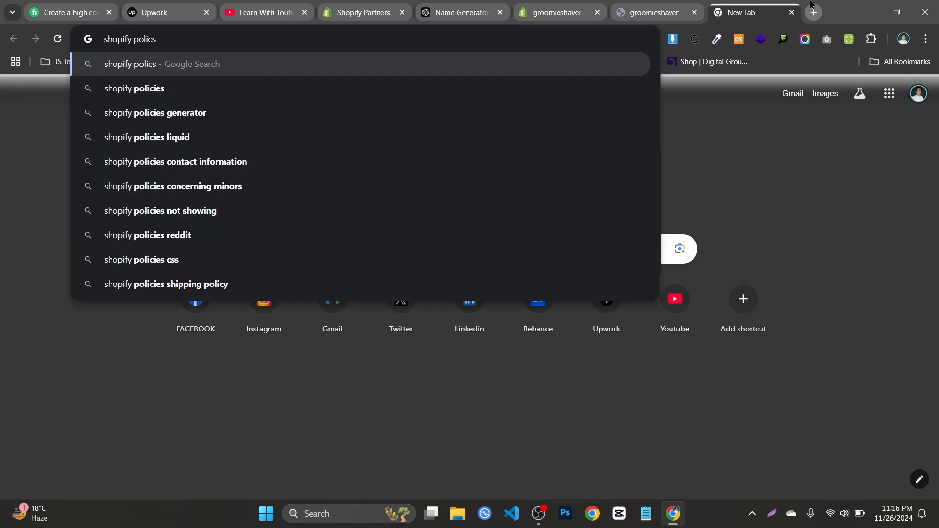
pyautogui.click(524, 97)
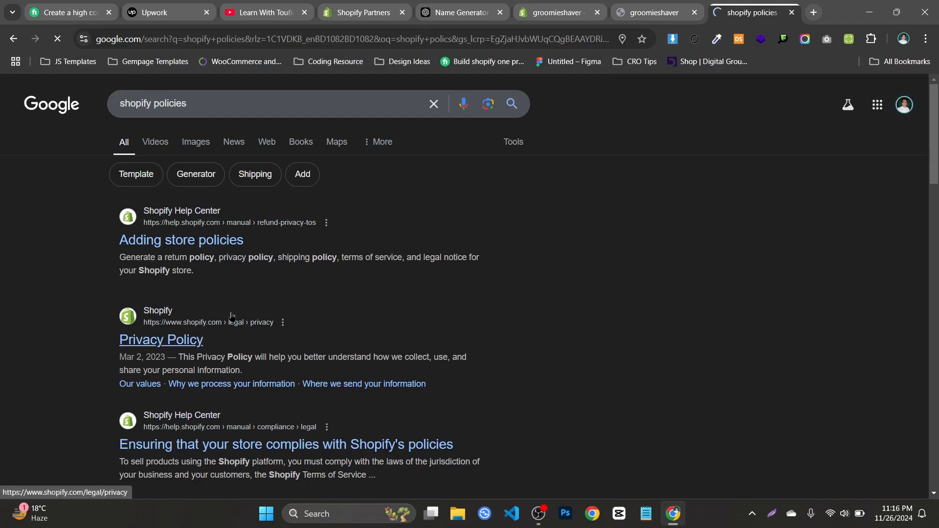
# Open Shopify's own Privacy Policy from the search results, skim its introduction and values sections, and close the page
pyautogui.scroll(-4, 648, 127)
pyautogui.scroll(4, 648, 127)
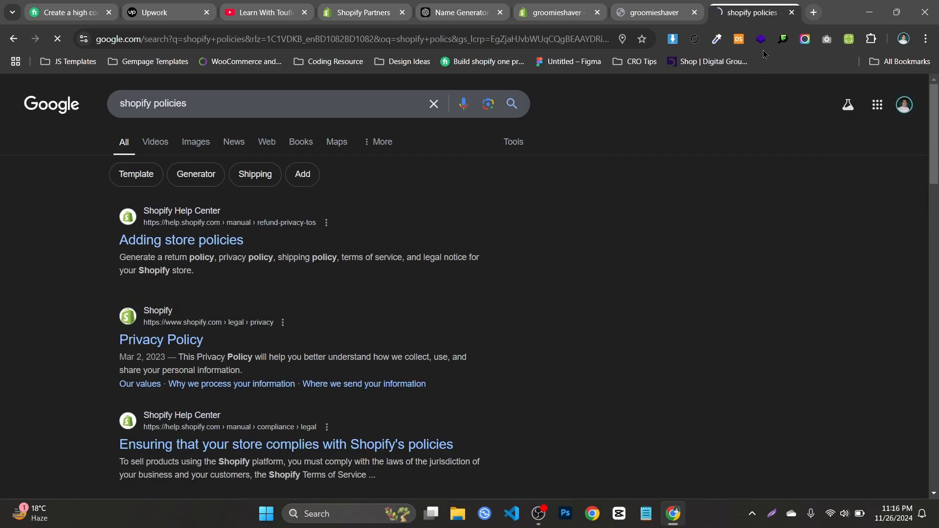
pyautogui.scroll(-8, 538, 210)
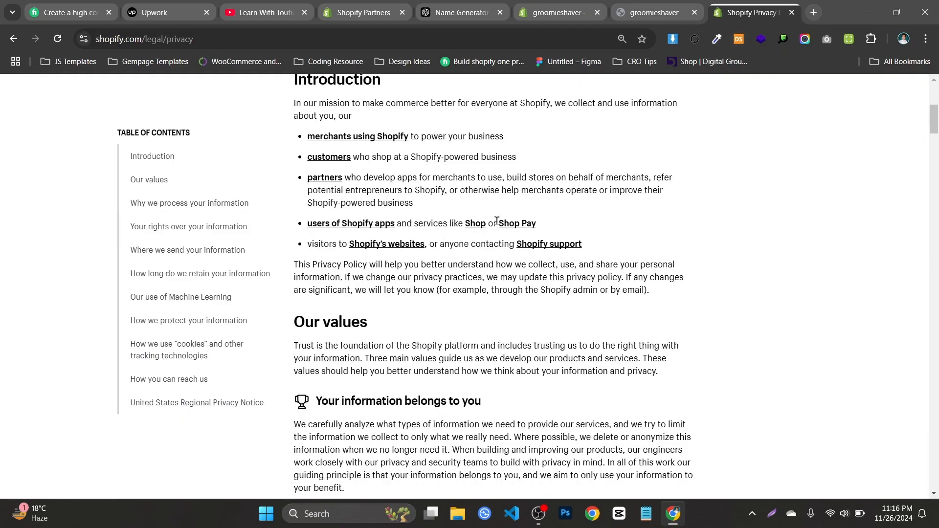
pyautogui.scroll(4, 497, 220)
pyautogui.scroll(-9, 521, 208)
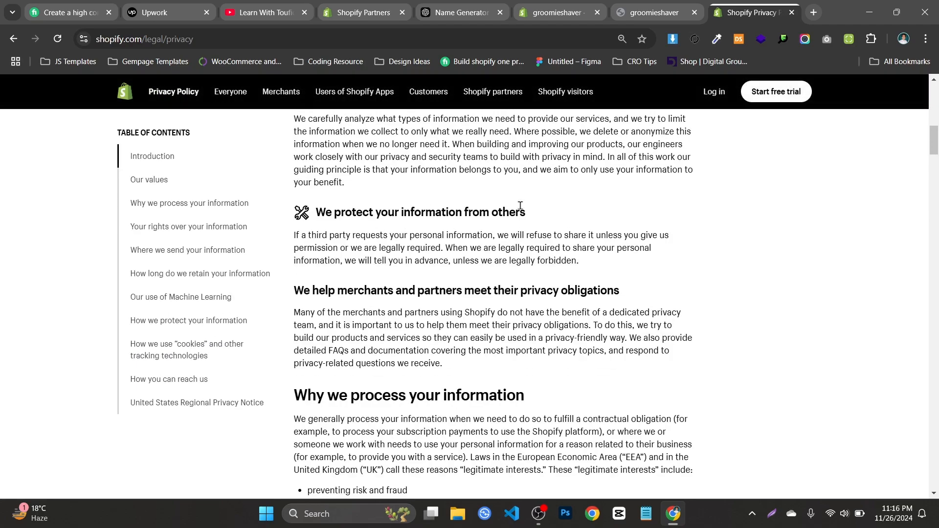
pyautogui.scroll(9, 521, 206)
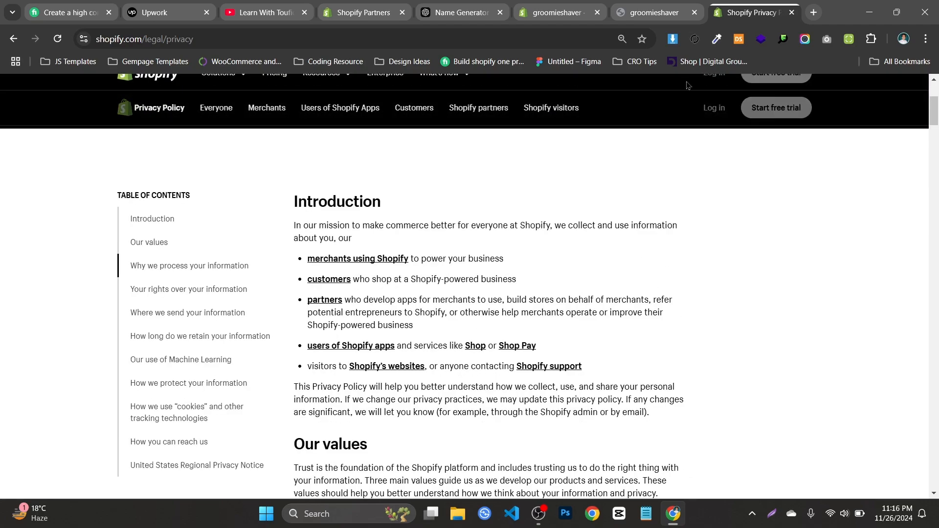
pyautogui.click(792, 13)
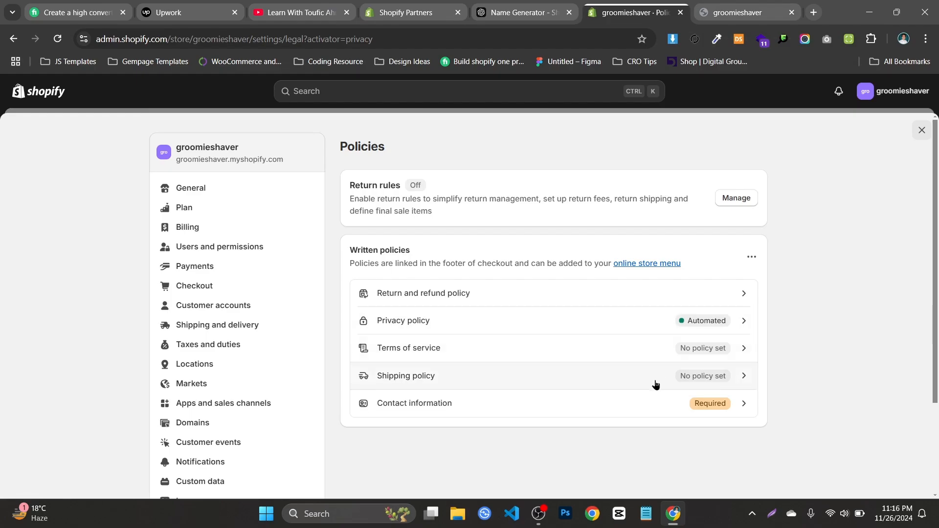
# Fill the store's terms of service from the template and read sections 18 to 20 on law, changes and contact information
pyautogui.click(541, 357)
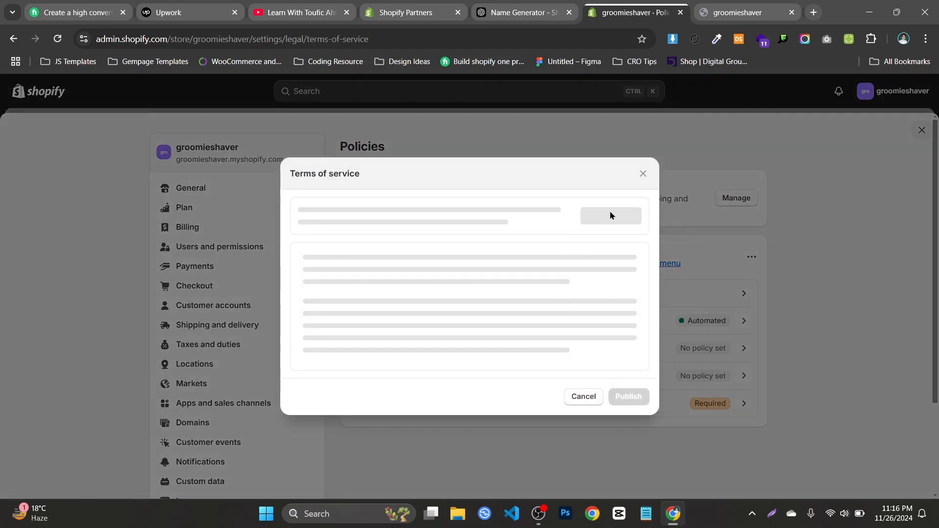
pyautogui.click(602, 216)
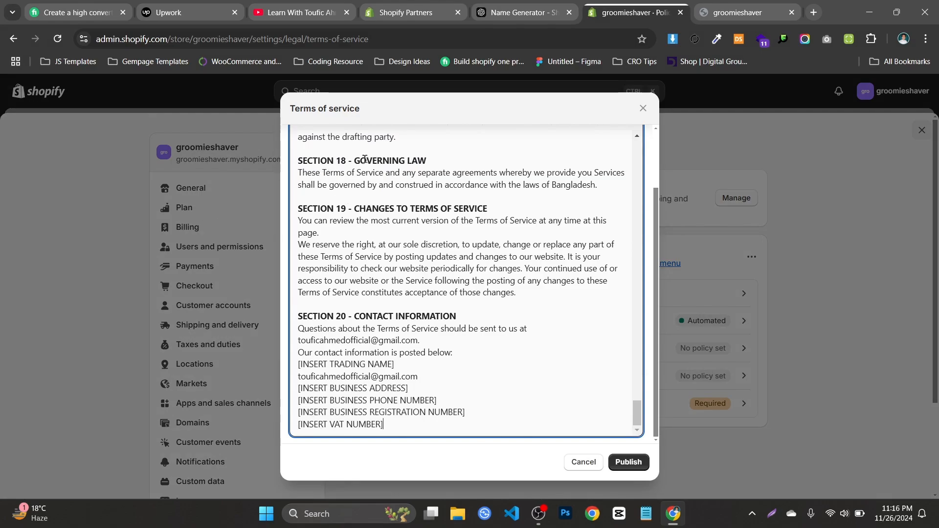
pyautogui.moveTo(365, 159); pyautogui.dragTo(418, 160)
pyautogui.moveTo(365, 197); pyautogui.dragTo(487, 209)
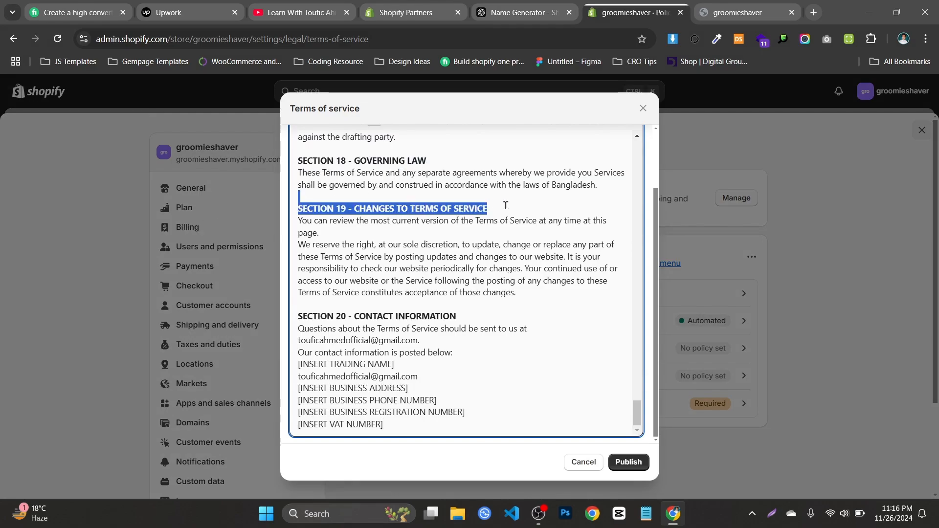
pyautogui.click(417, 296)
pyautogui.moveTo(364, 318); pyautogui.dragTo(472, 318)
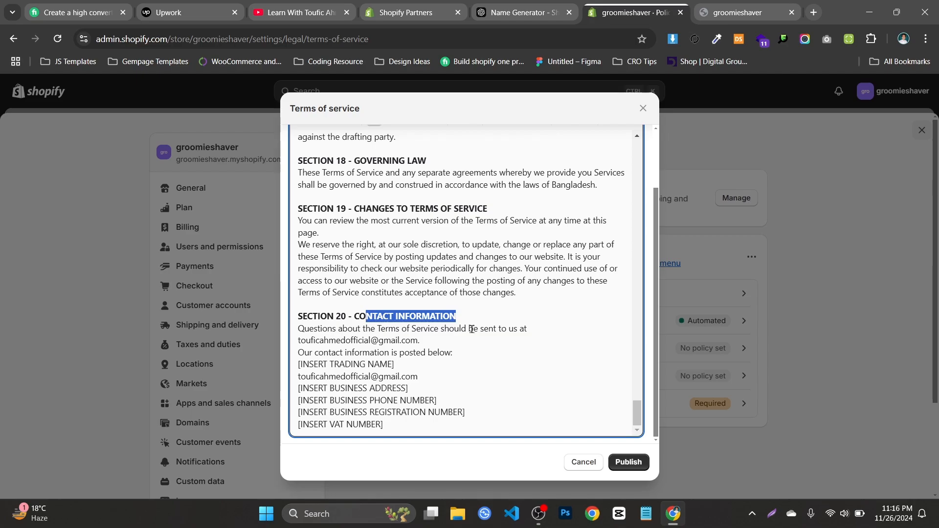
pyautogui.click(473, 329)
# Review the terms of service from the overview through the general conditions and publish them
pyautogui.scroll(5, 443, 316)
pyautogui.scroll(20, 443, 315)
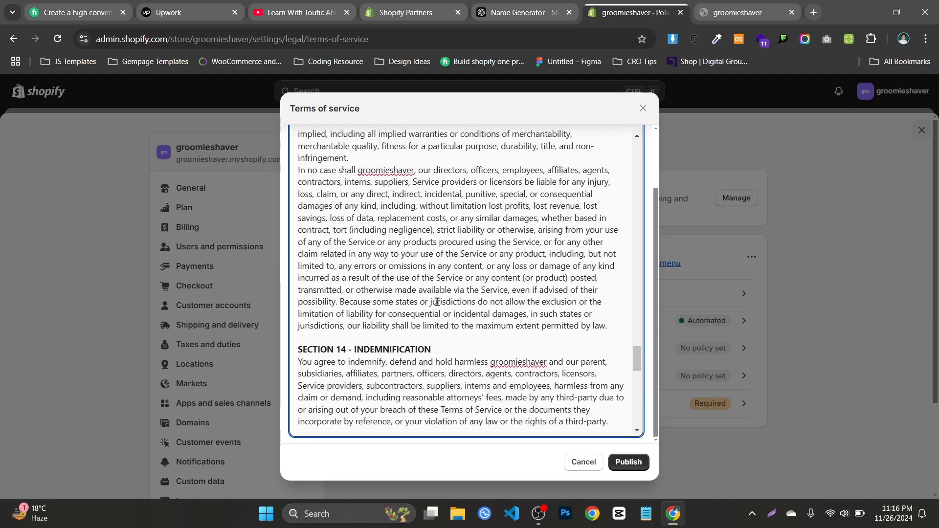
pyautogui.scroll(20, 438, 302)
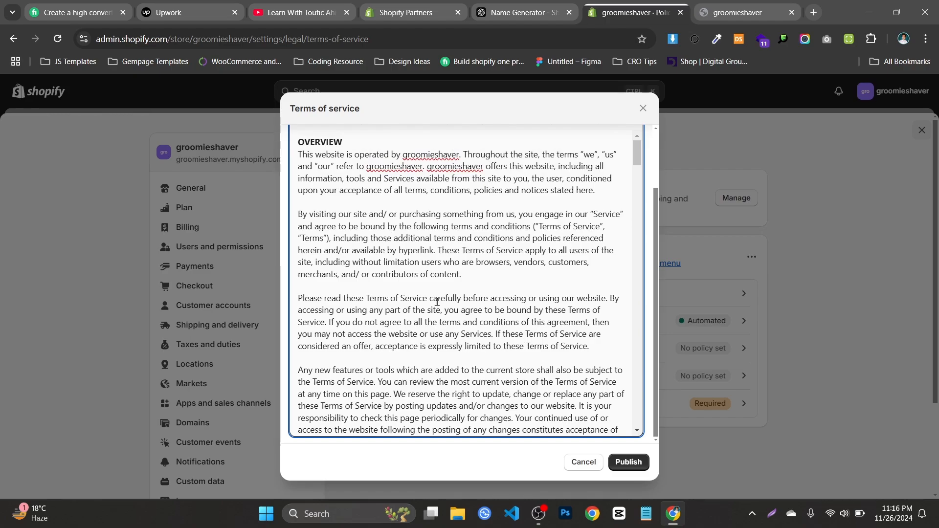
pyautogui.moveTo(512, 155); pyautogui.dragTo(545, 422)
pyautogui.scroll(-2, 544, 343)
pyautogui.click(545, 301)
pyautogui.scroll(-6, 538, 301)
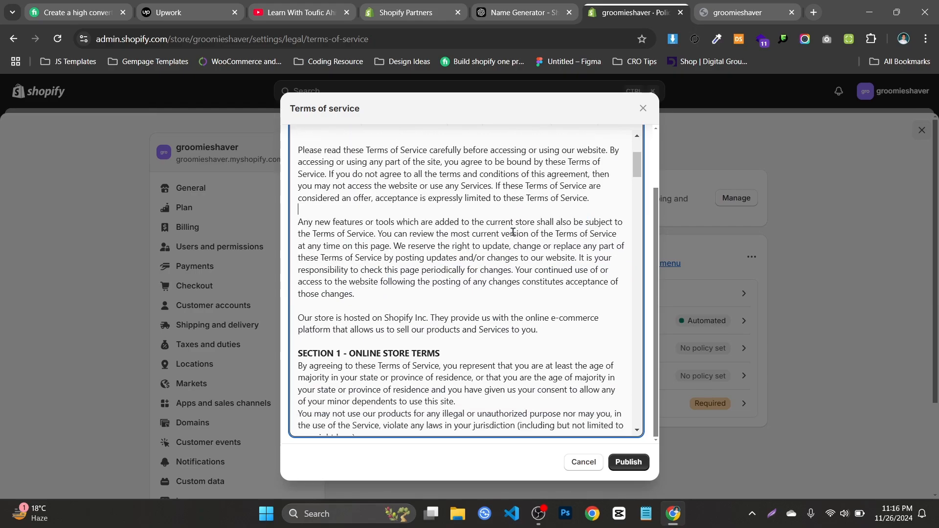
pyautogui.click(629, 462)
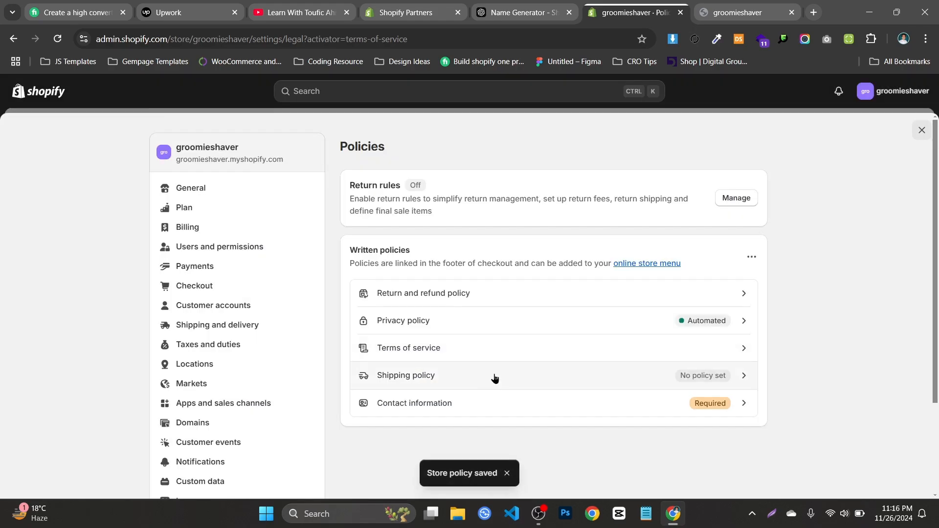
# Open the shipping policy for editing and look over the groomieshaver storefront down to its footer
pyautogui.click(494, 375)
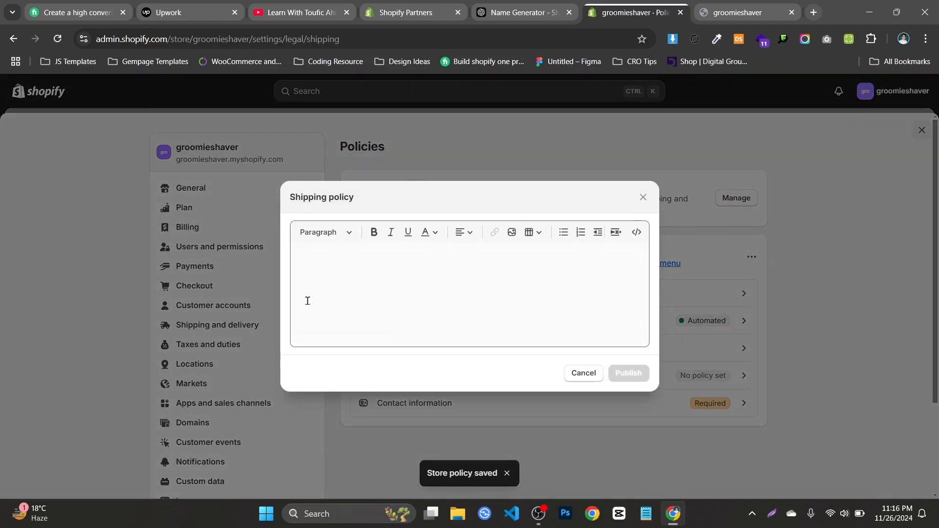
pyautogui.click(383, 264)
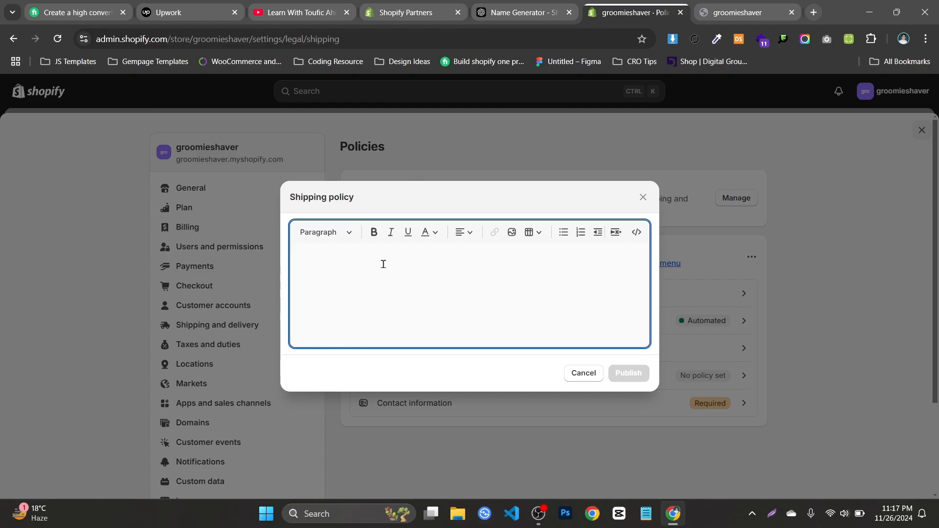
pyautogui.click(747, 12)
pyautogui.scroll(-6, 856, 147)
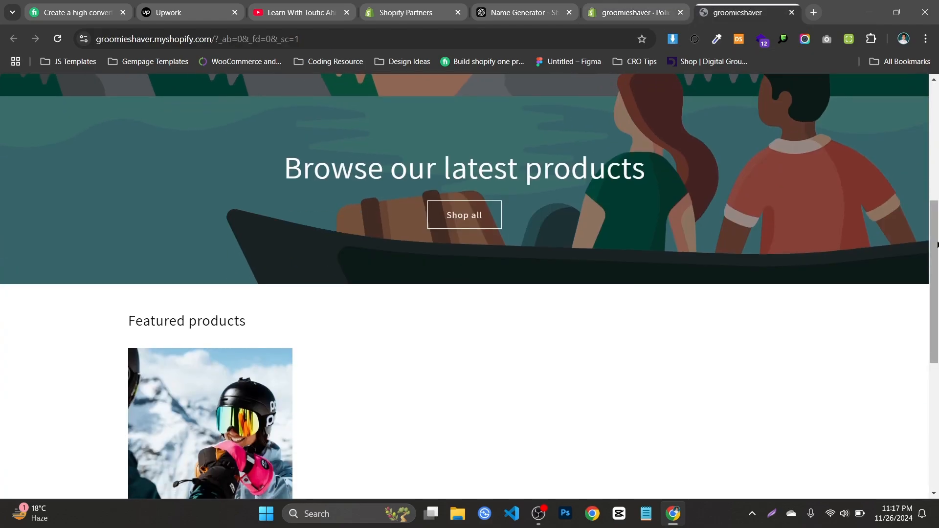
pyautogui.scroll(-6, 937, 245)
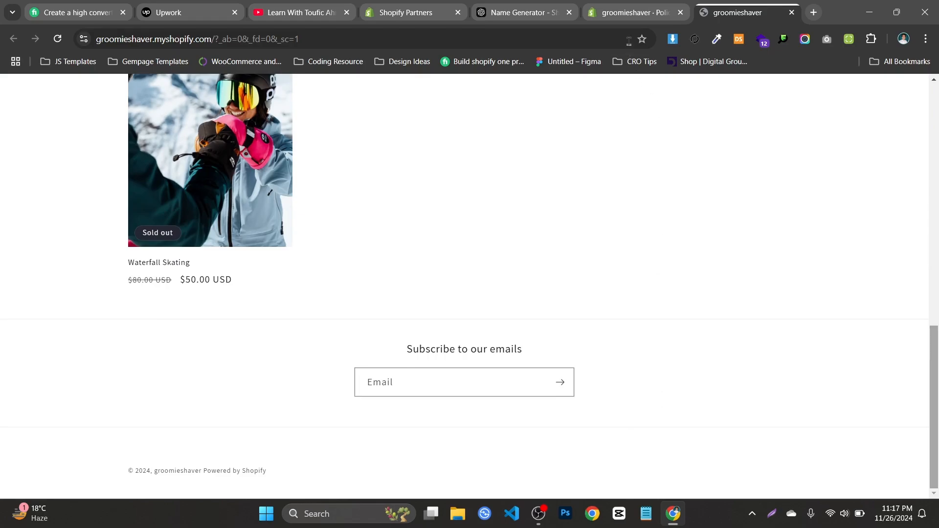
# Switch to the ChatGPT Name Generator chat and ask it for a "shipping policy"
pyautogui.click(523, 12)
pyautogui.click(610, 183)
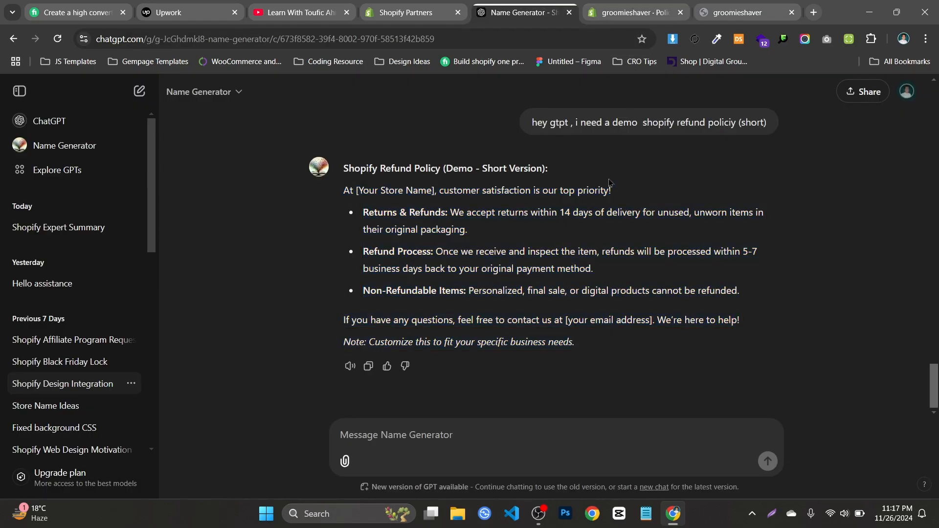
pyautogui.click(636, 12)
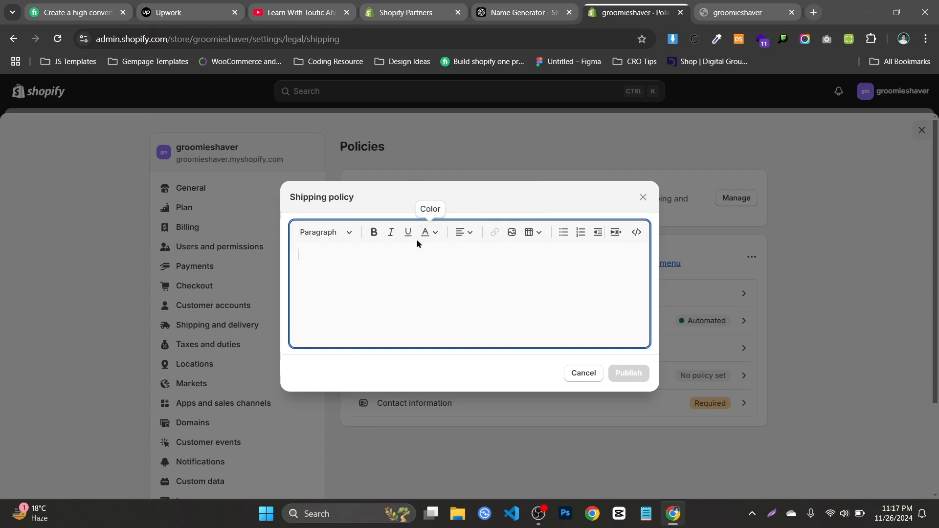
pyautogui.click(522, 12)
pyautogui.write('shipping policy')
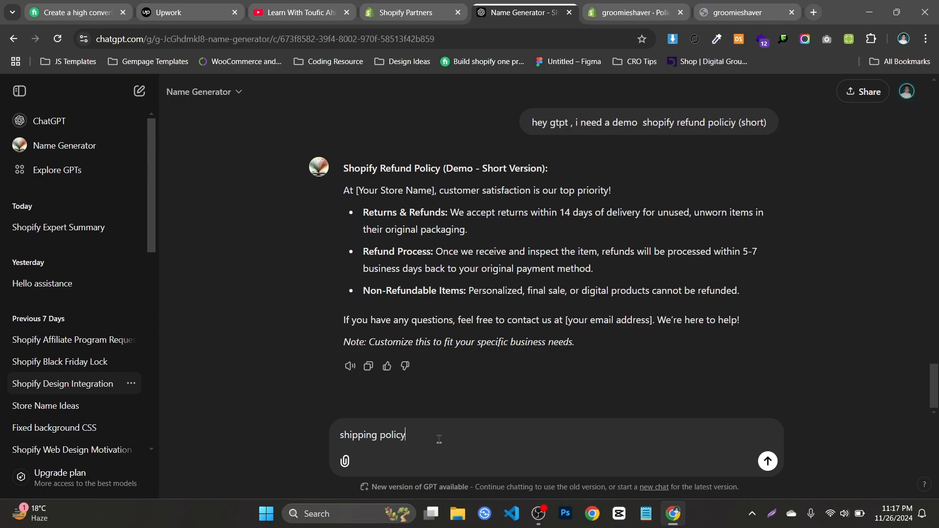
pyautogui.press('Return')
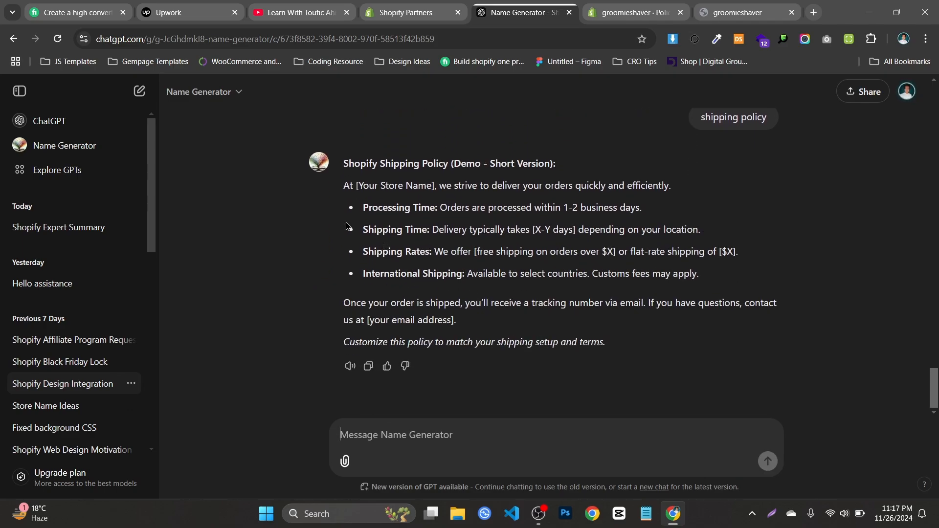
# Copy the generated shipping policy text without its heading, paste it into the store's shipping policy and publish it
pyautogui.moveTo(338, 182); pyautogui.dragTo(714, 341)
pyautogui.hotkey('ctrl', 'c')
pyautogui.click(636, 12)
pyautogui.hotkey('ctrl', 'v')
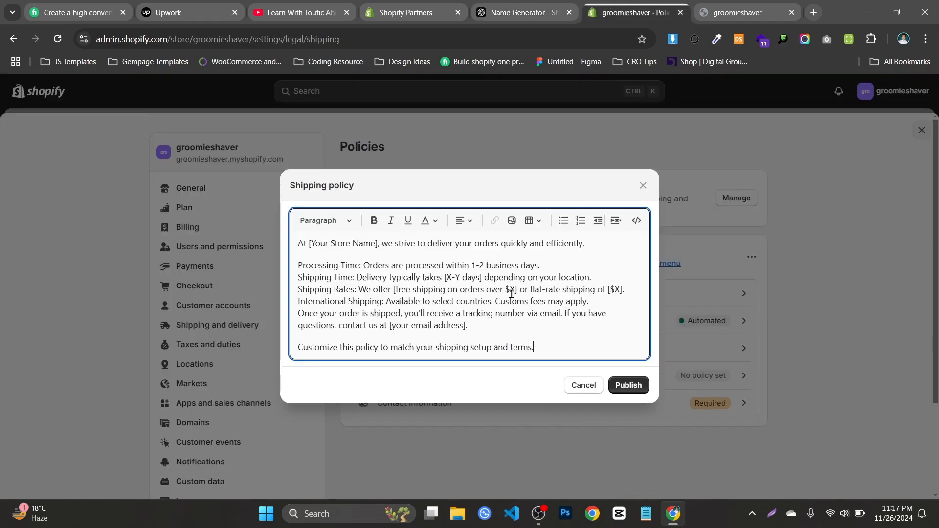
pyautogui.click(629, 386)
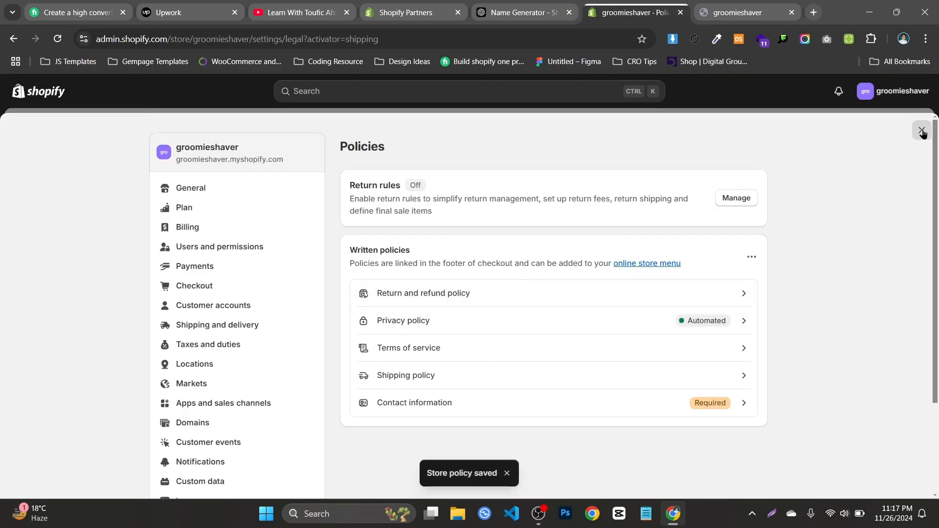
# Leave the store settings and open the Main menu from the online store's navigation for editing
pyautogui.click(922, 131)
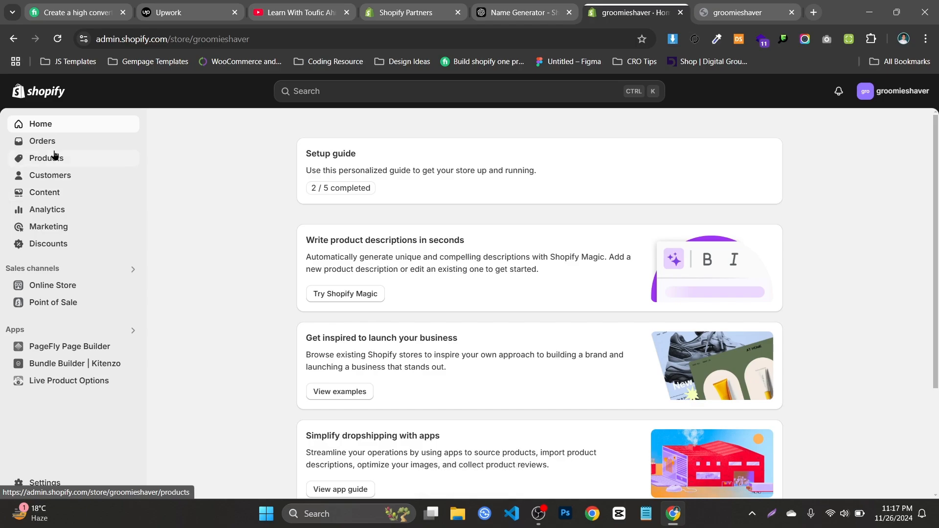
pyautogui.click(88, 287)
pyautogui.scroll(-1, 53, 340)
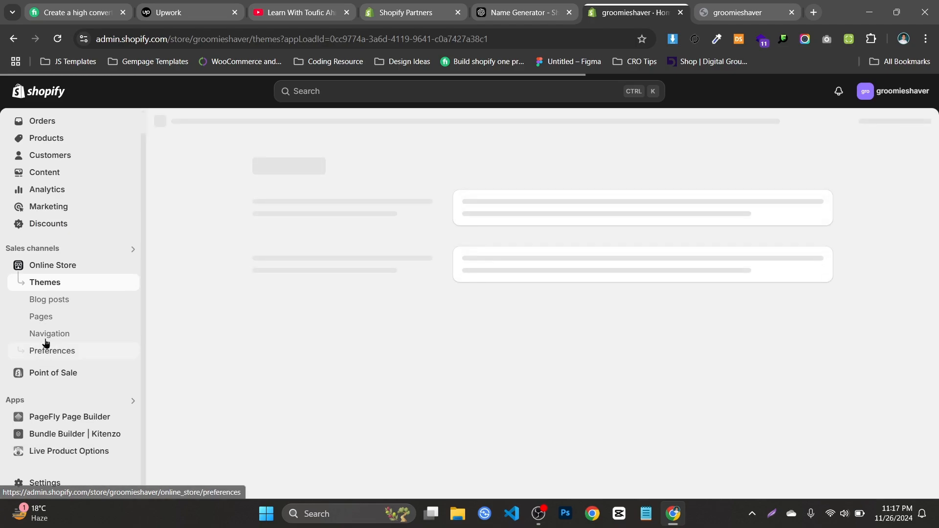
pyautogui.click(78, 338)
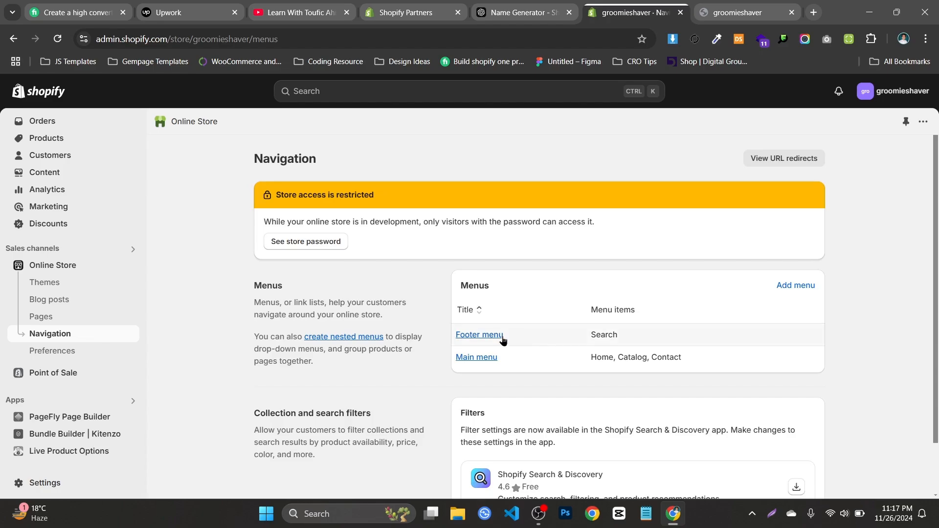
pyautogui.click(477, 359)
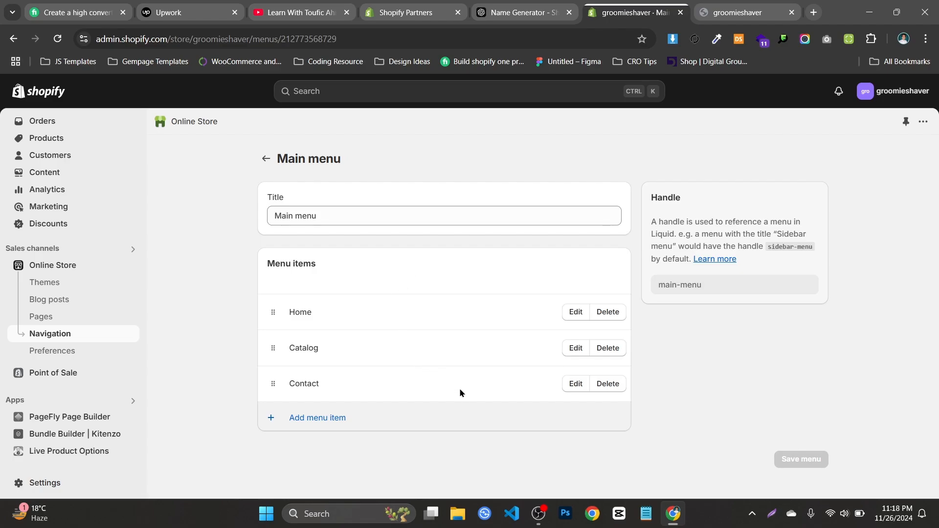
# Add a menu item to the Main menu that links to the Privacy Policy
pyautogui.click(539, 417)
pyautogui.click(805, 213)
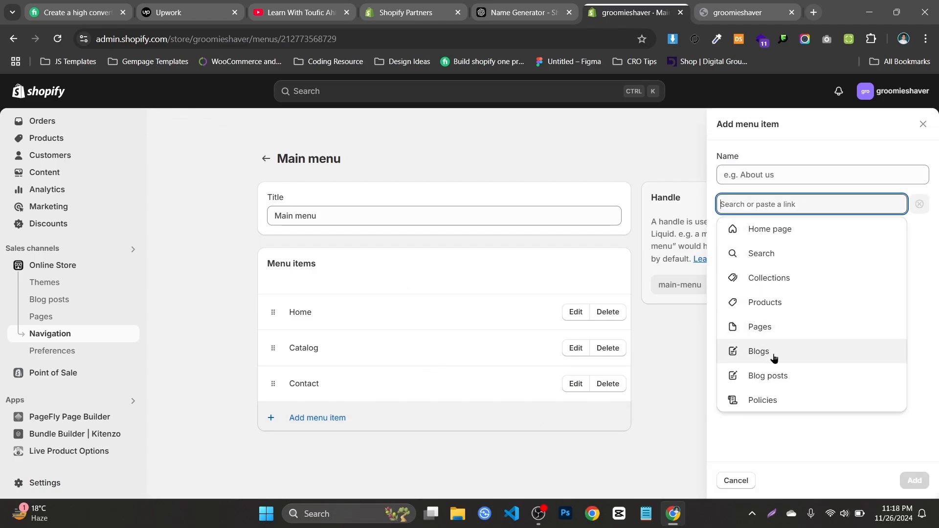
pyautogui.click(766, 400)
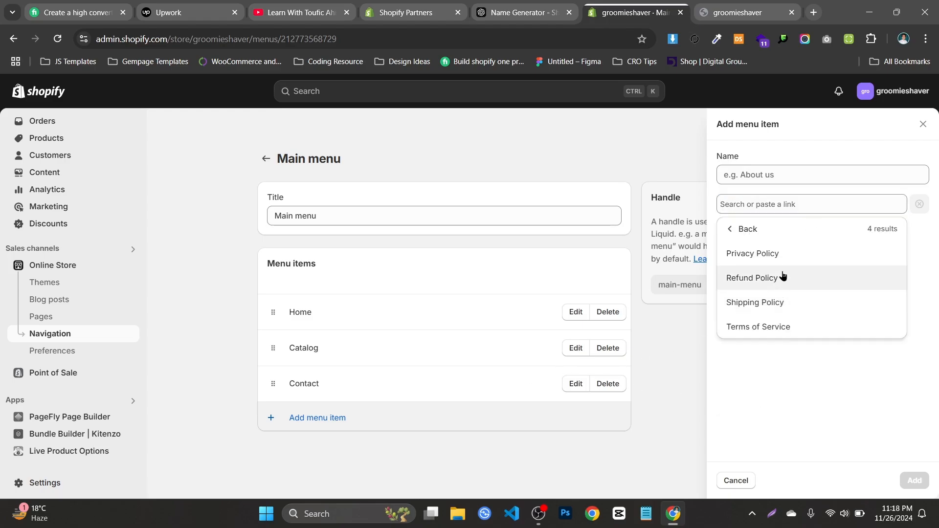
pyautogui.click(775, 259)
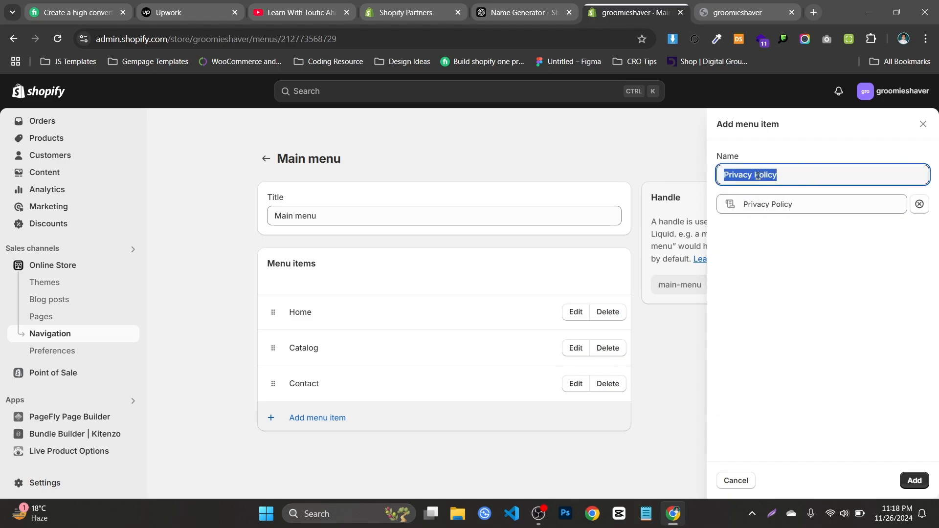
pyautogui.click(915, 480)
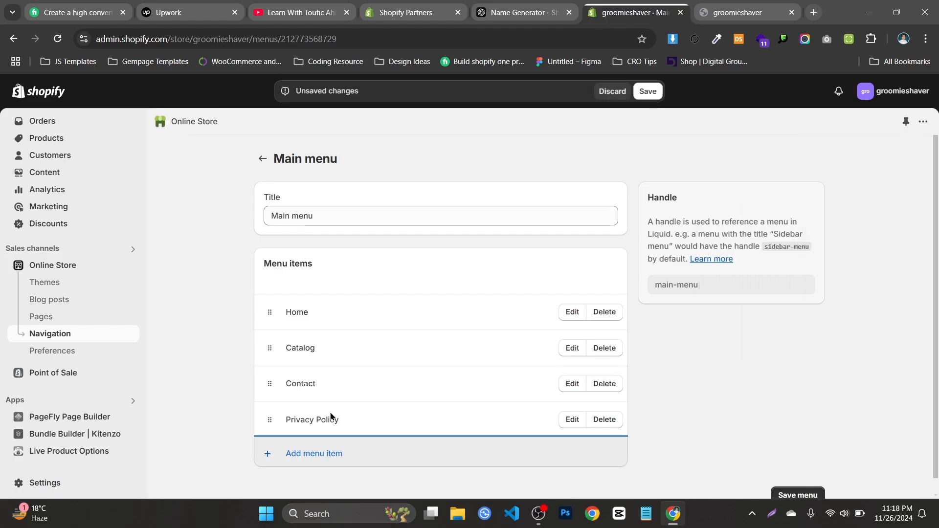
# Add a Refund Policy item to the Main menu, linked to the store's refund policy
pyautogui.click(835, 204)
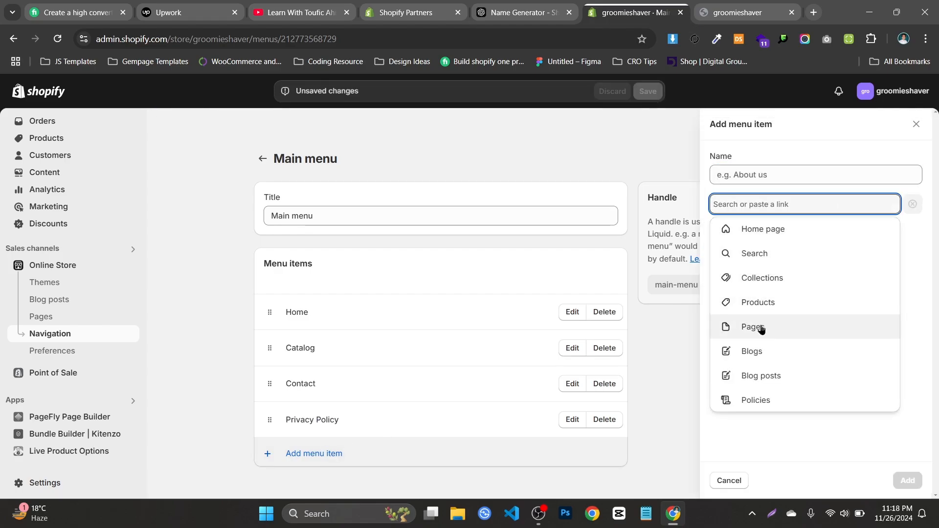
pyautogui.click(769, 398)
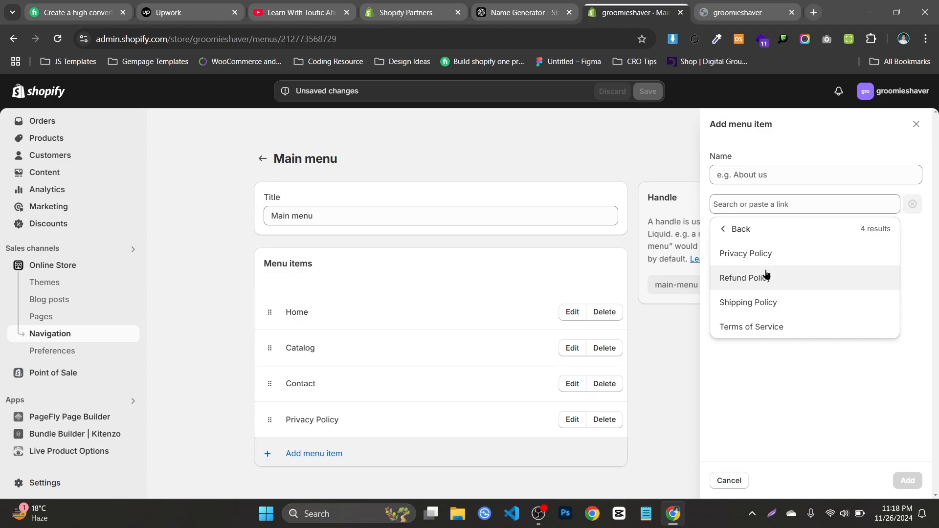
pyautogui.click(766, 276)
pyautogui.click(907, 480)
# Add a Shipping Policy item to the Main menu, linked to the store's shipping policy
pyautogui.click(504, 483)
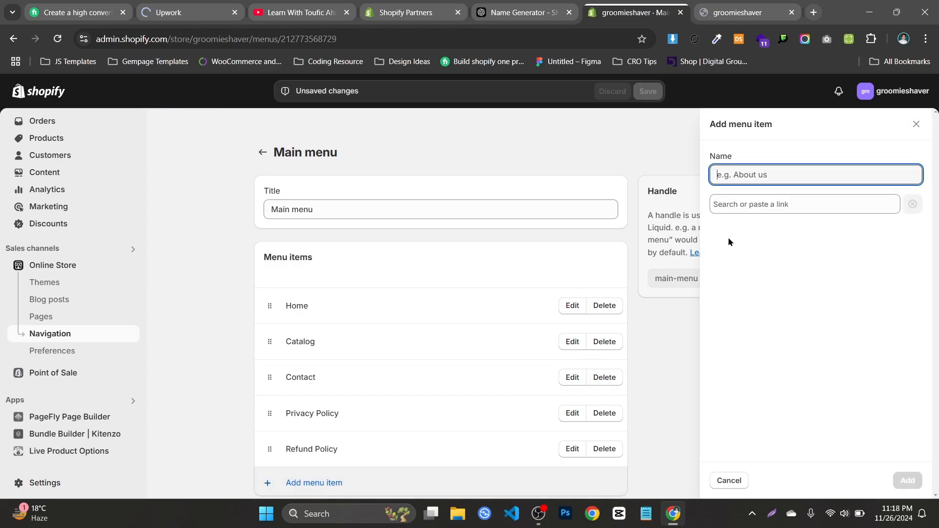
pyautogui.click(764, 204)
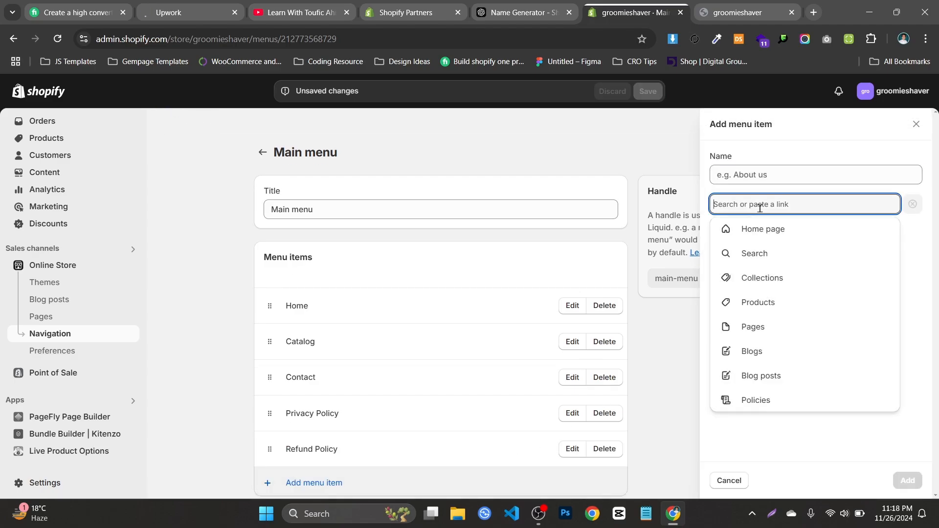
pyautogui.click(756, 399)
pyautogui.click(786, 306)
pyautogui.press('Return')
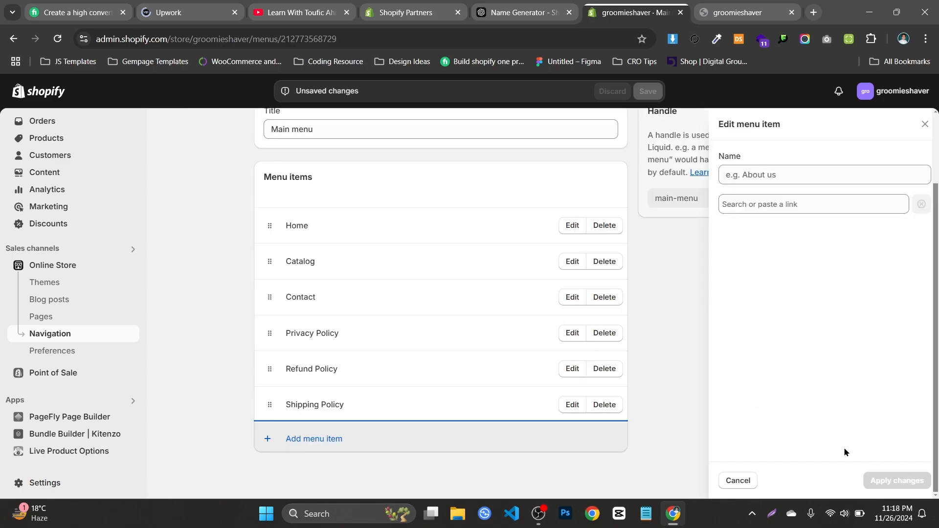
# Add a Terms of Service item linked to that policy to the Main menu and save the menu
pyautogui.click(376, 439)
pyautogui.click(866, 208)
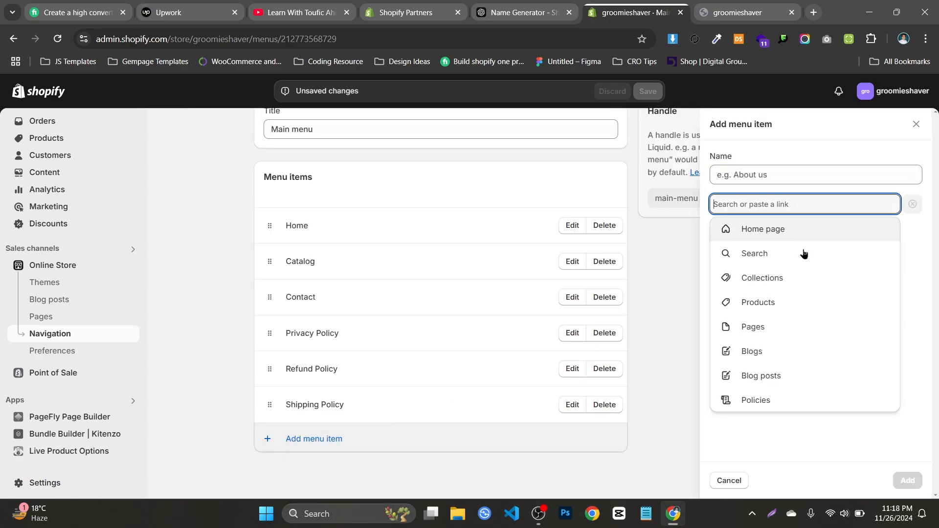
pyautogui.click(782, 399)
pyautogui.click(772, 329)
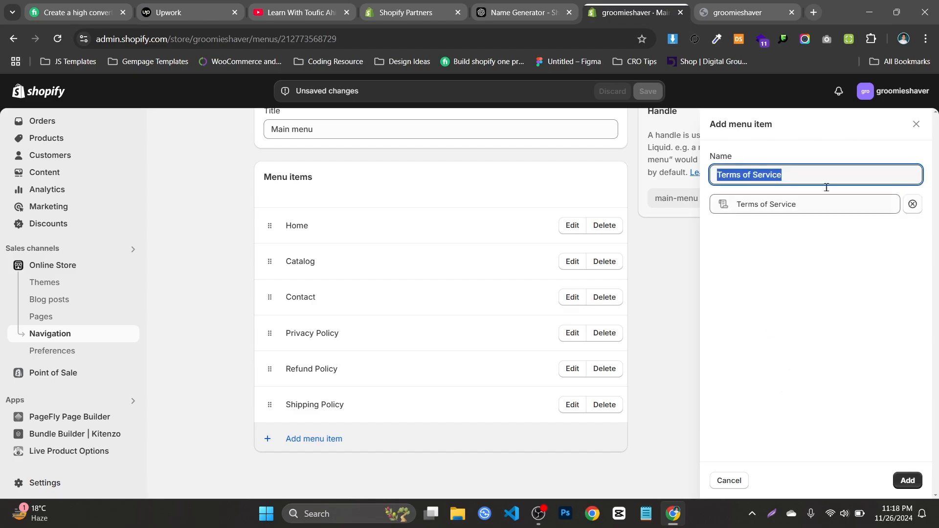
pyautogui.click(909, 481)
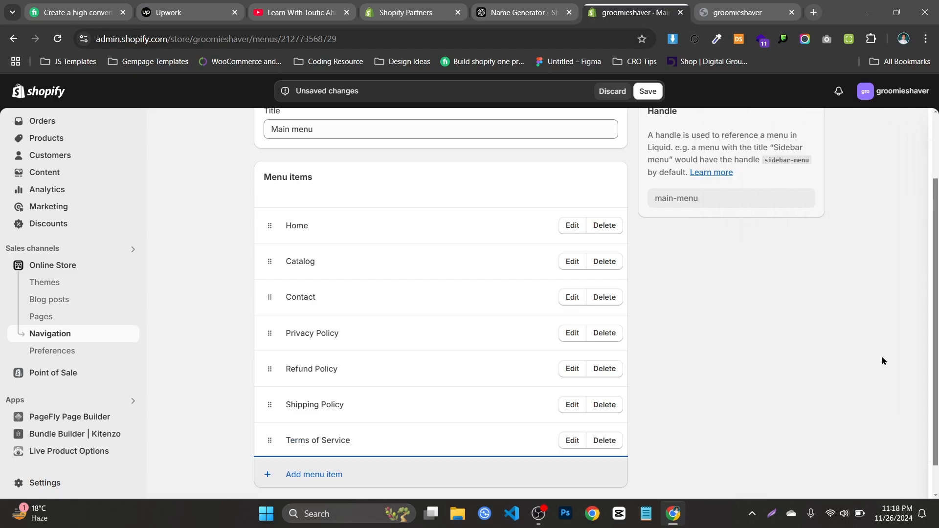
pyautogui.click(656, 92)
# Add a parent menu item named Policies with the placeholder link # to the Main menu
pyautogui.scroll(-3, 474, 224)
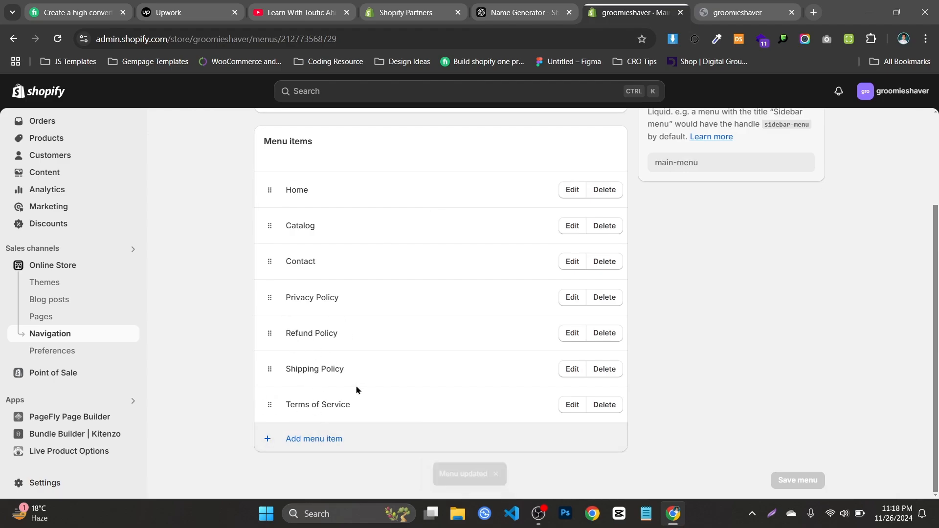
pyautogui.click(289, 440)
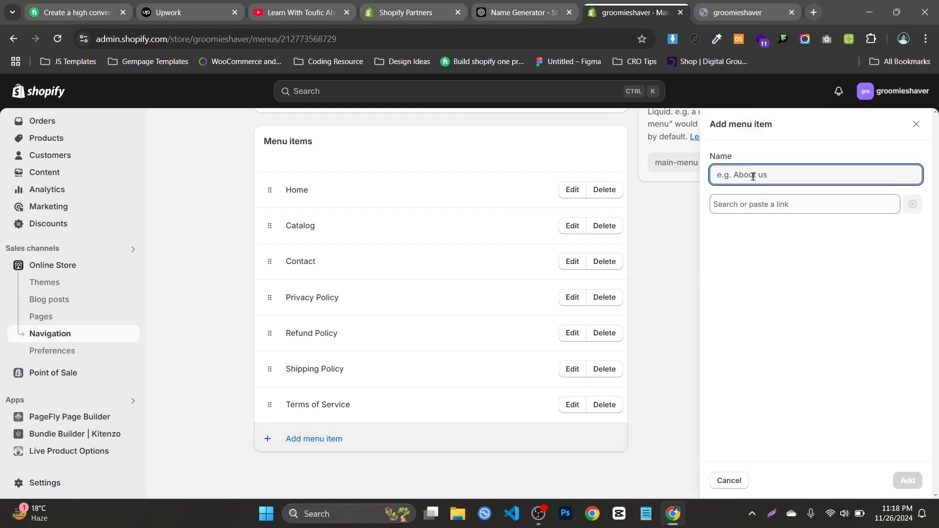
pyautogui.write('Policies')
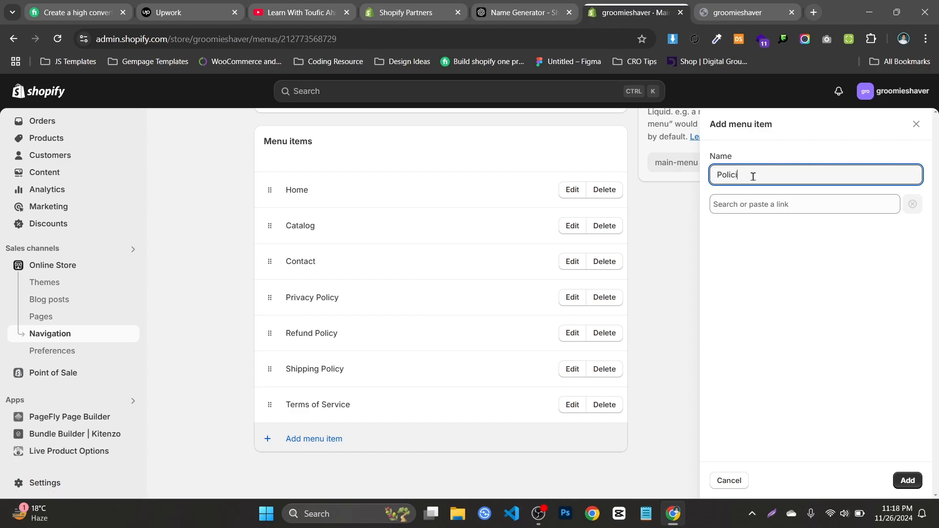
pyautogui.click(744, 209)
pyautogui.write('#')
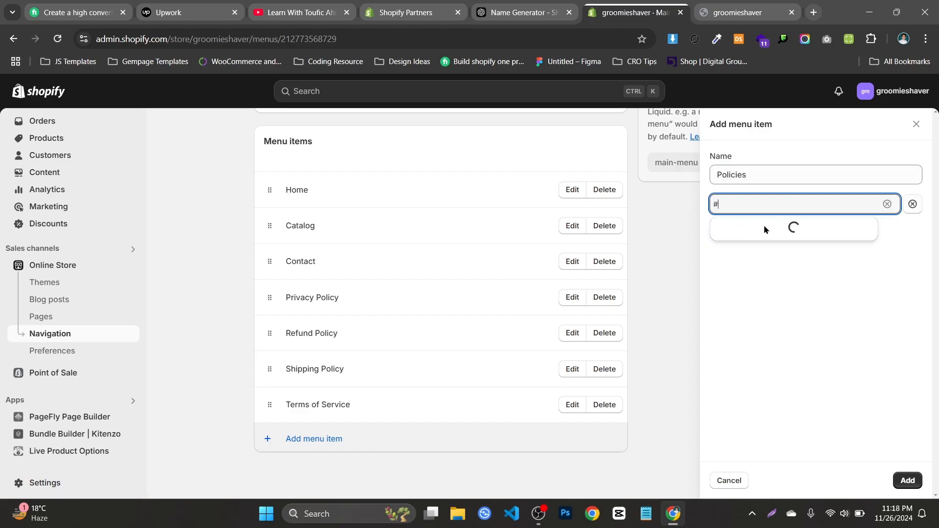
pyautogui.click(760, 230)
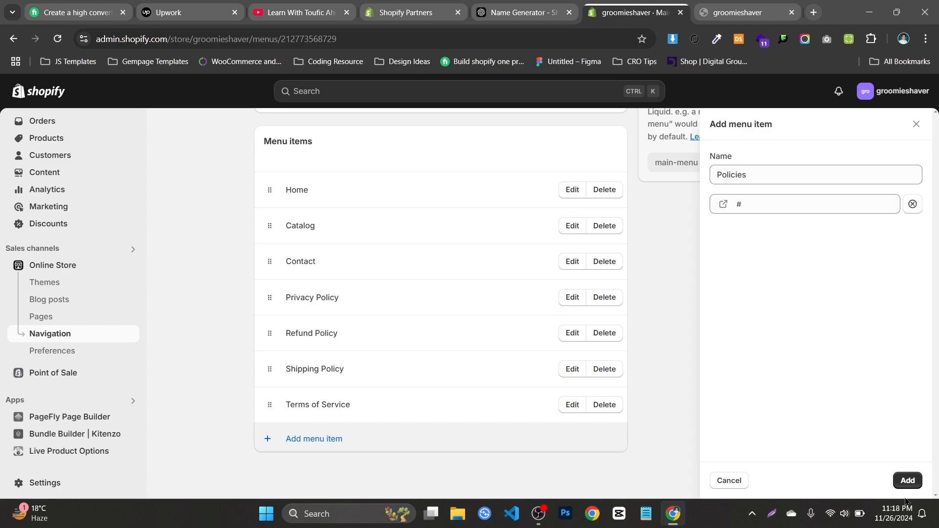
pyautogui.click(908, 481)
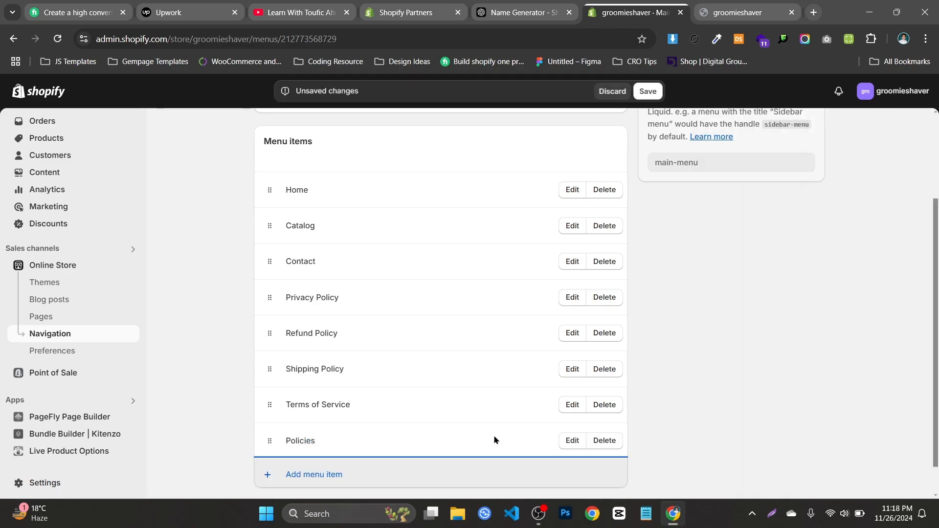
# Move Policies directly below Contact and nest the Privacy, Refund, Shipping Policy and Terms of Service items under it
pyautogui.scroll(-1, 313, 392)
pyautogui.moveTo(268, 407); pyautogui.dragTo(271, 297)
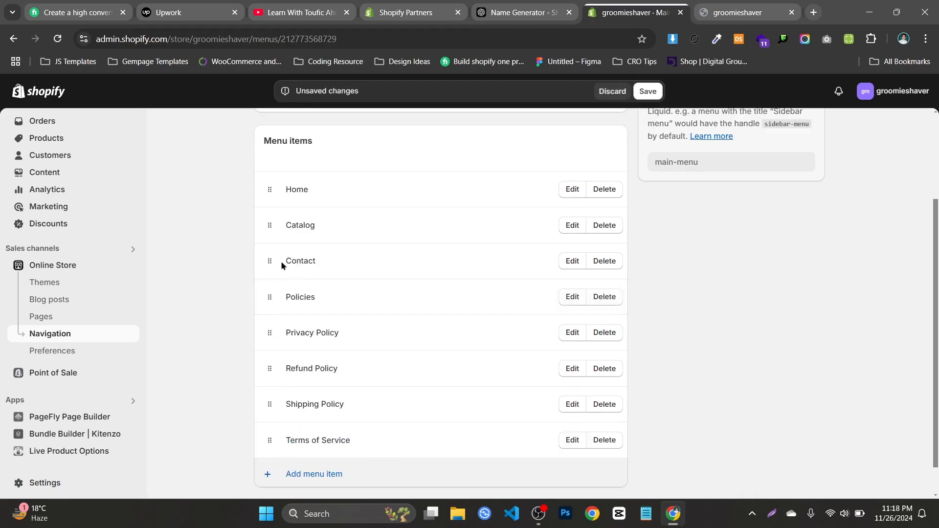
pyautogui.moveTo(269, 333); pyautogui.dragTo(305, 342)
pyautogui.moveTo(270, 399); pyautogui.dragTo(269, 362)
pyautogui.moveTo(271, 442); pyautogui.dragTo(288, 404)
pyautogui.moveTo(270, 471); pyautogui.dragTo(294, 422)
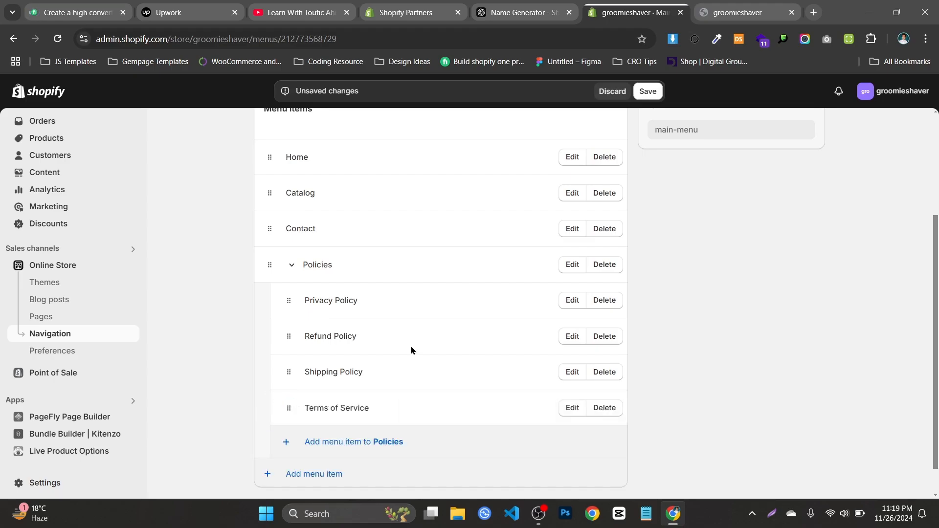
# Collapse and re-expand the Policies item to check its nested entries, and save the Main menu
pyautogui.click(288, 269)
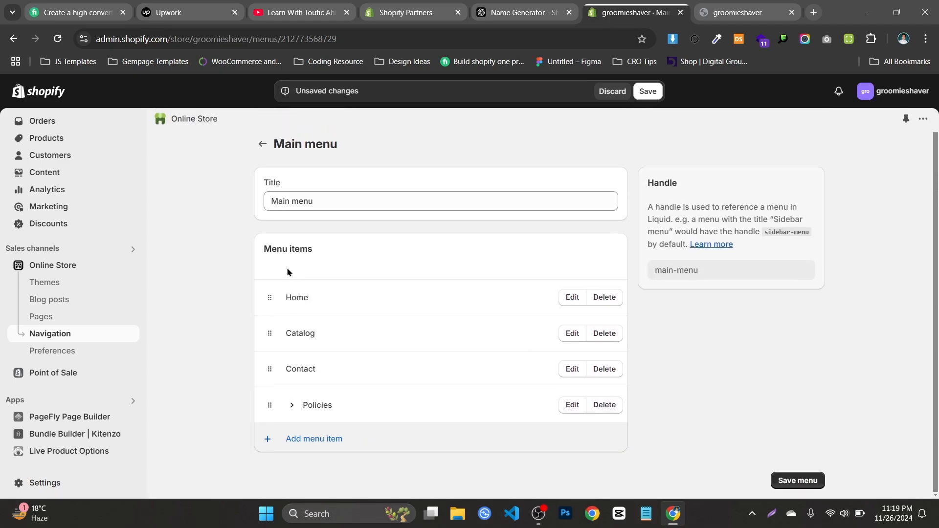
pyautogui.click(292, 405)
pyautogui.scroll(-3, 367, 337)
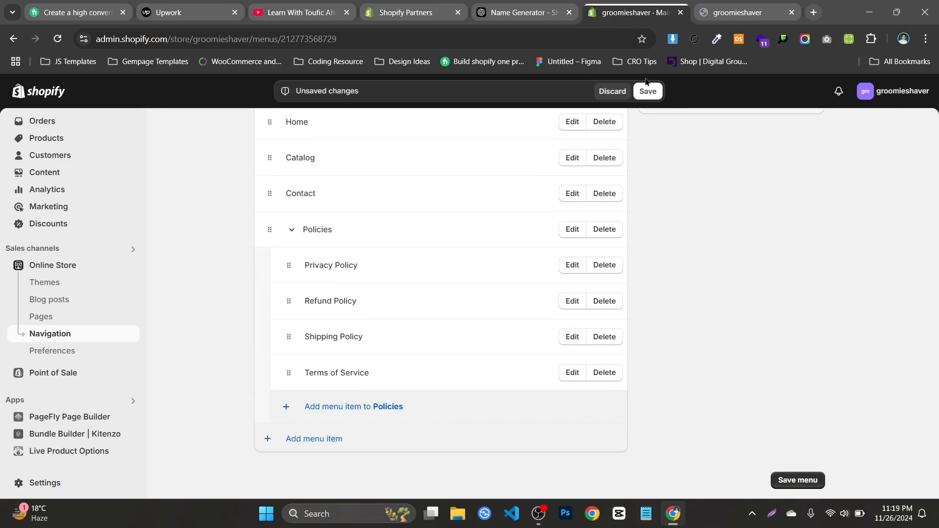
pyautogui.click(647, 92)
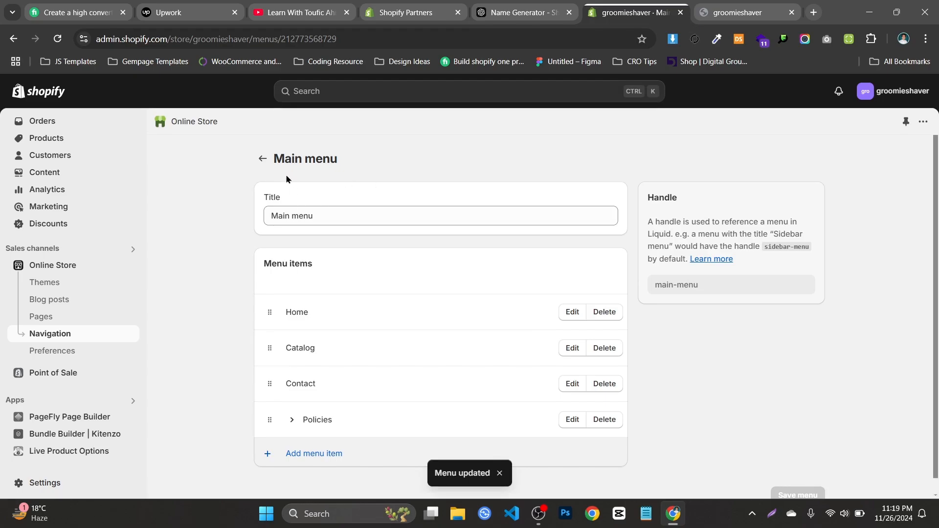
# Return to the navigation overview and open the help article about creating nested menus in its own browser tab
pyautogui.click(262, 158)
pyautogui.scroll(-1, 658, 273)
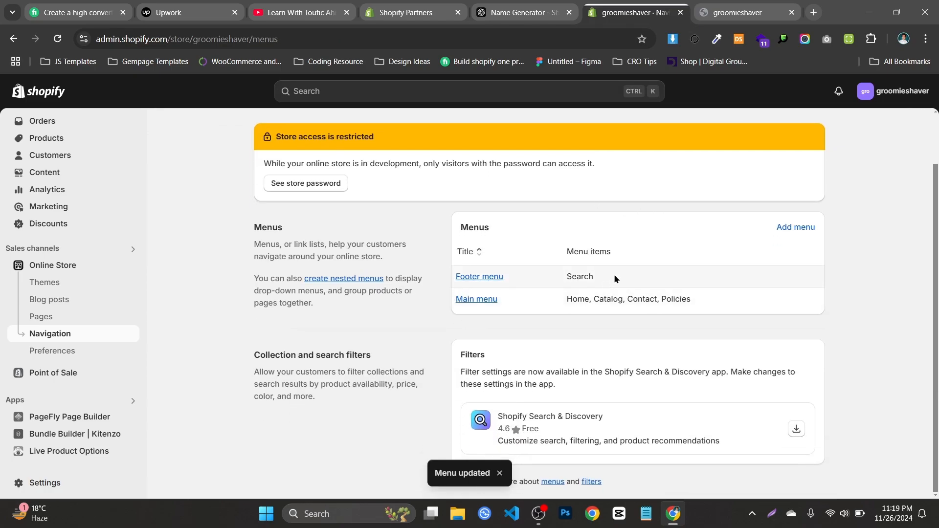
pyautogui.click(354, 280)
pyautogui.click(565, 8)
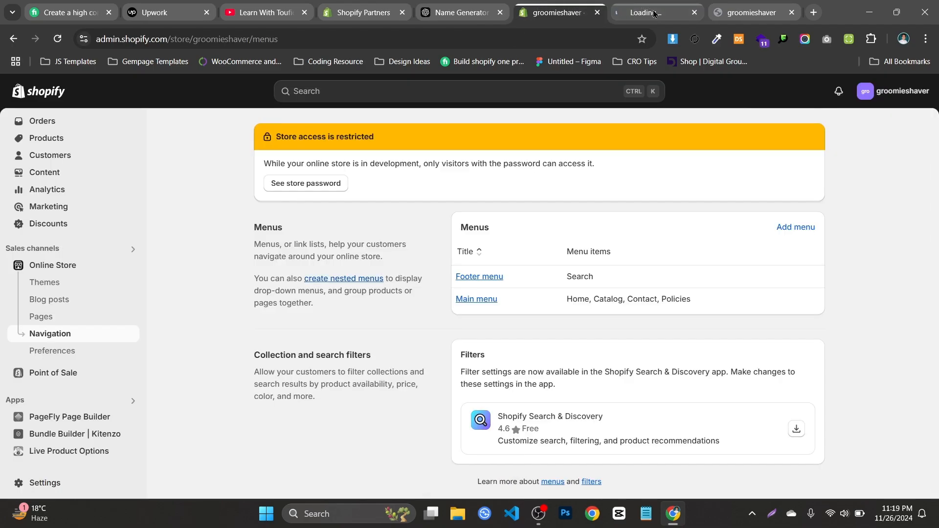
pyautogui.click(479, 300)
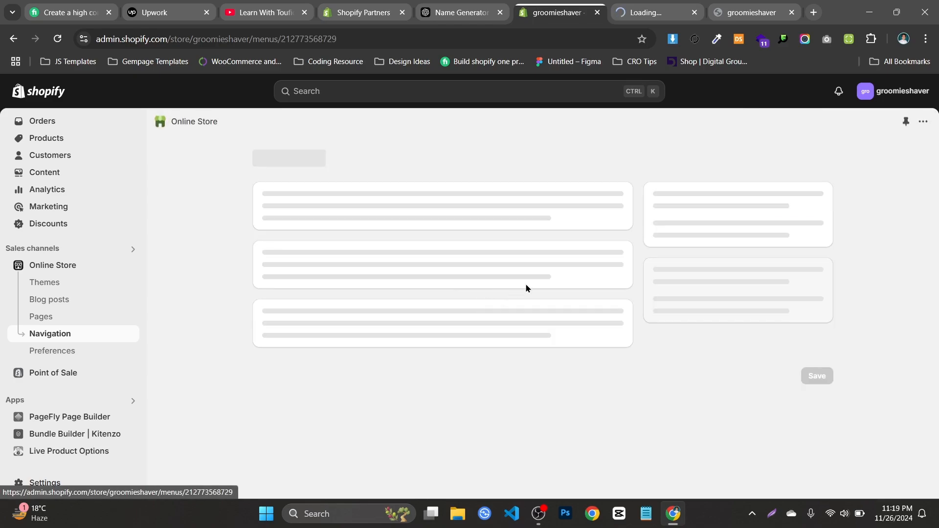
pyautogui.click(923, 121)
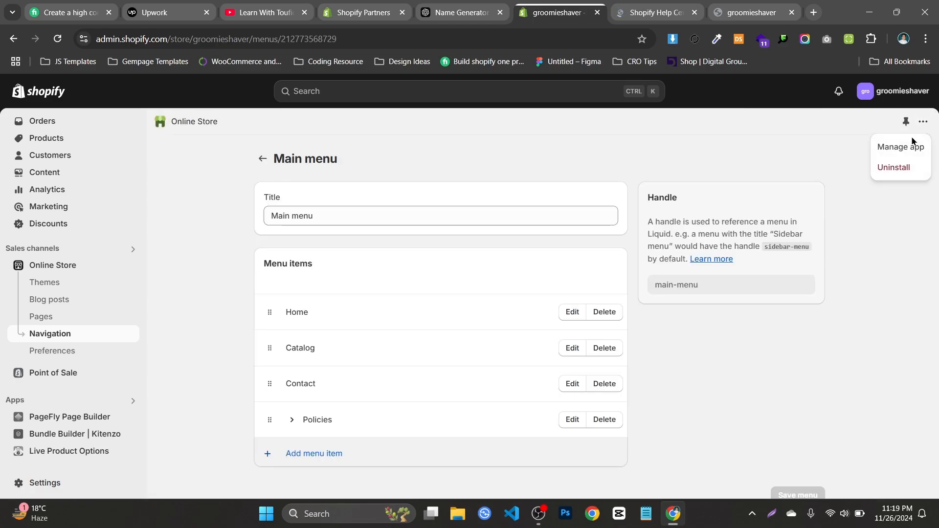
pyautogui.click(655, 13)
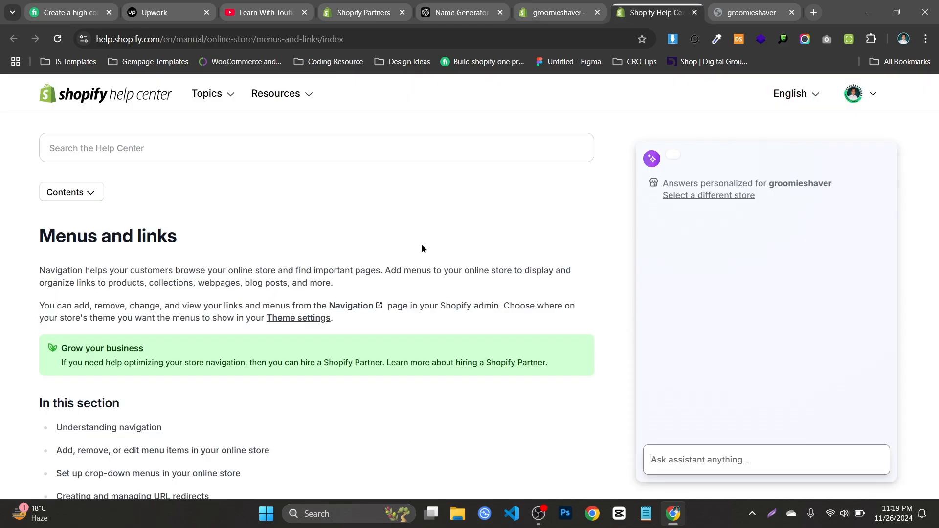
# Read the Menus and links help article, including its introduction and the list of topics in the section
pyautogui.scroll(-4, 423, 249)
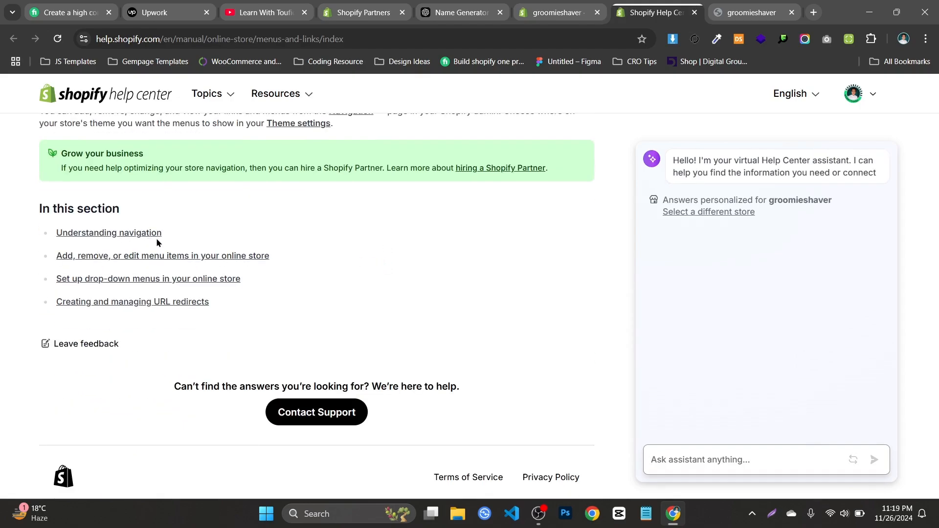
pyautogui.scroll(4, 299, 455)
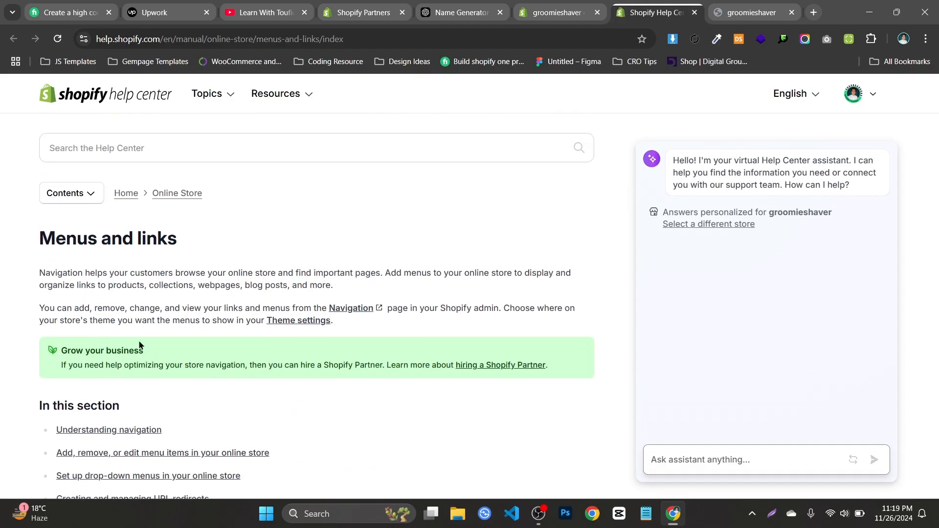
pyautogui.moveTo(34, 285); pyautogui.dragTo(396, 292)
pyautogui.click(419, 285)
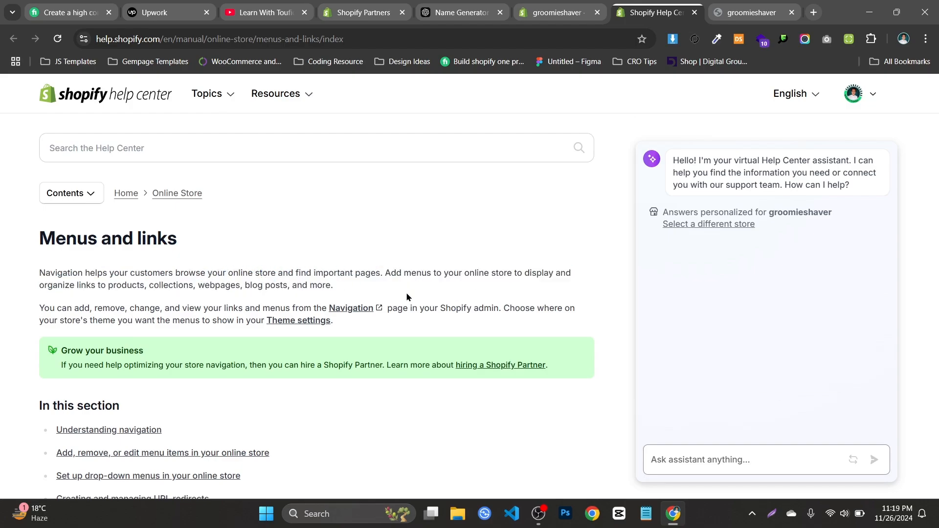
pyautogui.moveTo(26, 314); pyautogui.dragTo(233, 304)
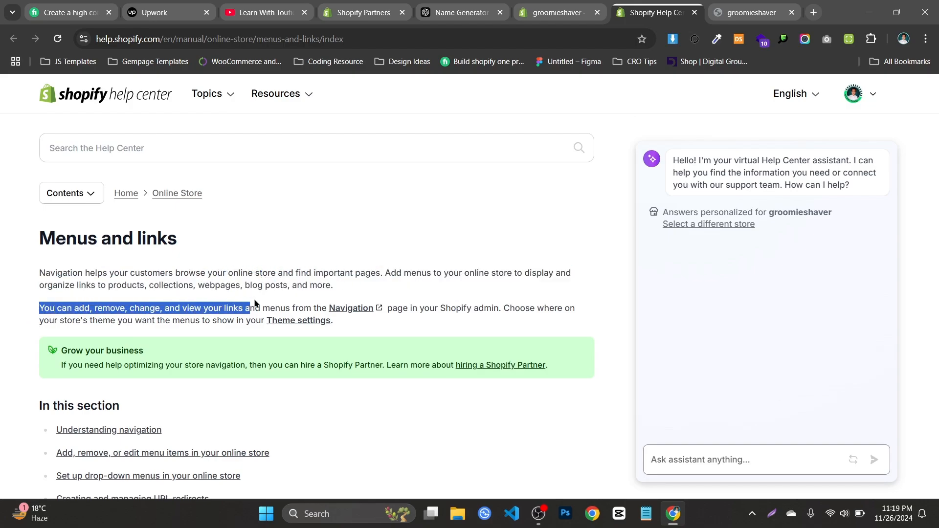
pyautogui.click(300, 283)
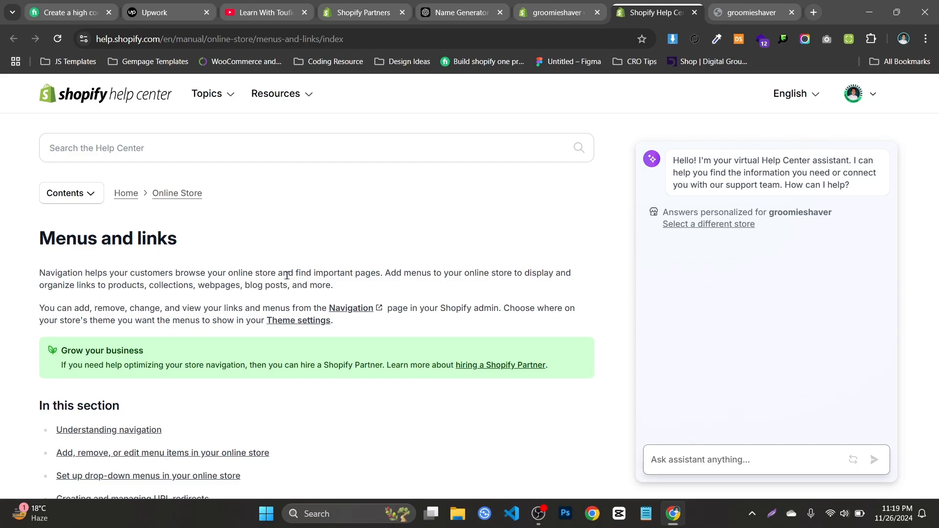
pyautogui.scroll(-1, 156, 306)
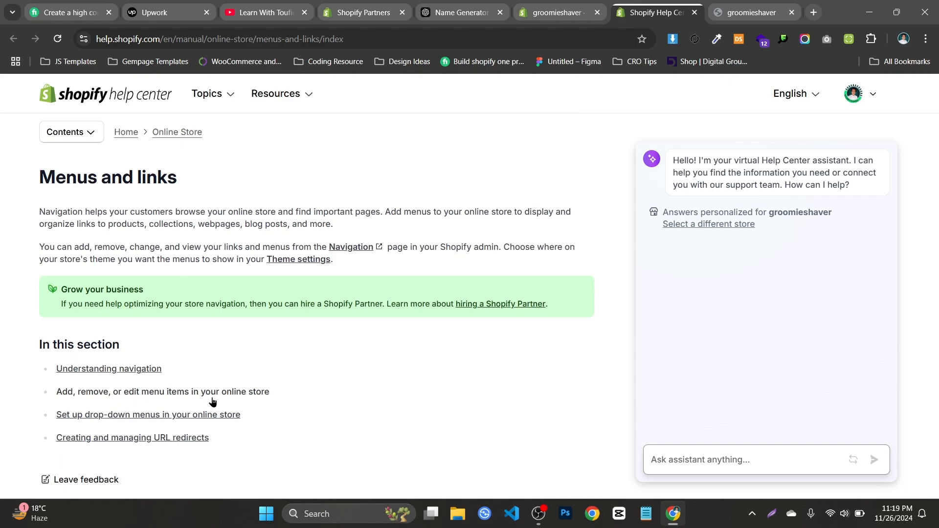
pyautogui.scroll(-2, 142, 446)
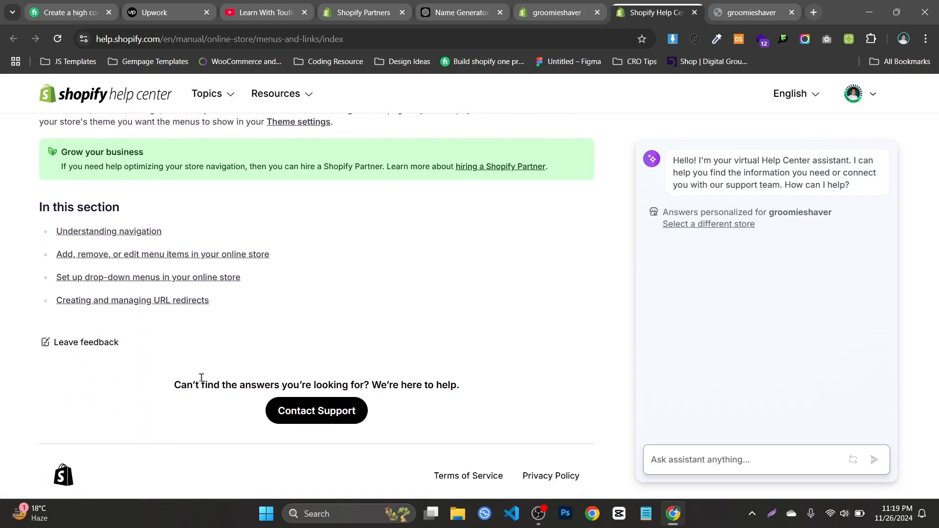
pyautogui.scroll(3, 293, 313)
pyautogui.moveTo(538, 272); pyautogui.dragTo(573, 349)
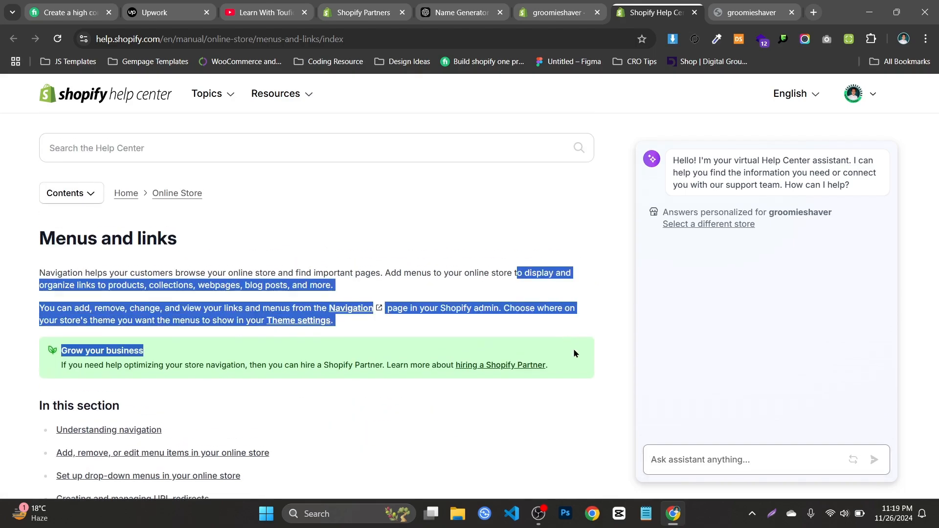
pyautogui.click(465, 310)
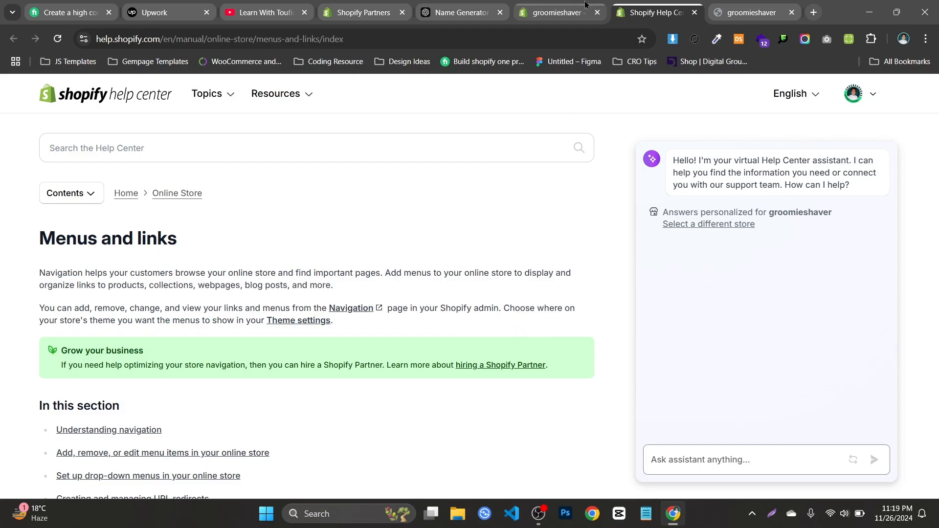
# Switch back to the store admin, return to the navigation overview and open the Footer menu
pyautogui.click(558, 6)
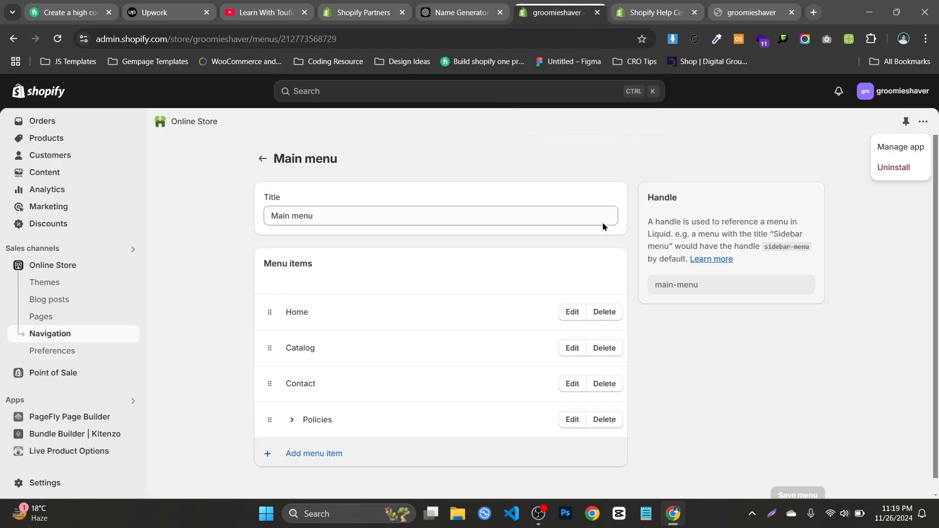
pyautogui.click(263, 159)
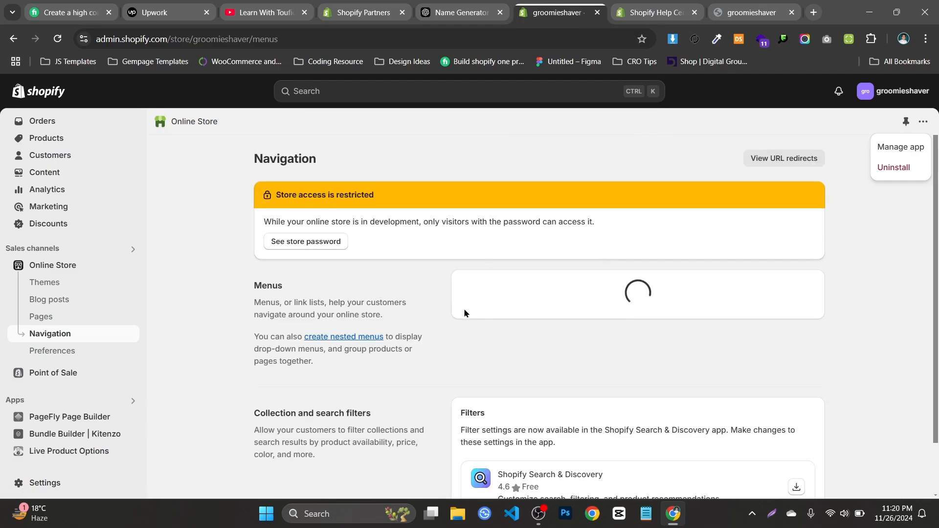
pyautogui.scroll(-2, 520, 306)
pyautogui.click(486, 280)
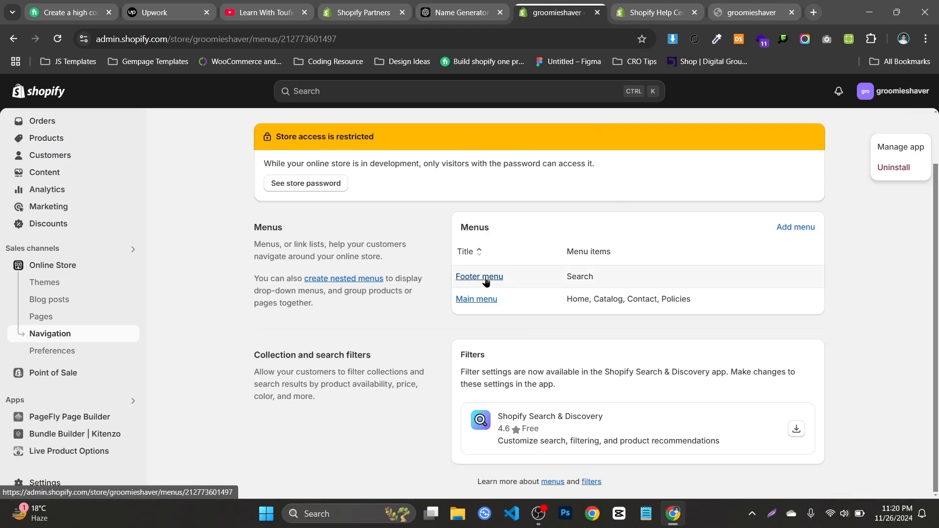
# Add a Privacy Policy item to the Footer menu, linked to the store's Privacy Policy
pyautogui.click(381, 349)
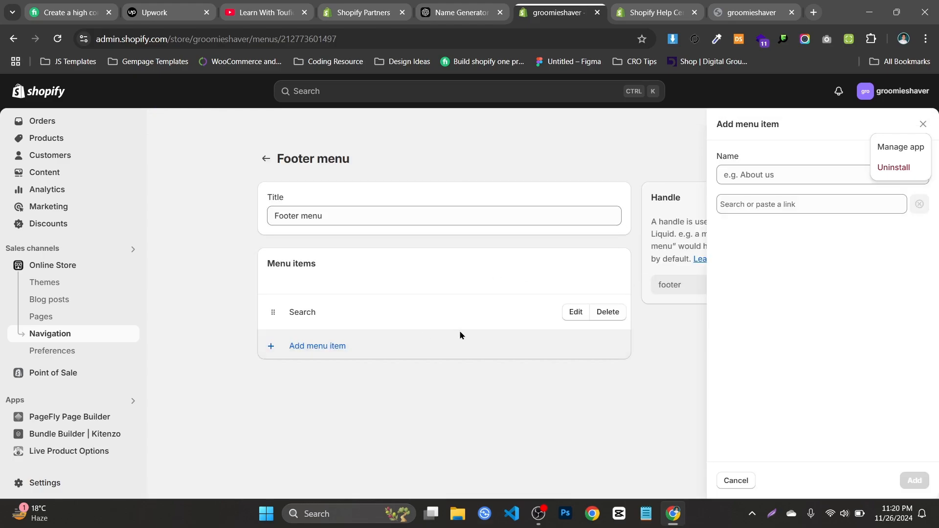
pyautogui.click(815, 203)
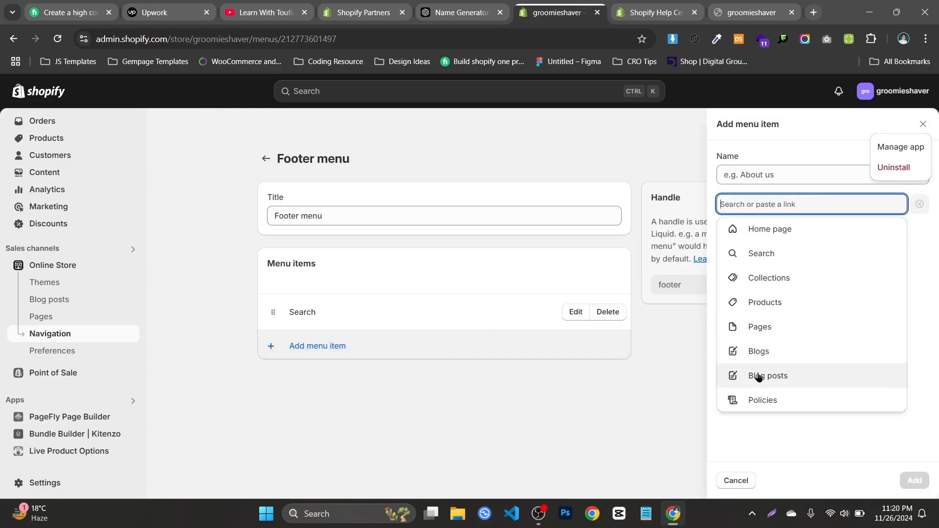
pyautogui.click(760, 398)
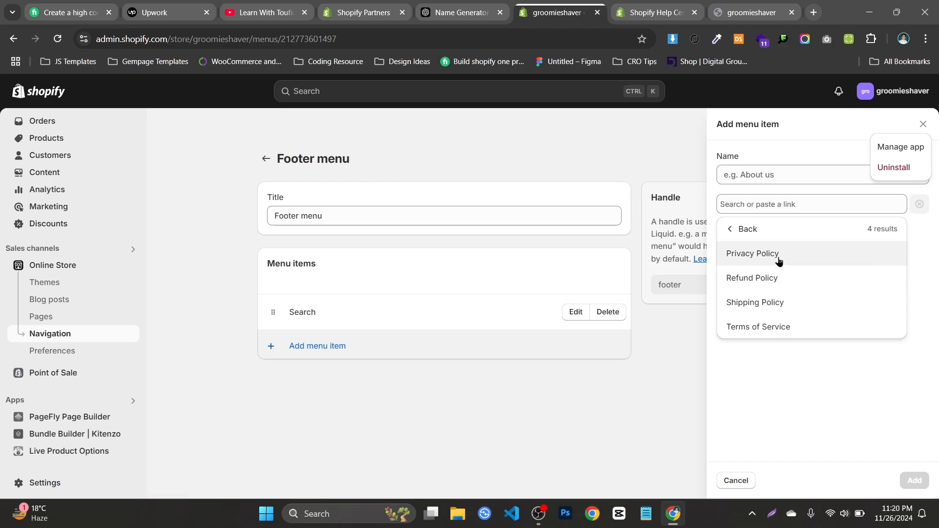
pyautogui.click(782, 264)
pyautogui.click(914, 481)
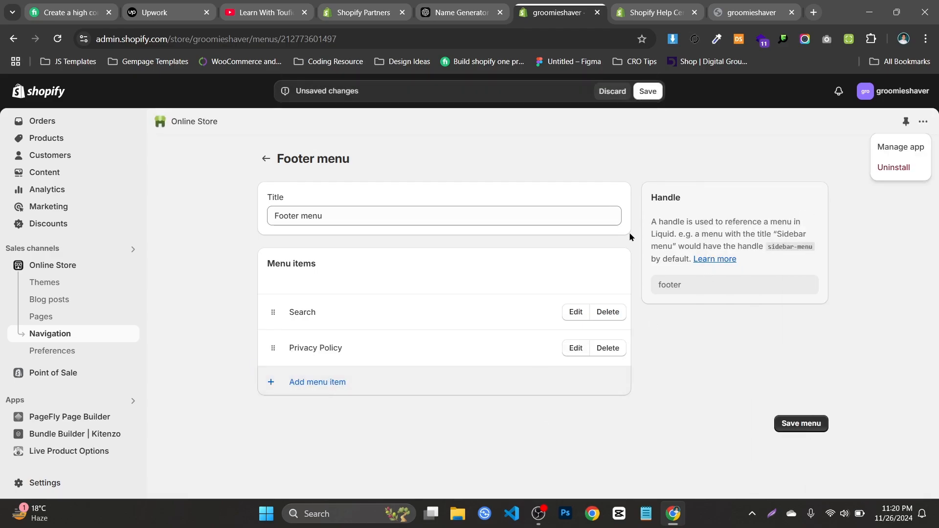
# Add a Shipping Policy item linked to the store's Shipping Policy, and save the Footer menu
pyautogui.click(499, 377)
pyautogui.click(790, 201)
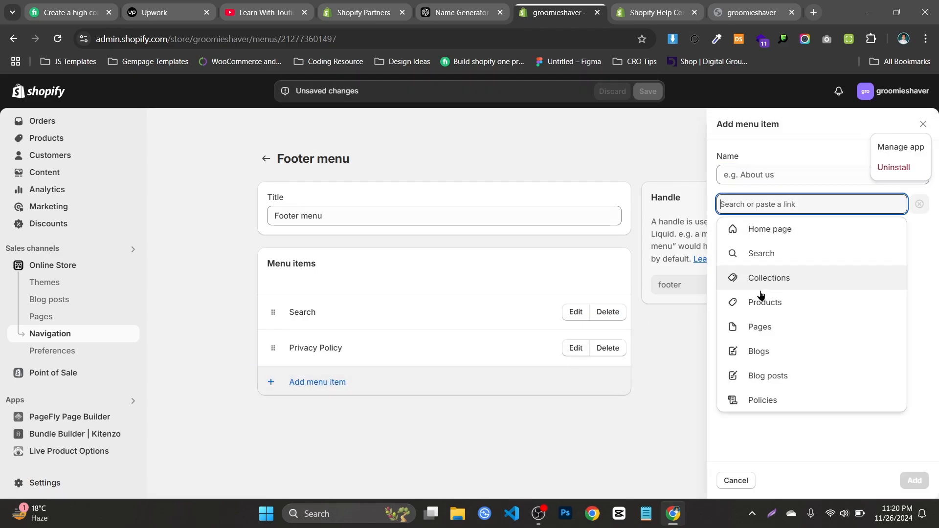
pyautogui.click(772, 399)
pyautogui.click(773, 300)
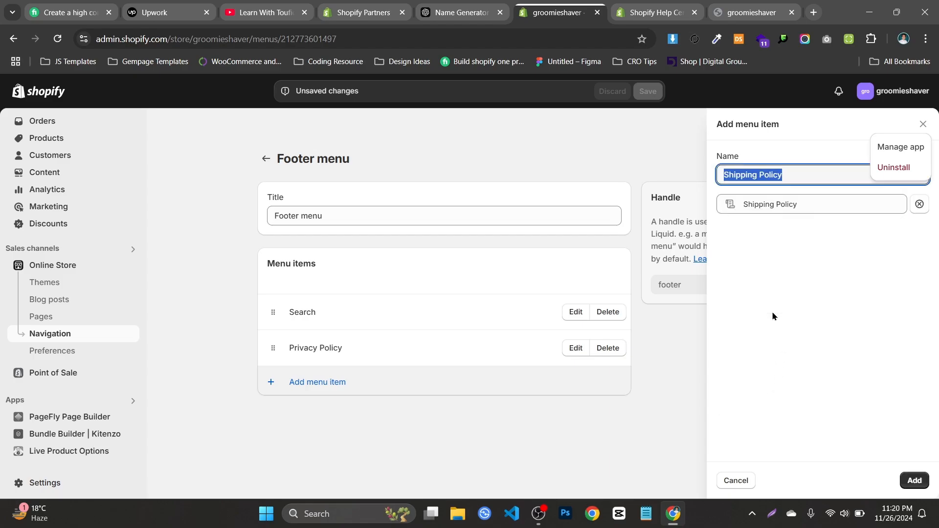
pyautogui.click(914, 480)
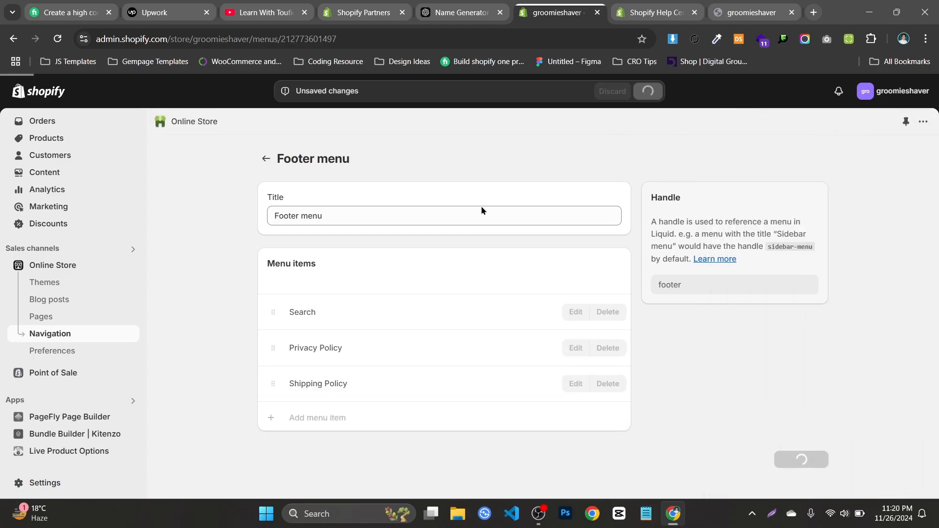
# Open the current Dawn theme for customization and show its Header section settings
pyautogui.click(49, 283)
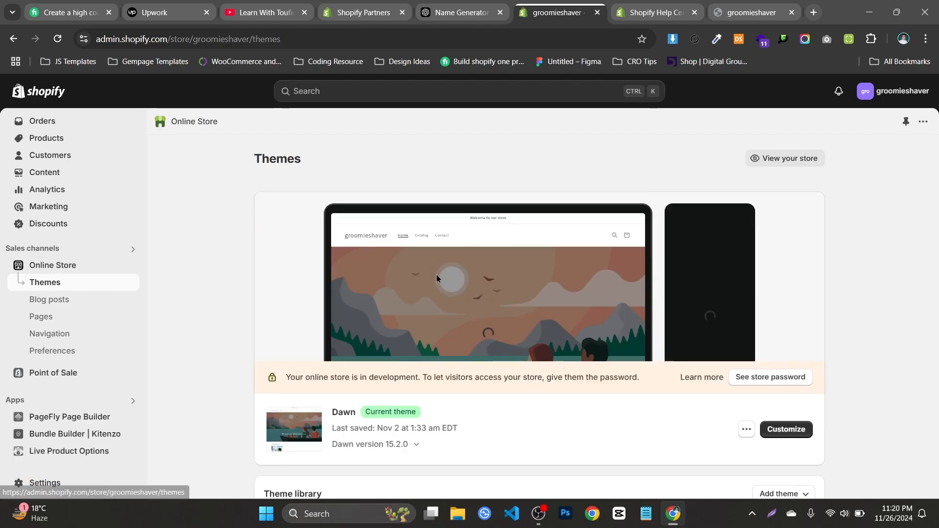
pyautogui.scroll(-7, 680, 427)
pyautogui.scroll(6, 610, 351)
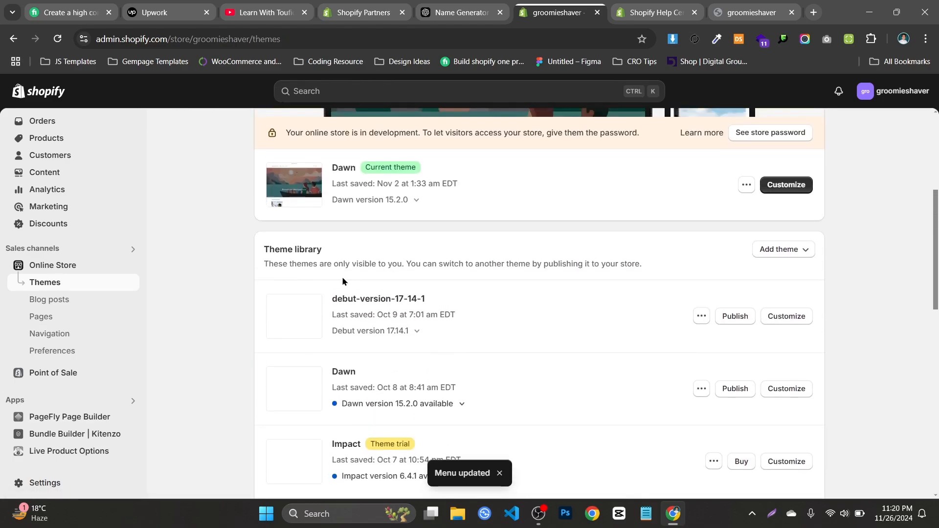
pyautogui.click(810, 371)
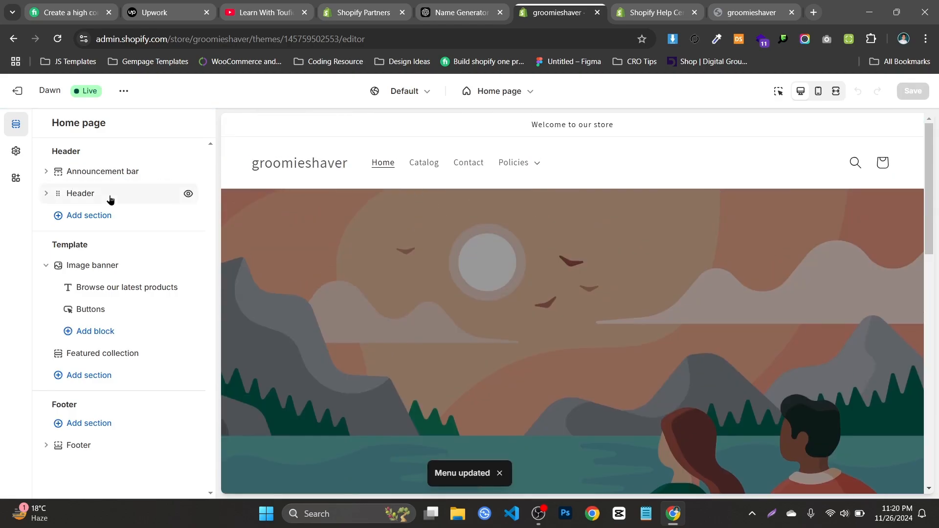
pyautogui.click(117, 197)
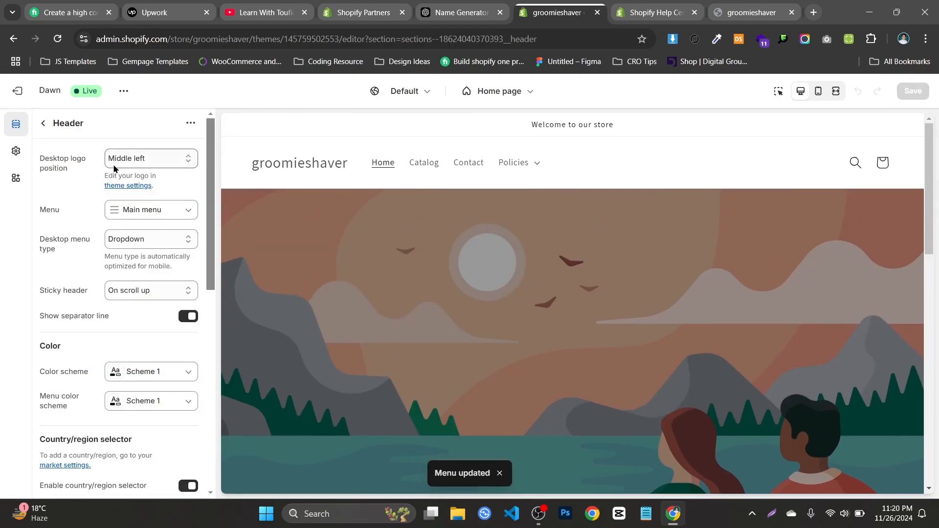
# Look through the Header settings and replace the header's menu with Customer account main menu
pyautogui.scroll(-9, 132, 215)
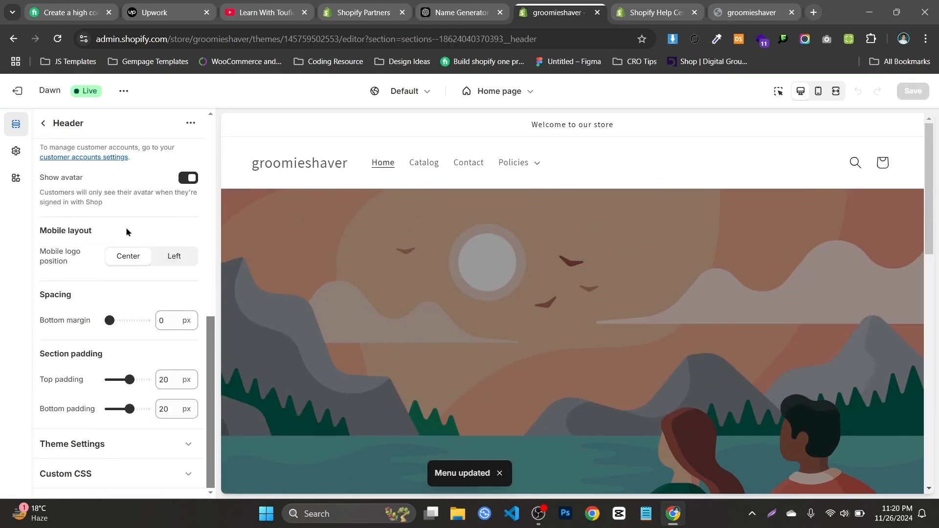
pyautogui.scroll(10, 125, 226)
pyautogui.scroll(1, 126, 232)
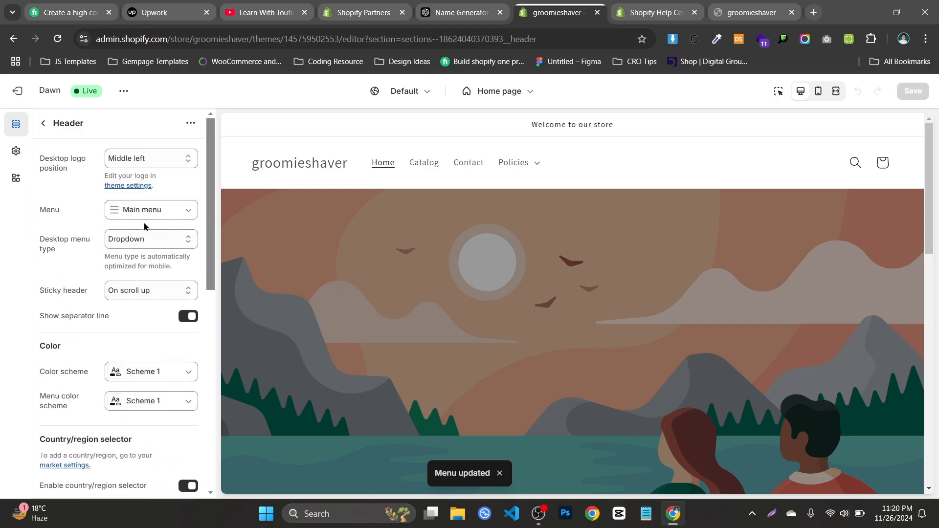
pyautogui.click(156, 210)
pyautogui.click(146, 237)
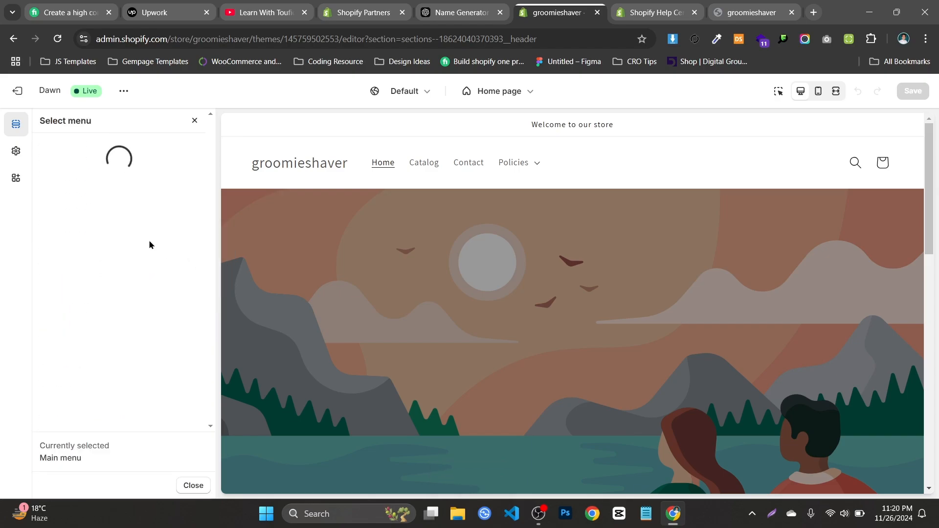
pyautogui.click(106, 217)
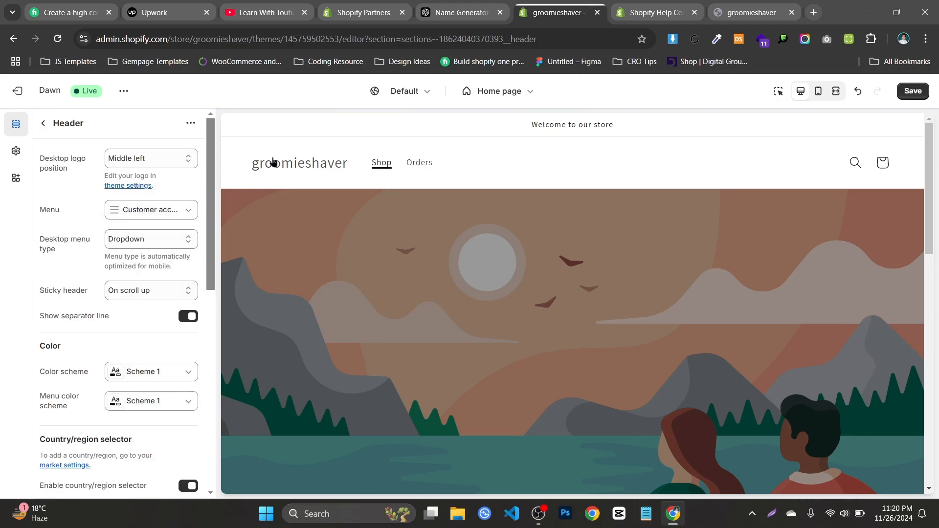
# Set the header's menu to Footer menu, and switch it back to Customer account main menu
pyautogui.click(128, 214)
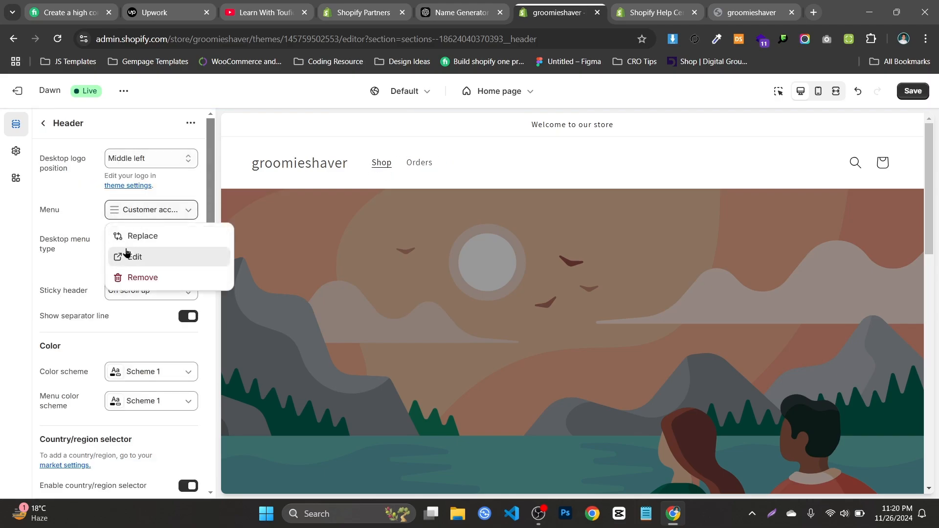
pyautogui.click(137, 236)
pyautogui.click(84, 254)
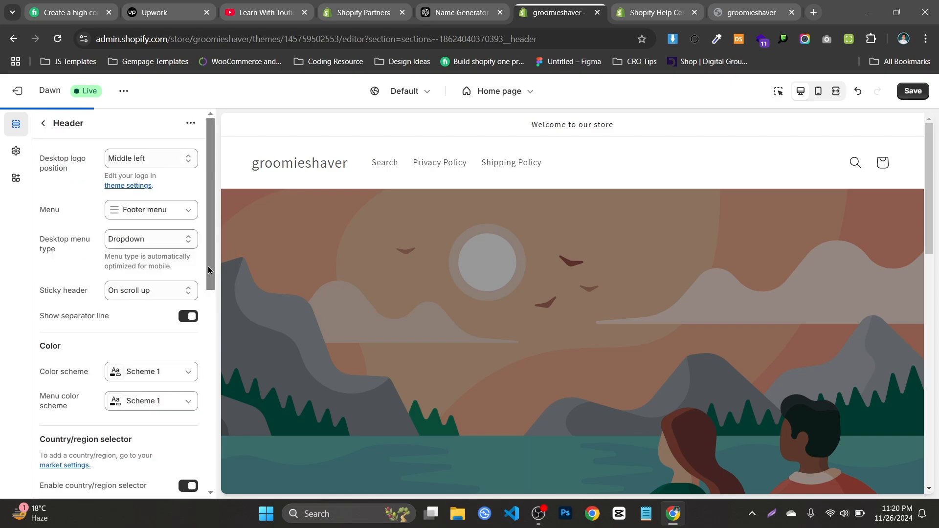
pyautogui.click(112, 213)
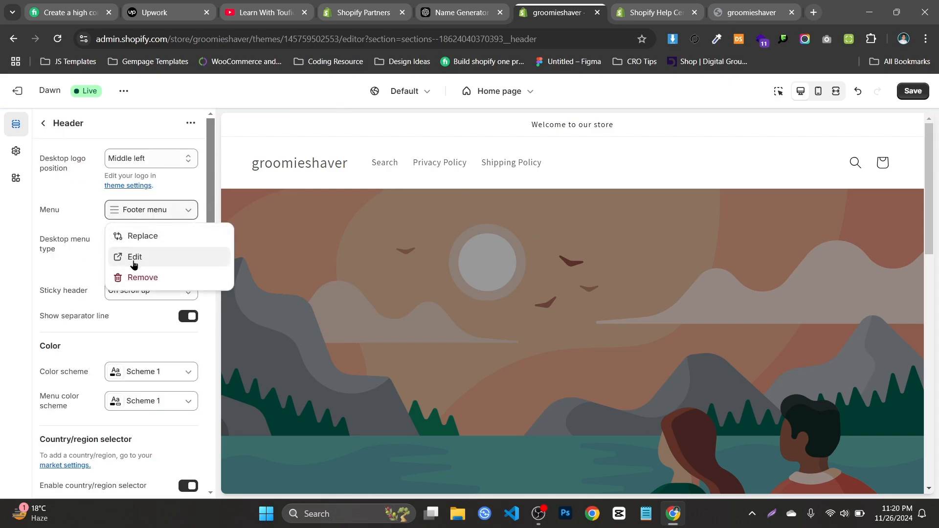
pyautogui.click(138, 236)
pyautogui.click(129, 223)
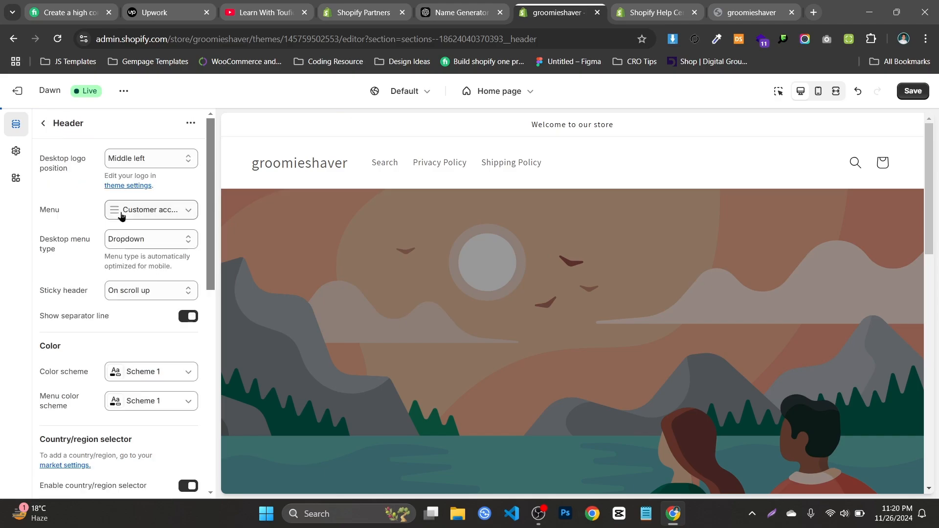
# Open the header's assigned menu for editing in its own browser tab and close that tab
pyautogui.click(149, 214)
pyautogui.click(154, 253)
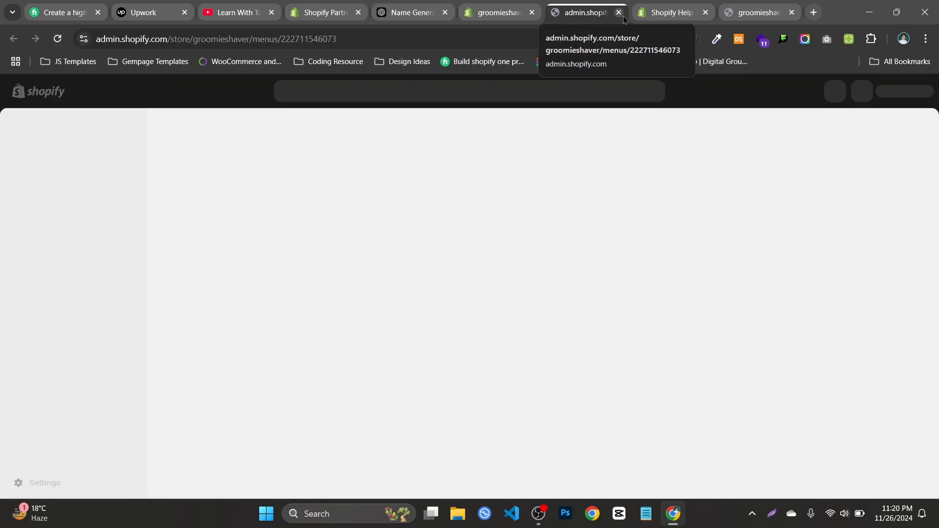
pyautogui.click(619, 12)
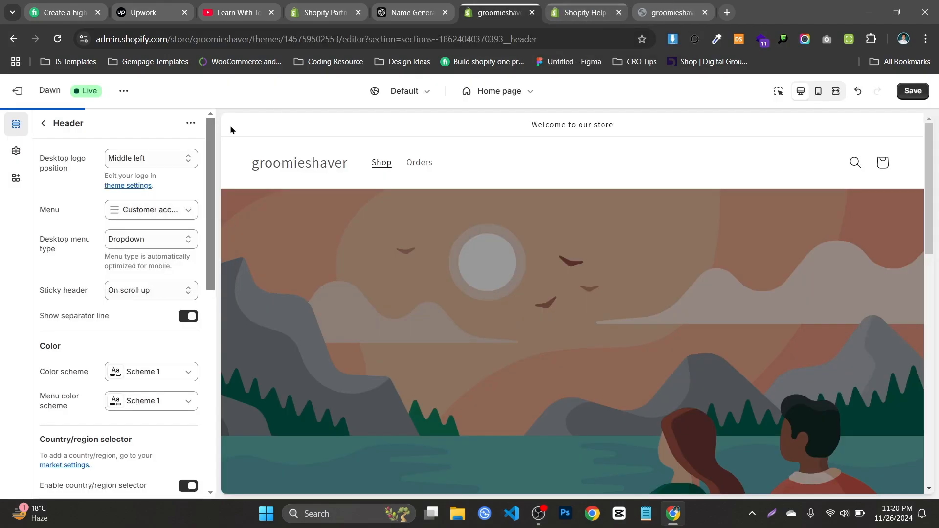
# Try the Mega menu and Drawer desktop menu types for the header, and return to Mega menu
pyautogui.click(141, 242)
pyautogui.click(142, 271)
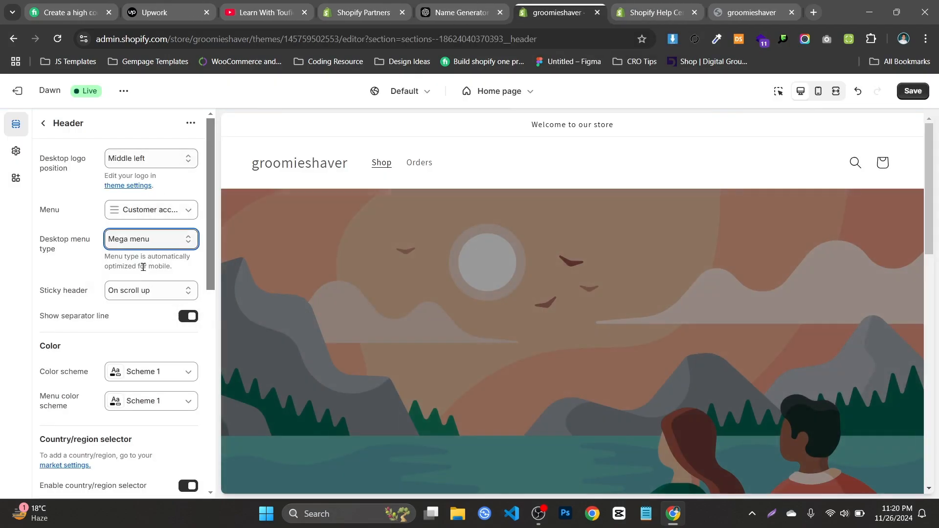
pyautogui.click(149, 243)
pyautogui.click(142, 287)
pyautogui.click(146, 245)
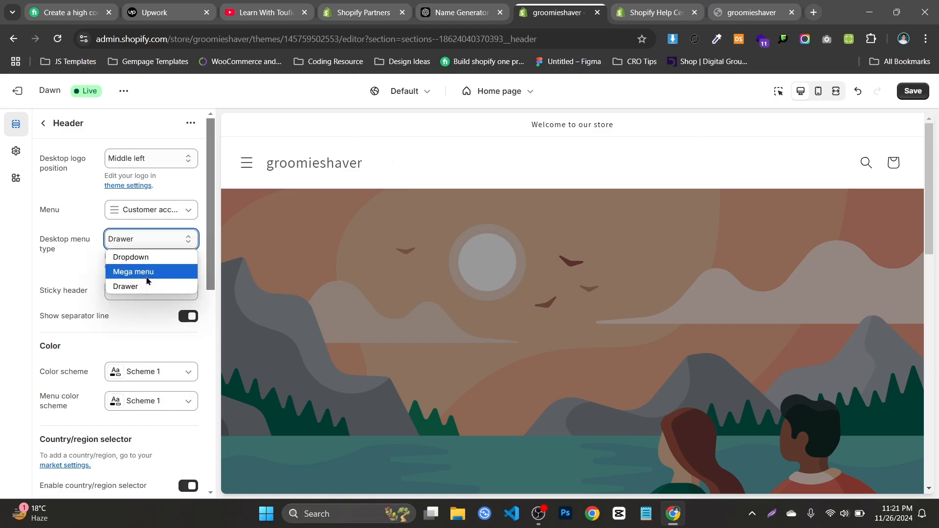
pyautogui.click(148, 271)
# Set the header's menu to Main menu, and expand and collapse Policies in the preview to check its nested links
pyautogui.click(140, 219)
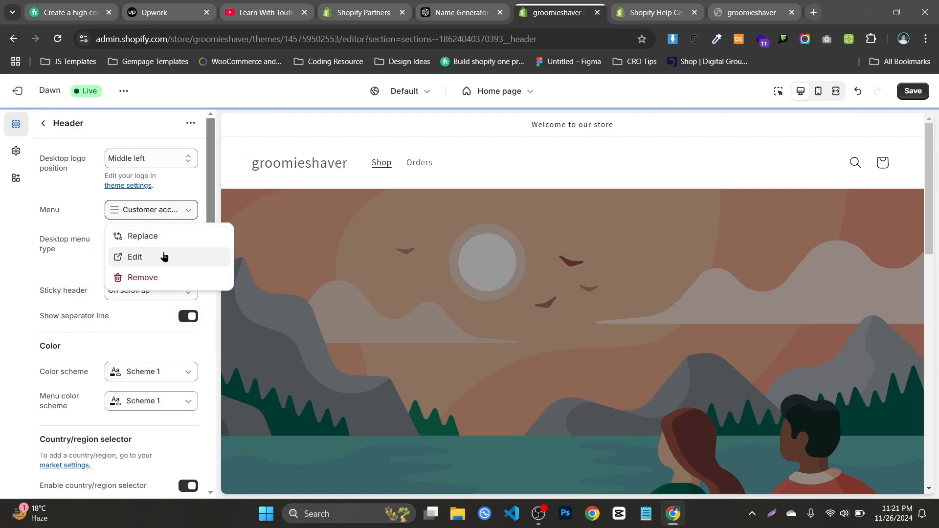
pyautogui.click(160, 239)
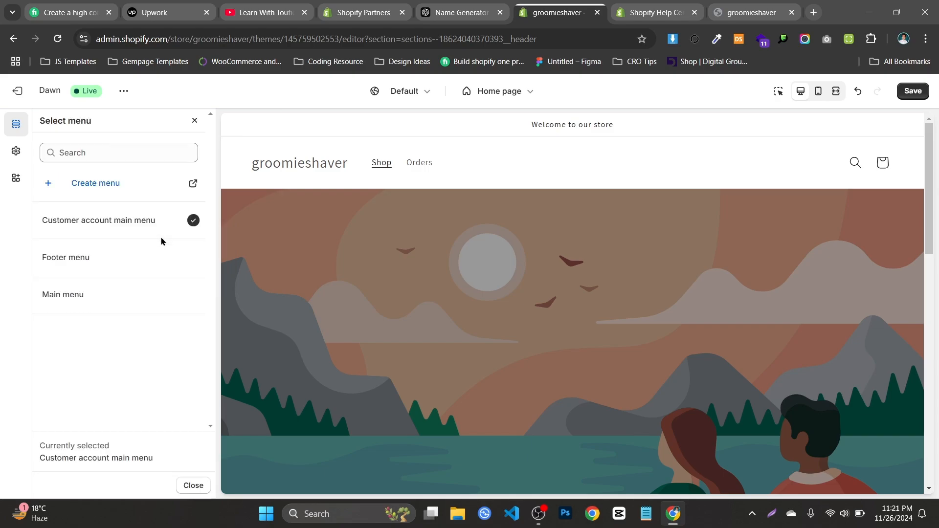
pyautogui.click(77, 297)
pyautogui.click(513, 163)
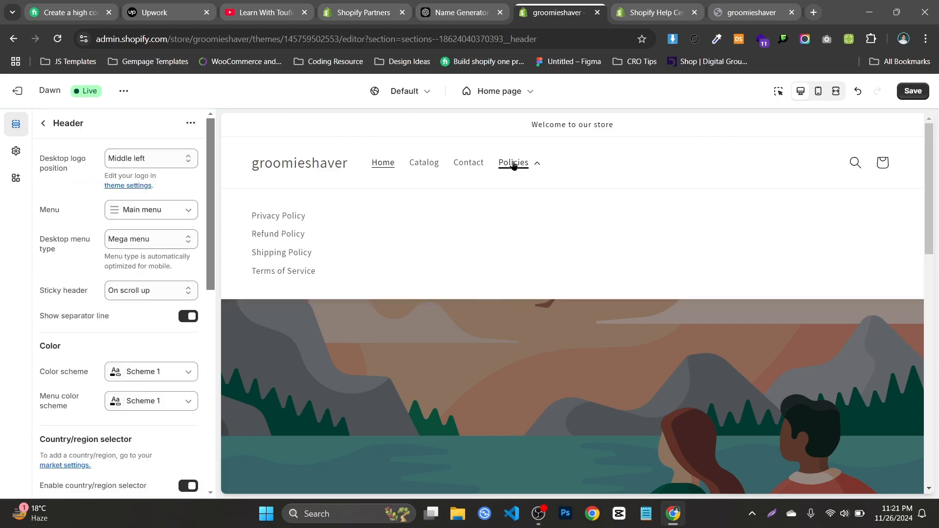
pyautogui.click(534, 164)
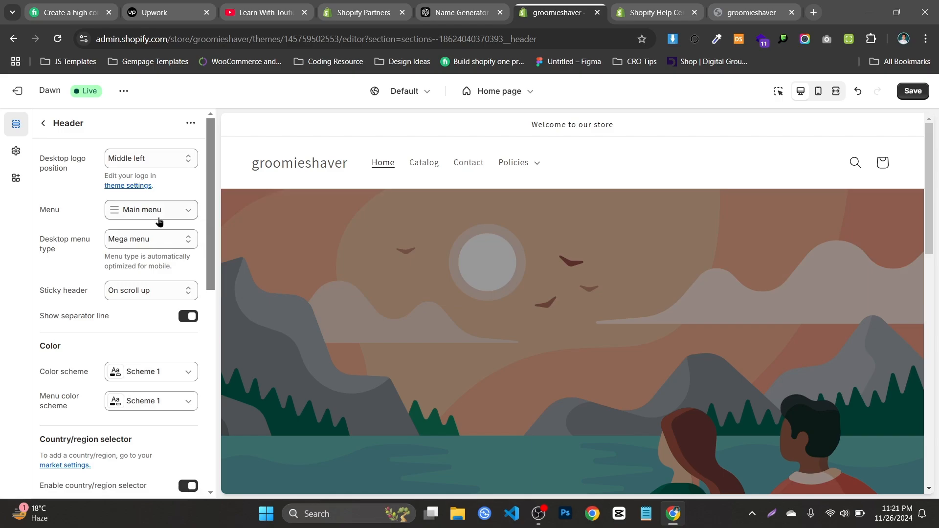
# Set the desktop menu type to Dropdown, check the Policies submenu in the preview, and return to the home page section list
pyautogui.click(162, 239)
pyautogui.click(163, 252)
pyautogui.click(511, 163)
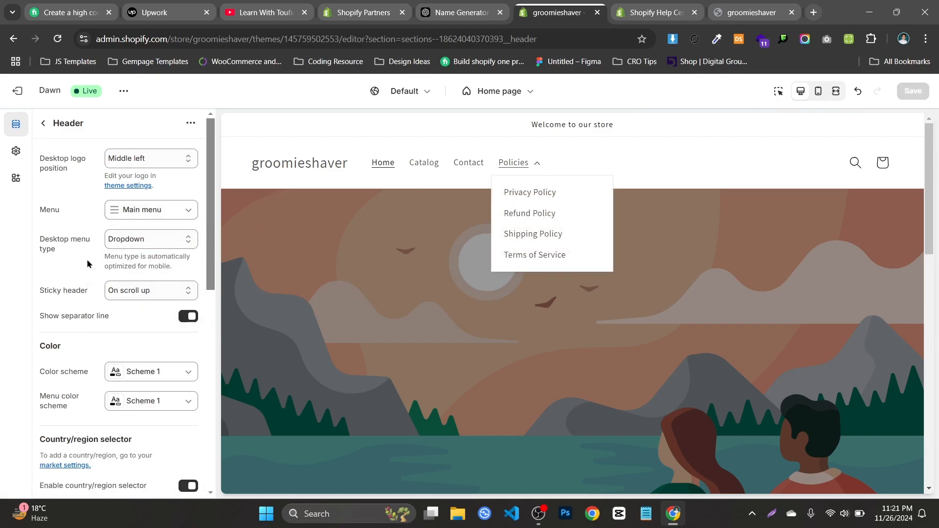
pyautogui.click(43, 123)
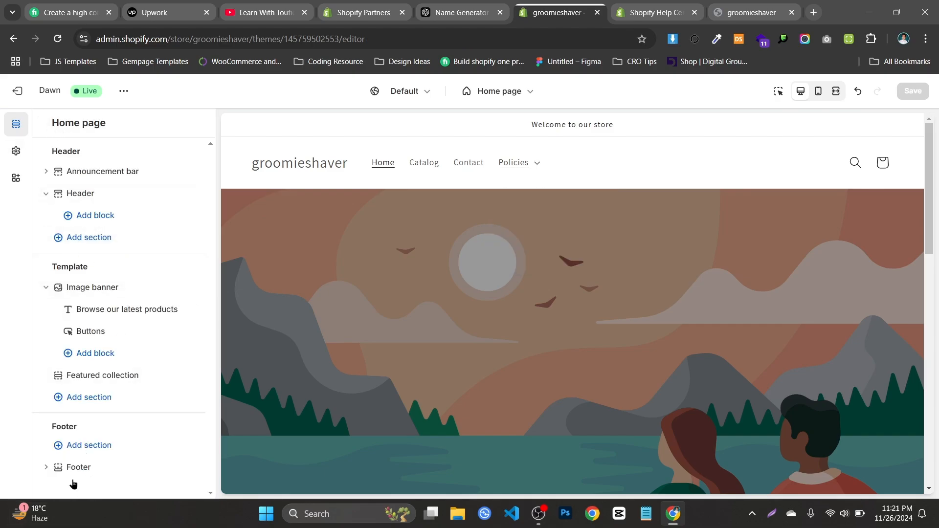
# Expand the Footer section and add a Menu block to it
pyautogui.click(44, 479)
pyautogui.click(45, 471)
pyautogui.click(44, 472)
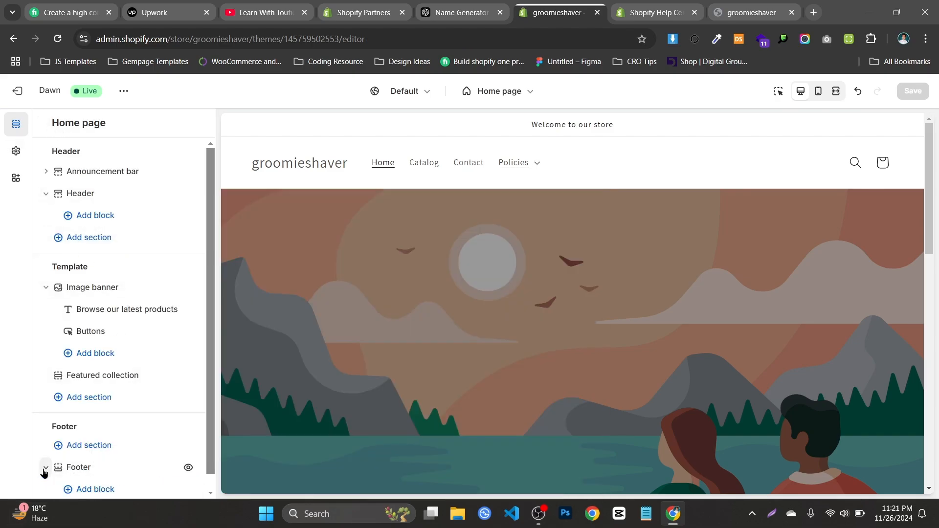
pyautogui.click(44, 471)
pyautogui.click(45, 472)
pyautogui.scroll(-1, 84, 474)
pyautogui.click(85, 478)
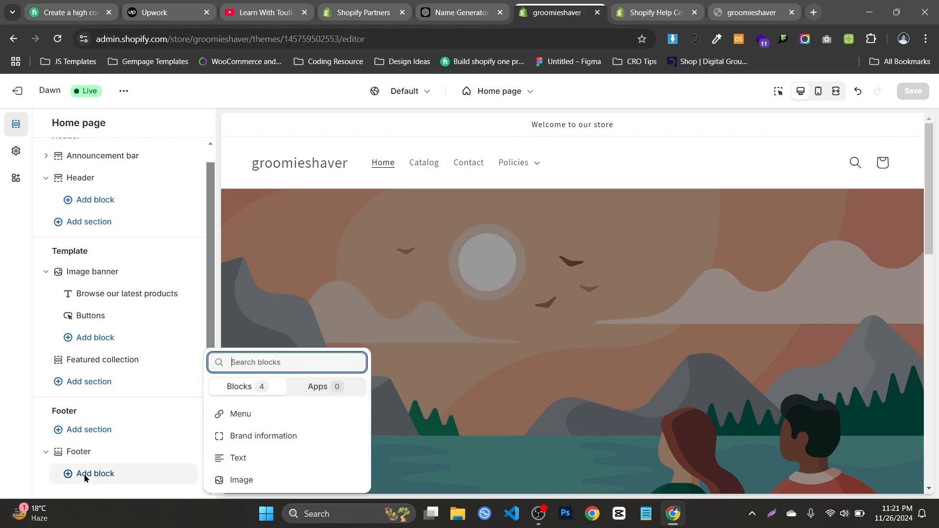
pyautogui.click(242, 415)
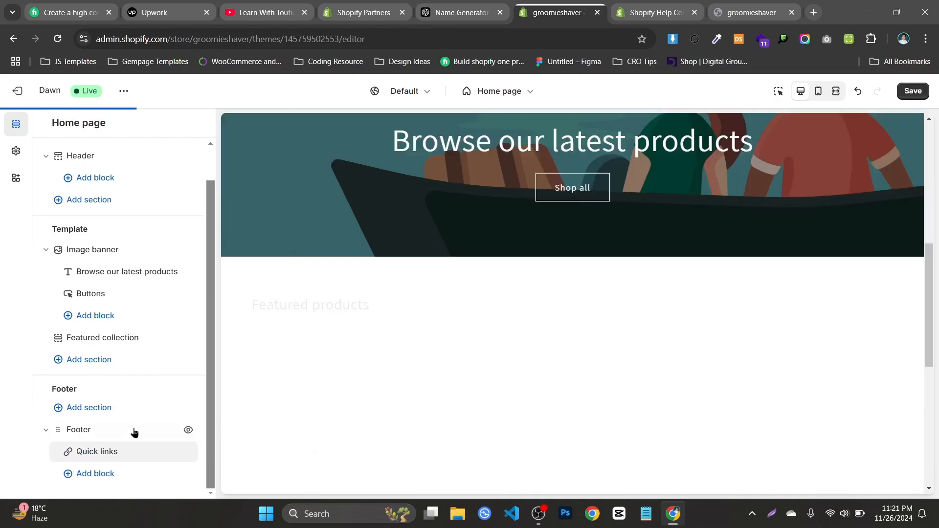
# Set the menu of the footer's Quick links block to Footer menu and save the theme
pyautogui.click(109, 456)
pyautogui.click(139, 223)
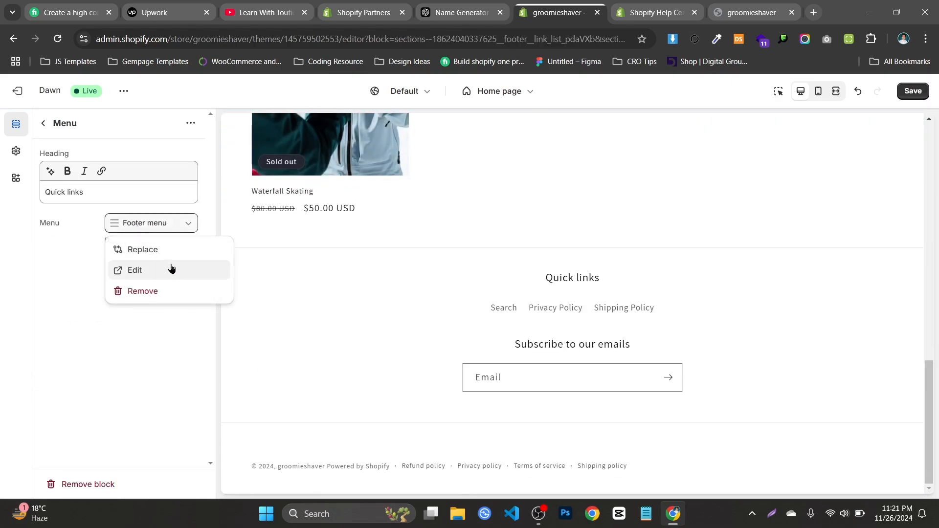
pyautogui.click(145, 253)
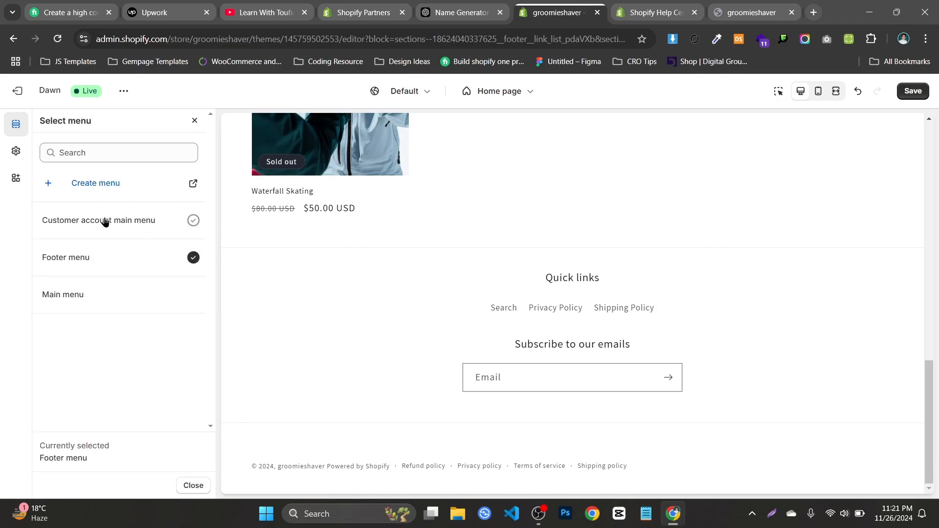
pyautogui.click(94, 268)
pyautogui.click(905, 98)
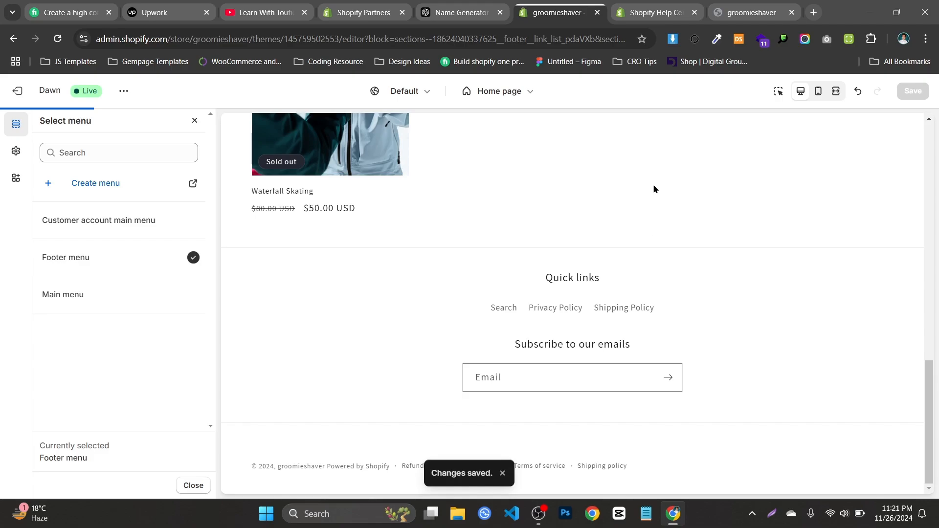
# View the live Dawn storefront in a new tab and close the Shopify Help Center tab
pyautogui.click(124, 91)
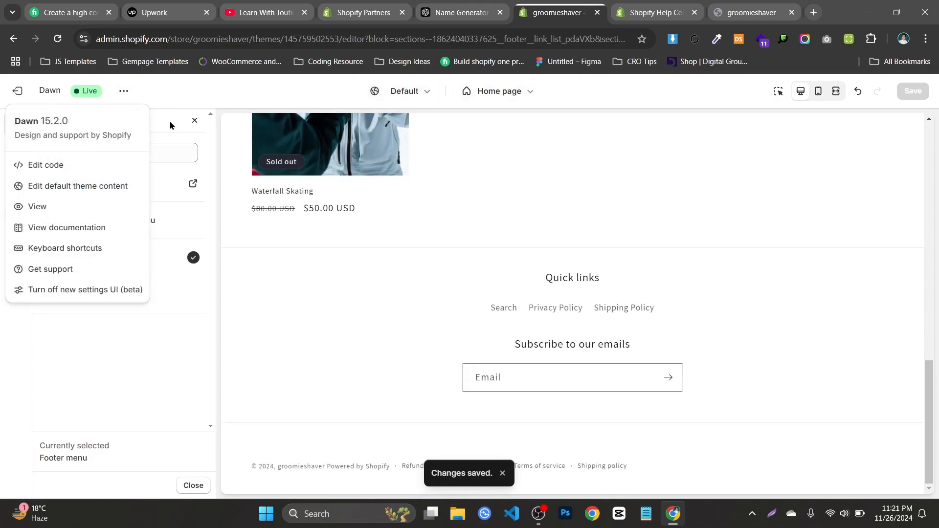
pyautogui.click(69, 206)
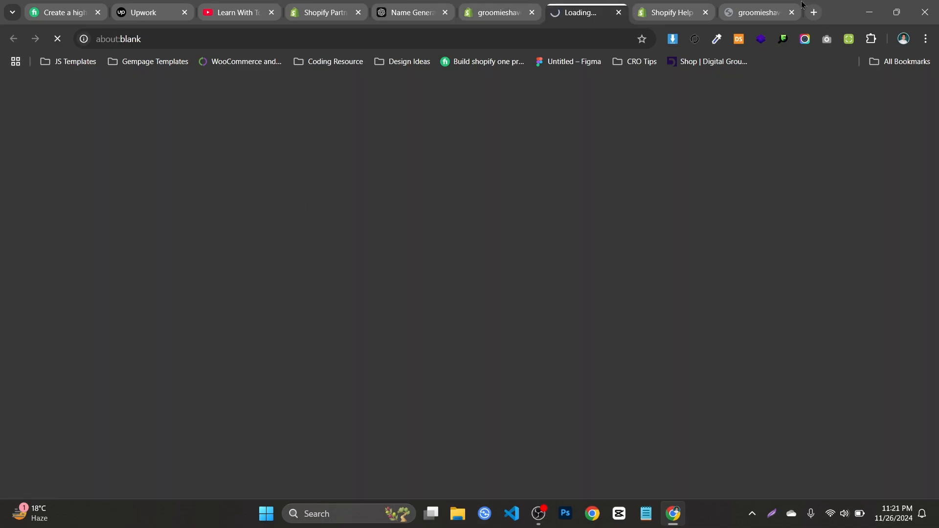
pyautogui.click(700, 5)
pyautogui.click(706, 12)
pyautogui.click(601, 8)
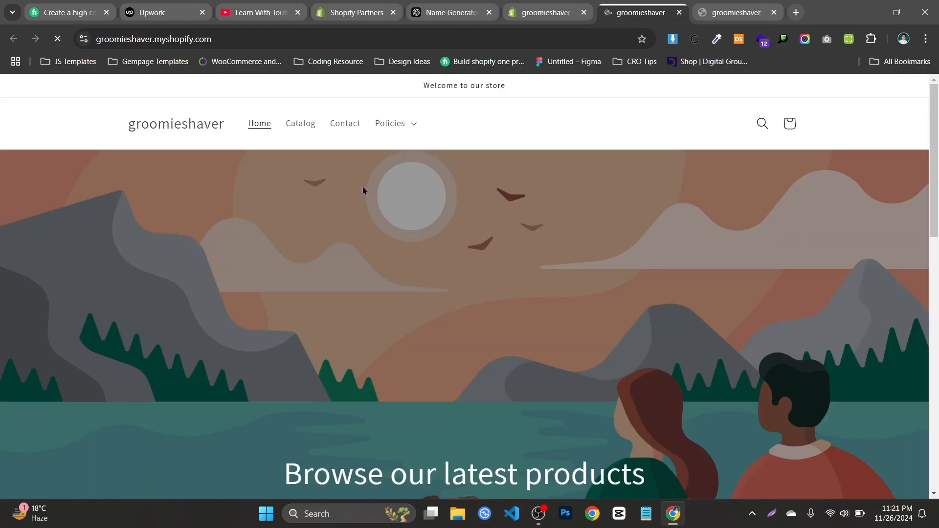
# Expand and collapse the Policies menu in the live store's header to check its nested policy links
pyautogui.click(389, 124)
pyautogui.doubleClick(389, 123)
pyautogui.doubleClick(389, 123)
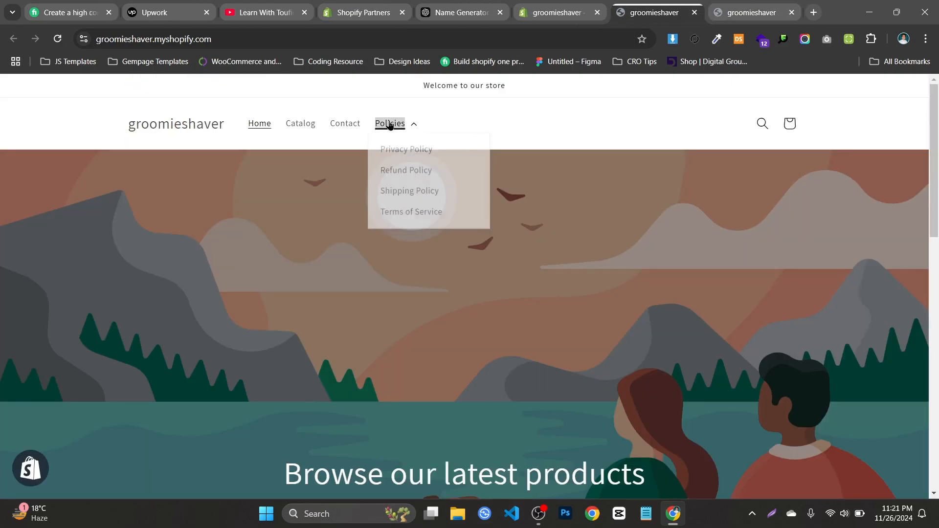
pyautogui.click(390, 123)
pyautogui.click(389, 123)
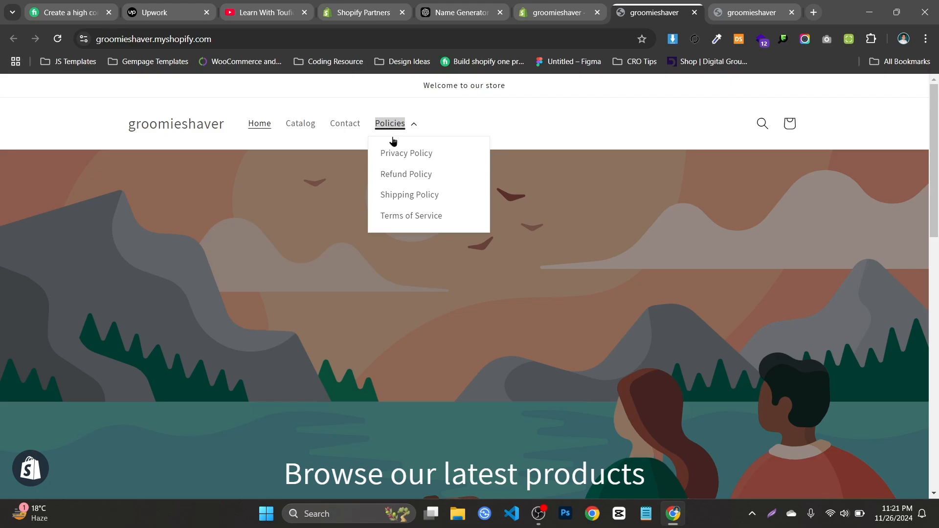
pyautogui.click(400, 121)
pyautogui.click(395, 129)
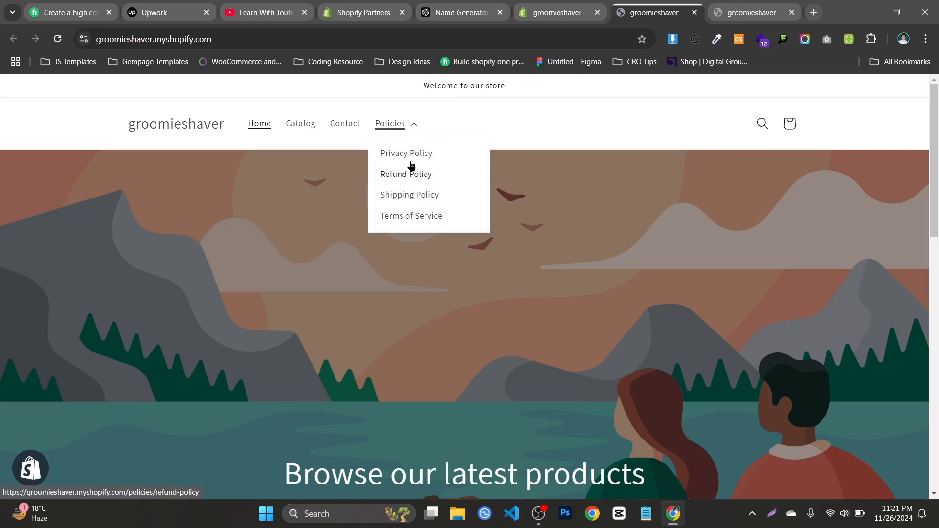
# Open the Refund Policy link from the Policies menu in a new tab and look through the page
pyautogui.rightClick(414, 182)
pyautogui.click(441, 192)
pyautogui.click(673, 12)
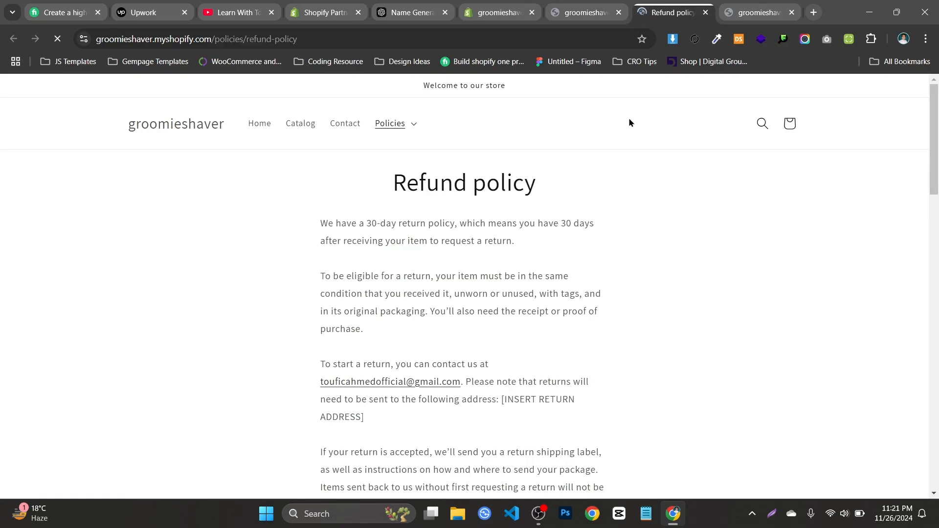
pyautogui.scroll(-1, 461, 252)
pyautogui.scroll(-15, 461, 249)
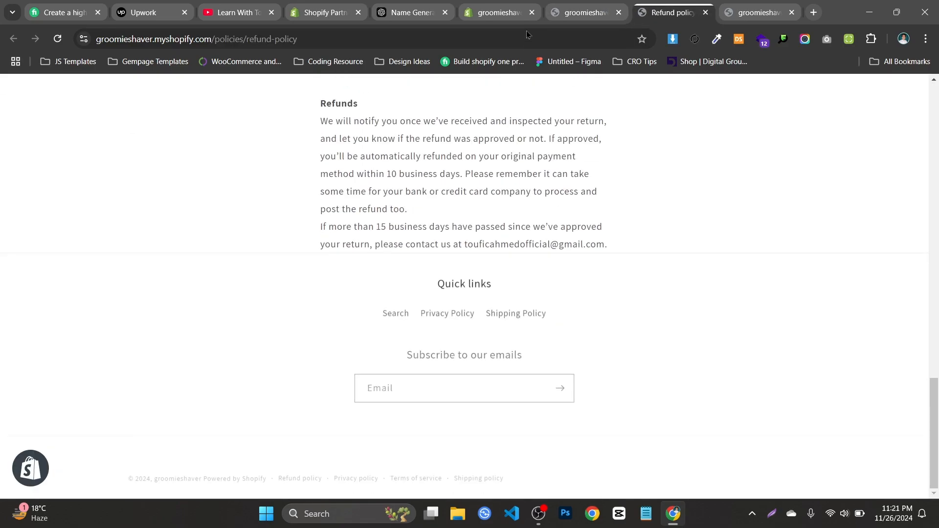
# Open the Terms of Service link from the storefront's Policies menu in a new tab and look through its text
pyautogui.hotkey('ctrl', 'shift', 'Tab')
pyautogui.rightClick(413, 212)
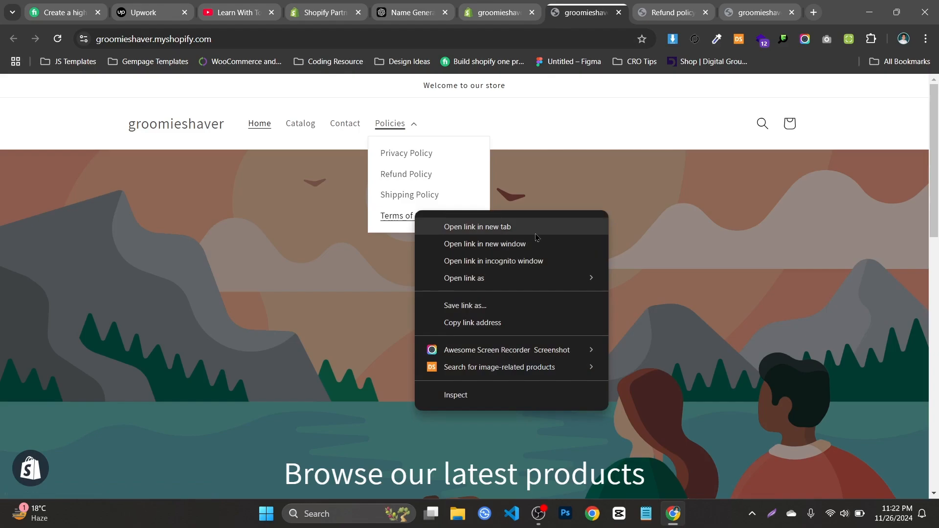
pyautogui.click(537, 228)
pyautogui.click(656, 10)
pyautogui.scroll(-7, 543, 142)
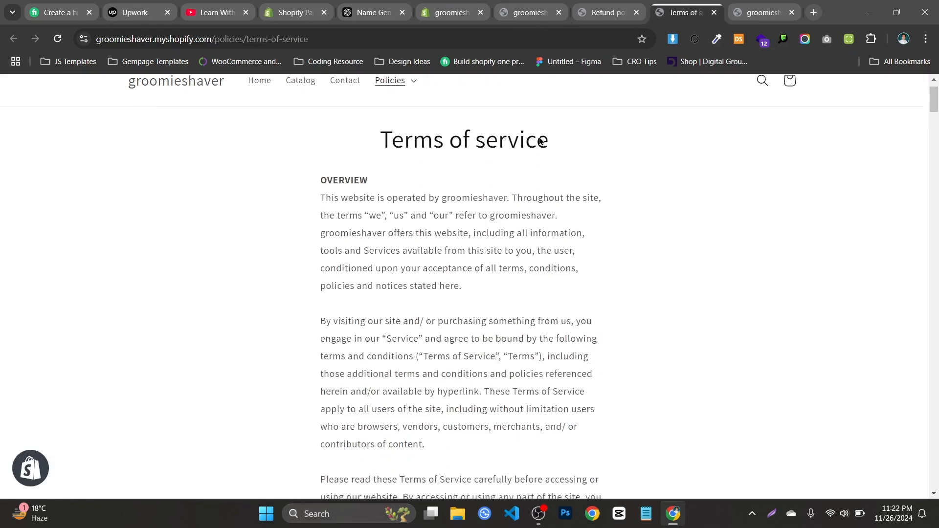
pyautogui.scroll(-10, 386, 206)
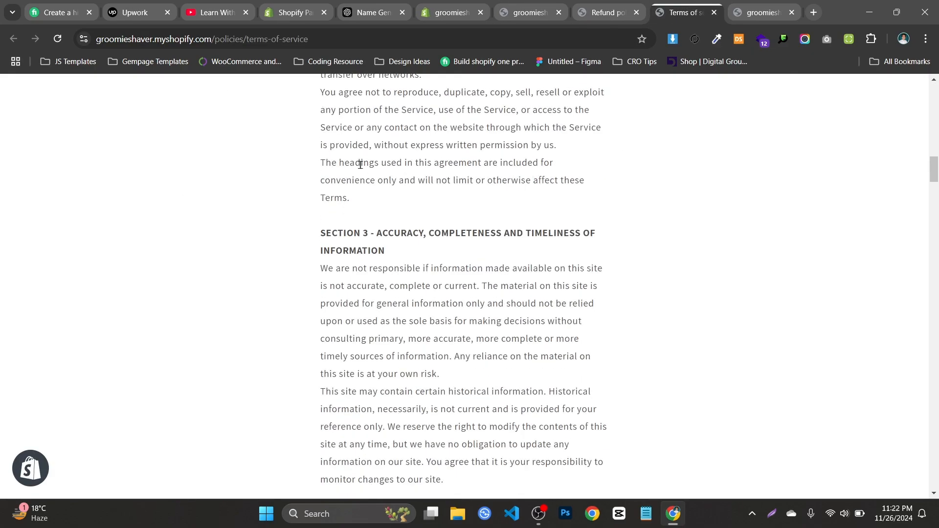
pyautogui.scroll(4, 360, 164)
# Close the Refund policy and Terms of service tabs and check the footer links on the store's home page
pyautogui.click(629, 12)
pyautogui.click(637, 11)
pyautogui.click(637, 11)
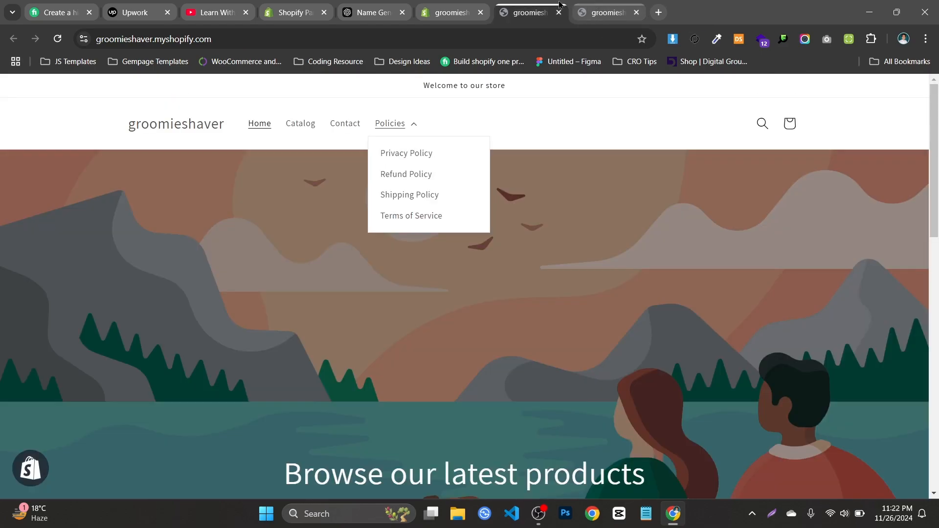
pyautogui.scroll(-12, 536, 181)
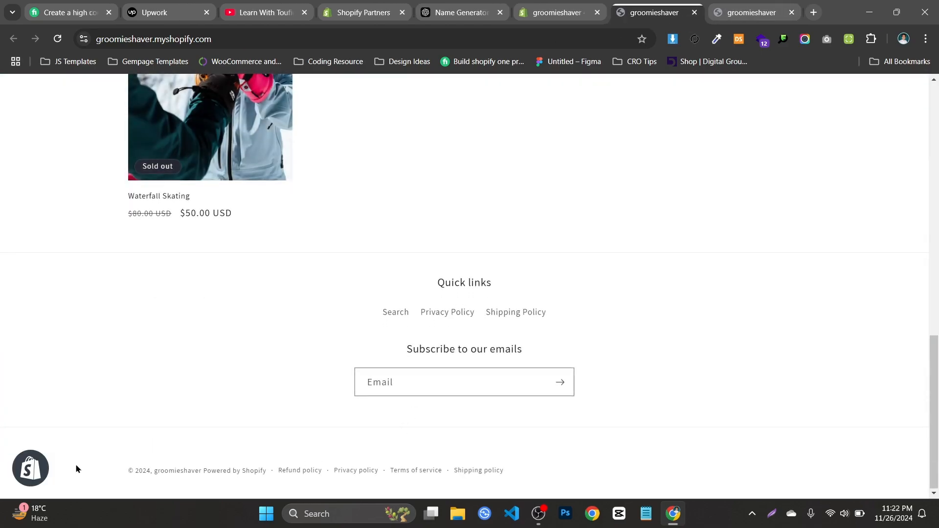
# Switch back to the theme editor and leave the footer menu settings for the home page section list
pyautogui.hotkey('ctrl', 'shift', 'Tab')
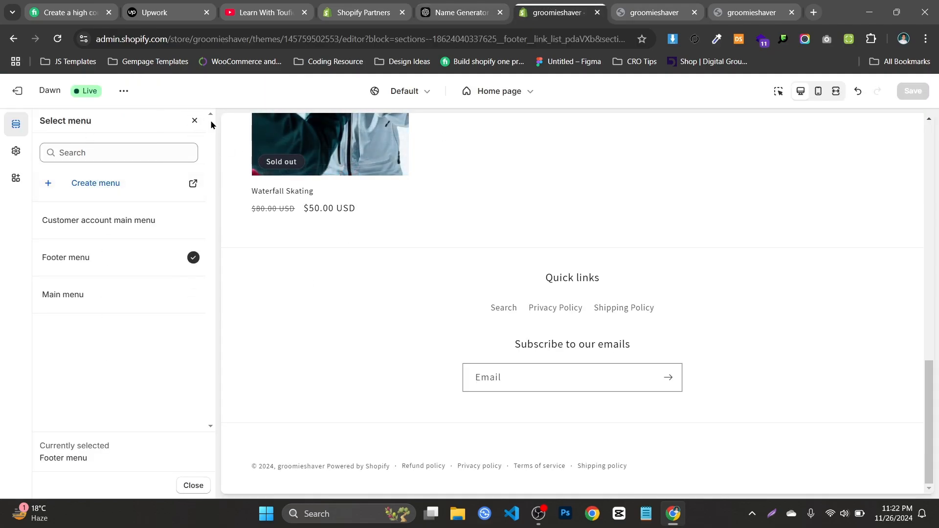
pyautogui.click(195, 121)
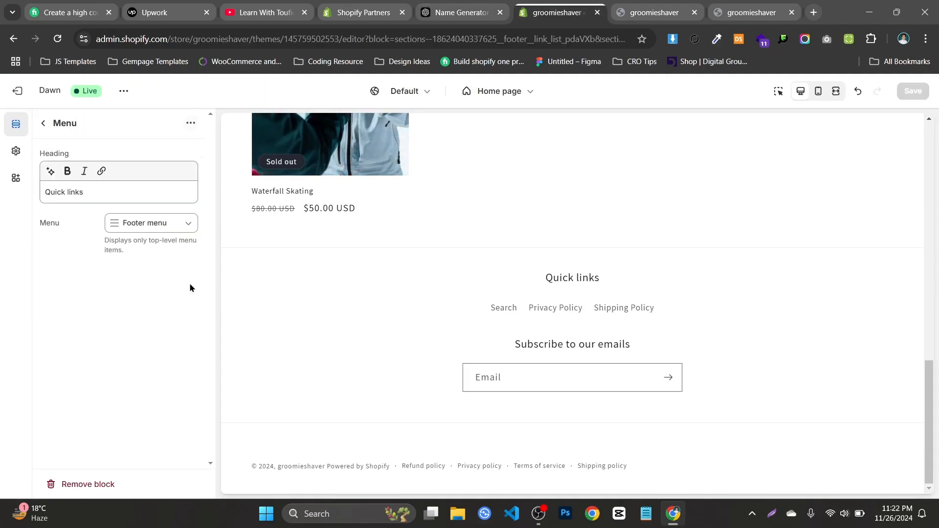
pyautogui.click(39, 125)
# Add a Brand information block to the Footer and look at its settings
pyautogui.click(130, 470)
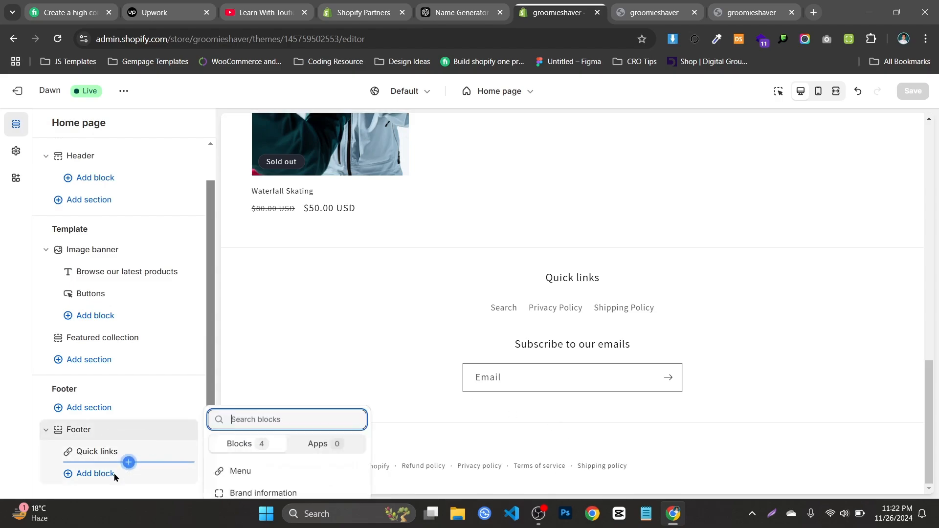
pyautogui.click(237, 436)
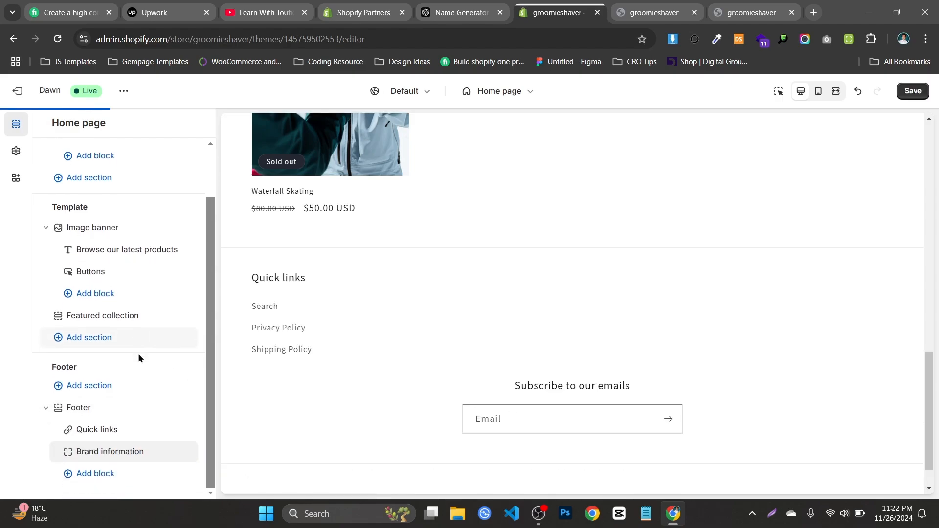
pyautogui.click(120, 455)
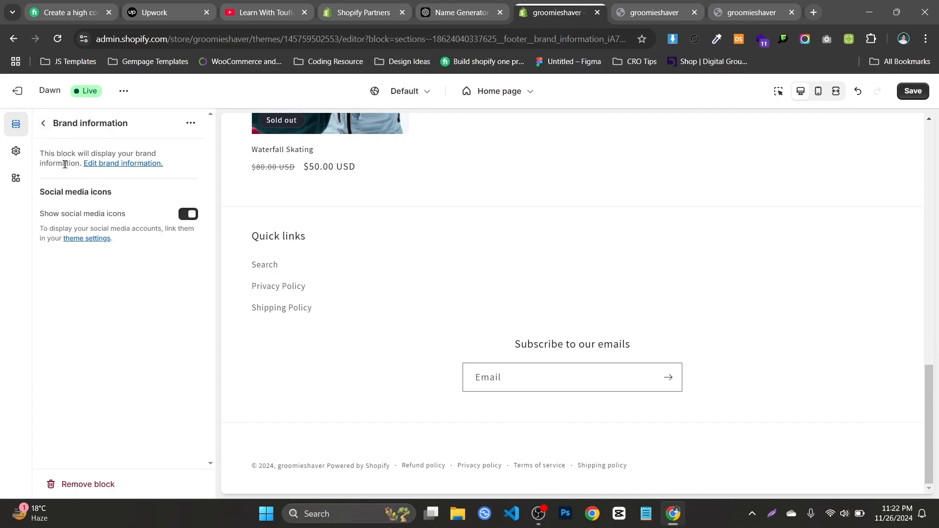
pyautogui.click(43, 124)
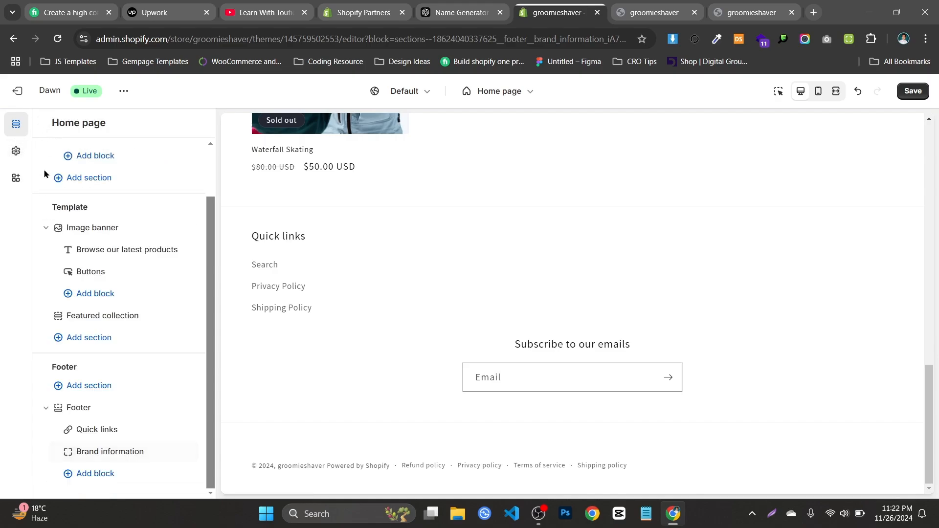
# Add a Text block to the Footer and delete the Brand information block
pyautogui.click(116, 475)
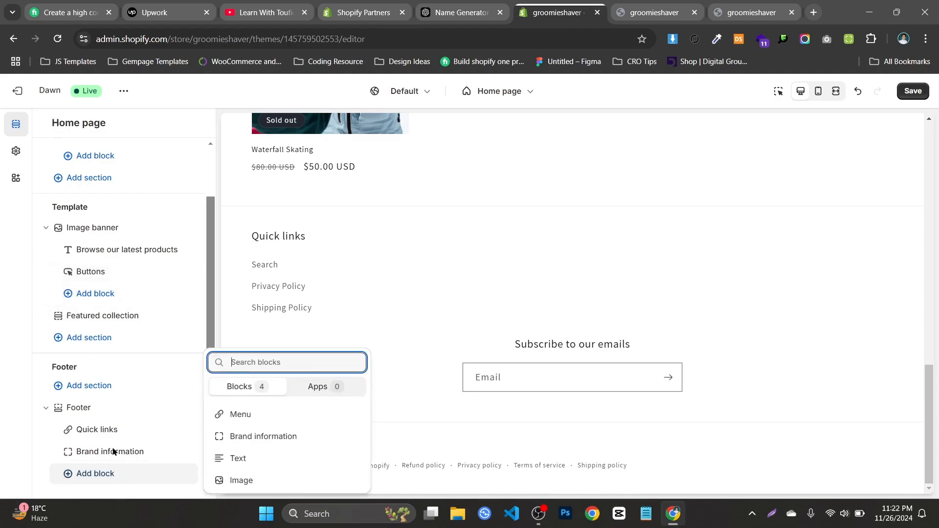
pyautogui.click(260, 469)
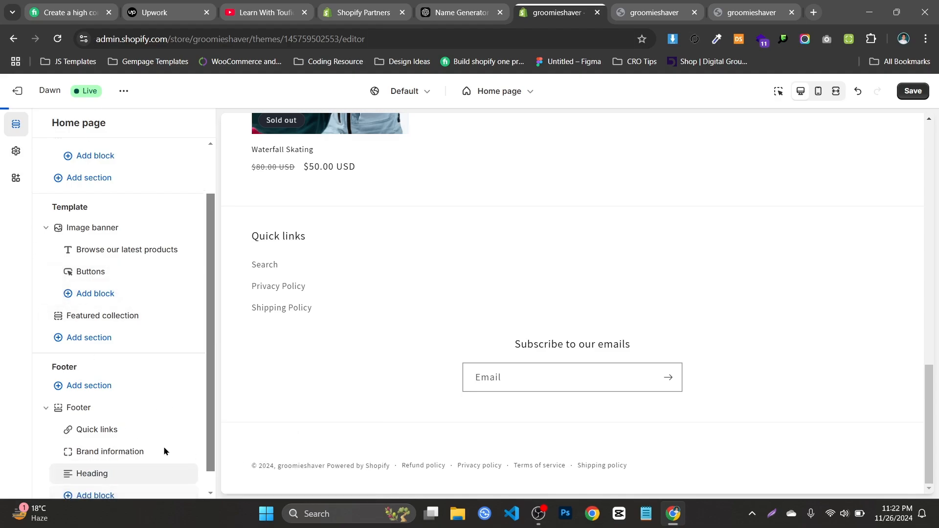
pyautogui.click(174, 462)
pyautogui.click(172, 460)
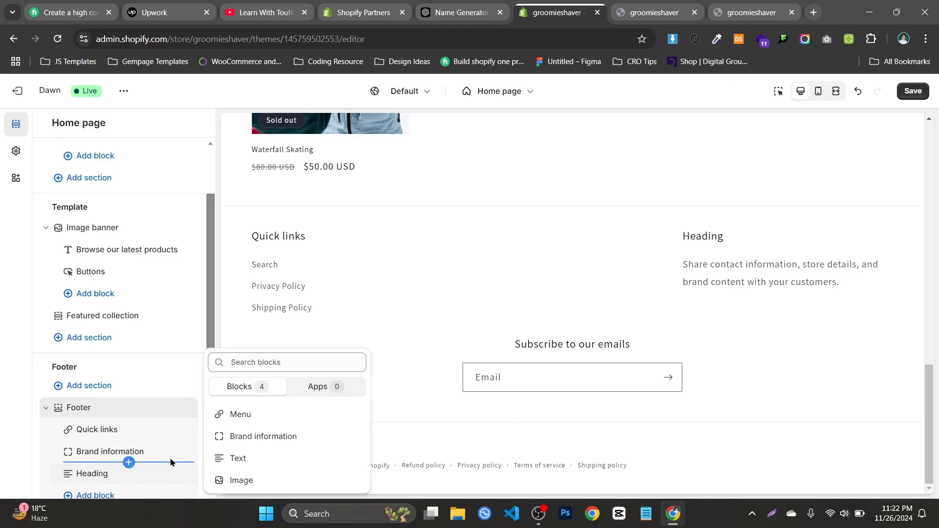
pyautogui.click(174, 454)
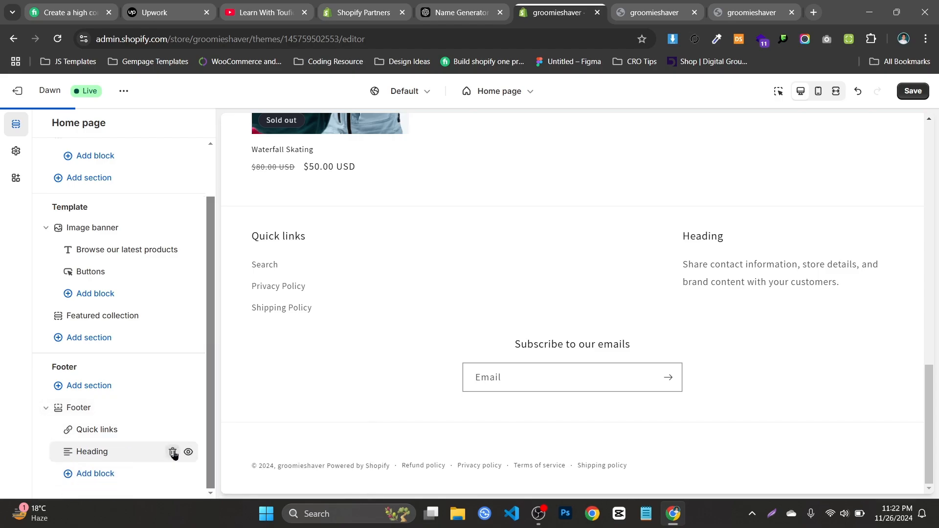
# Add an Image block below the Heading block in the Footer and open its settings
pyautogui.click(104, 474)
pyautogui.click(244, 479)
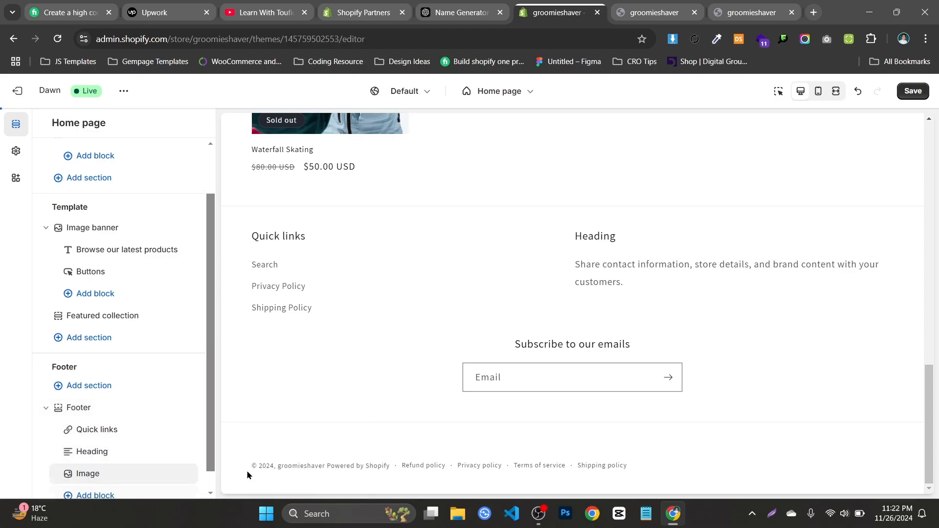
pyautogui.click(105, 474)
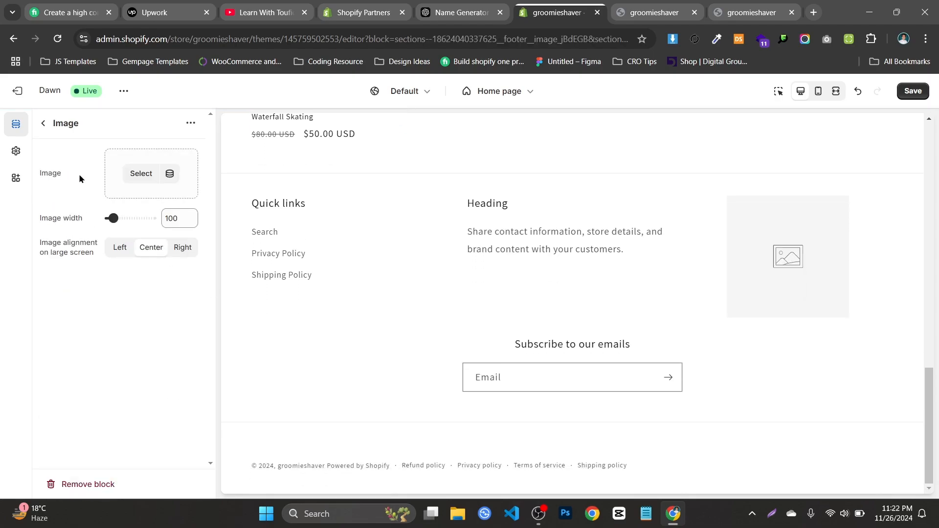
# Use eska-logo_1 from the existing files as the footer block's image and save the theme
pyautogui.click(134, 174)
pyautogui.click(156, 214)
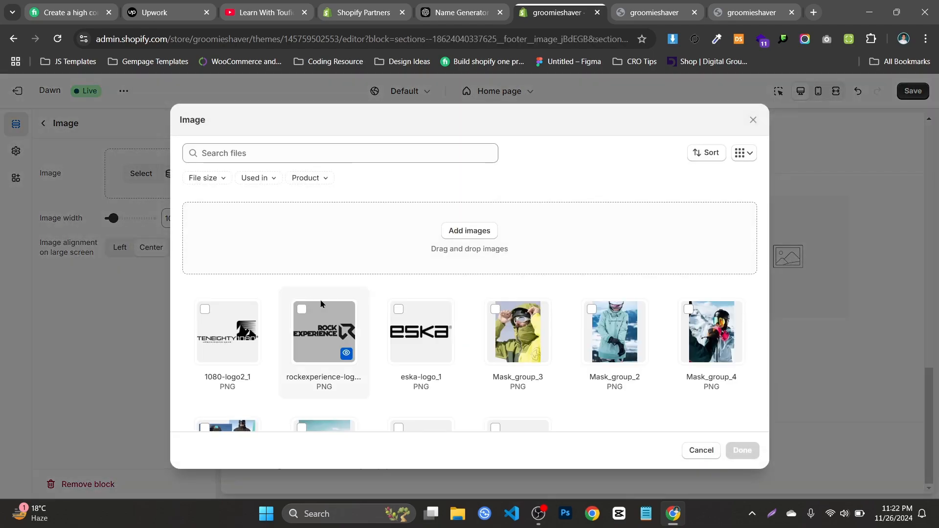
pyautogui.click(421, 335)
pyautogui.click(742, 451)
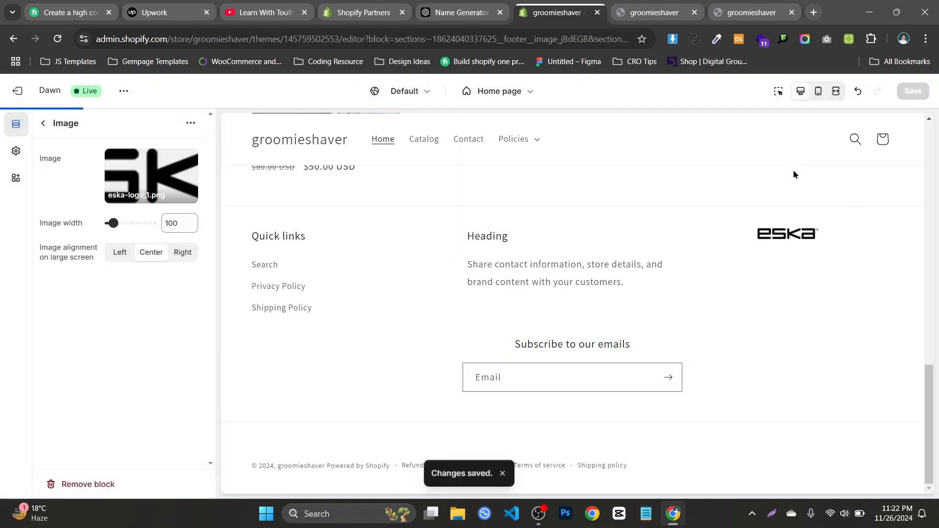
pyautogui.scroll(1, 793, 175)
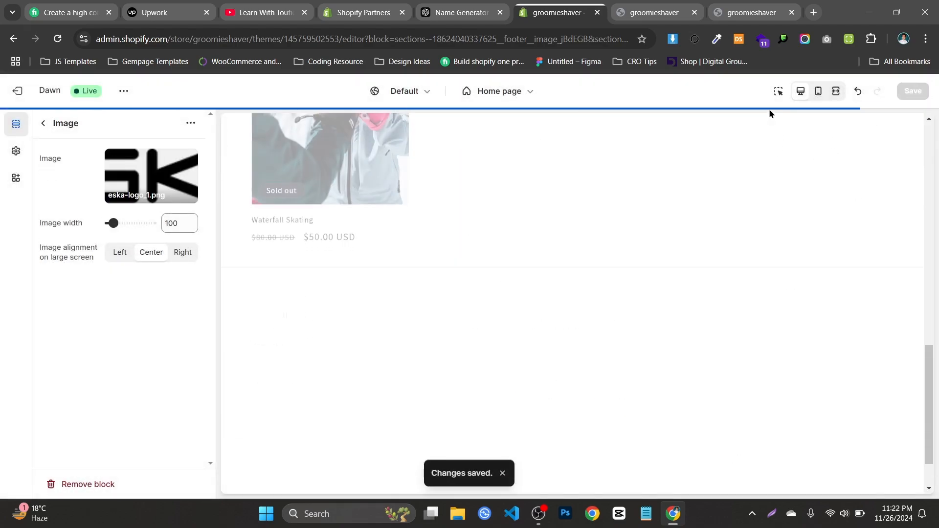
# Review the Quick links, Heading text and logo columns in the footer of the live storefront
pyautogui.click(669, 6)
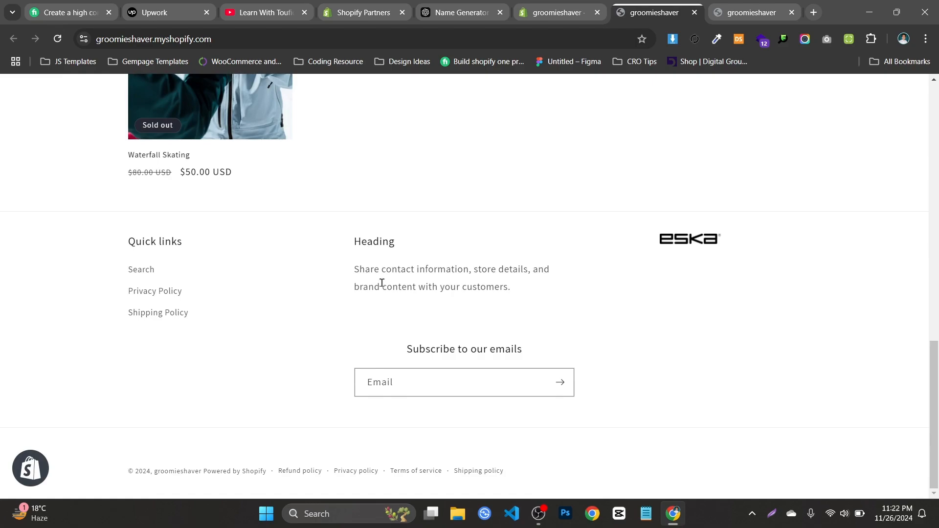
pyautogui.moveTo(134, 249); pyautogui.dragTo(195, 333)
pyautogui.moveTo(73, 226); pyautogui.dragTo(260, 362)
pyautogui.click(175, 253)
pyautogui.moveTo(49, 237); pyautogui.dragTo(660, 282)
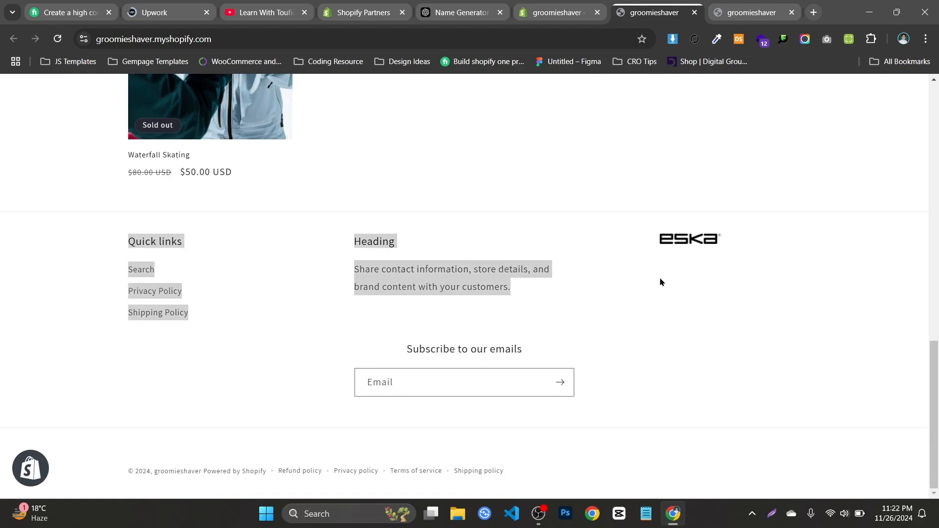
pyautogui.click(571, 226)
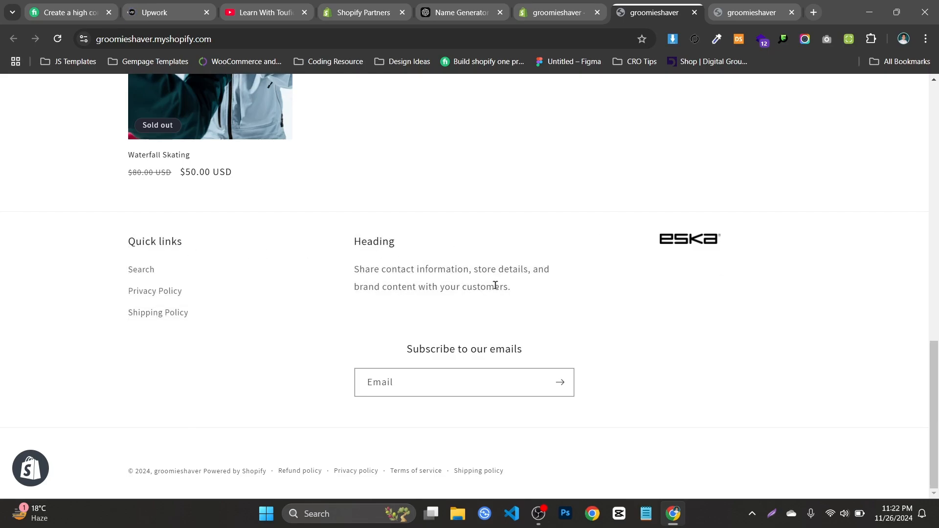
pyautogui.scroll(1, 422, 258)
pyautogui.scroll(-1, 685, 264)
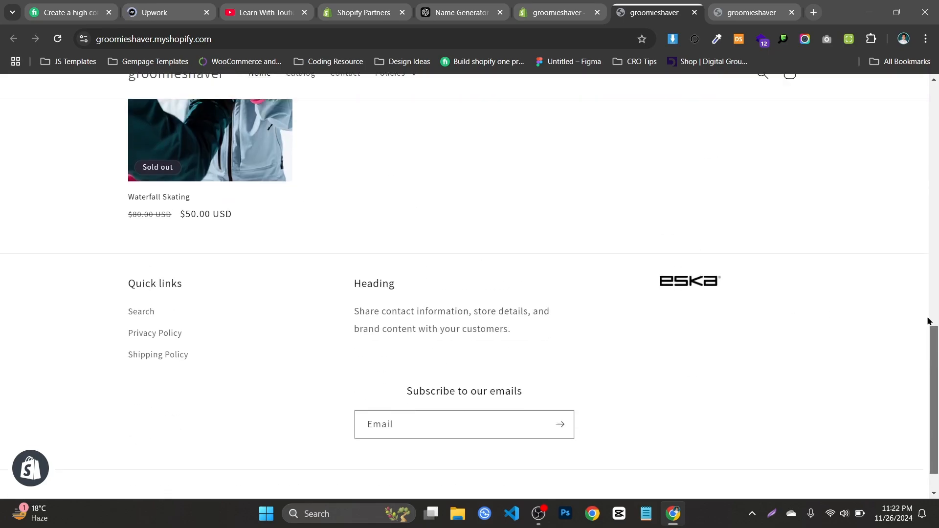
# Check the Privacy Policy link in the storefront footer and return to the home page
pyautogui.scroll(5, 489, 362)
pyautogui.scroll(-3, 260, 357)
pyautogui.click(150, 391)
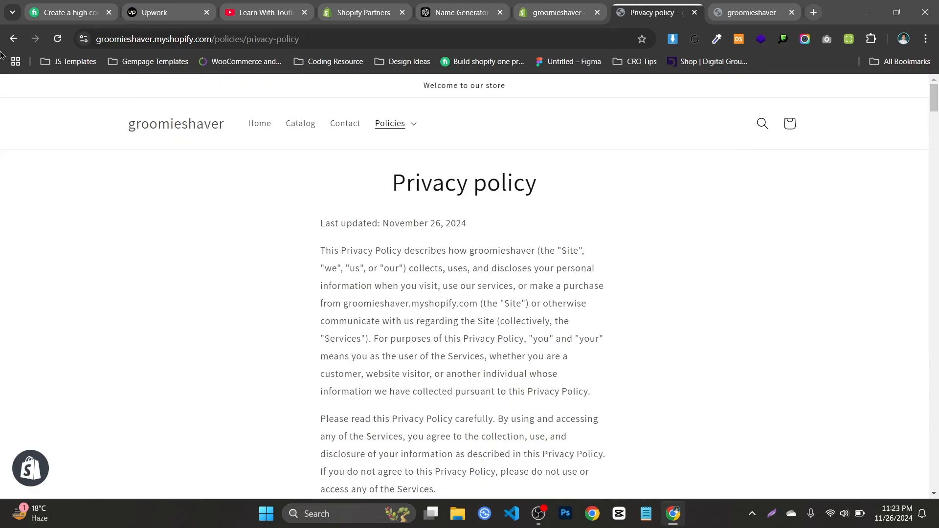
pyautogui.click(14, 38)
pyautogui.scroll(10, 790, 172)
pyautogui.scroll(3, 791, 174)
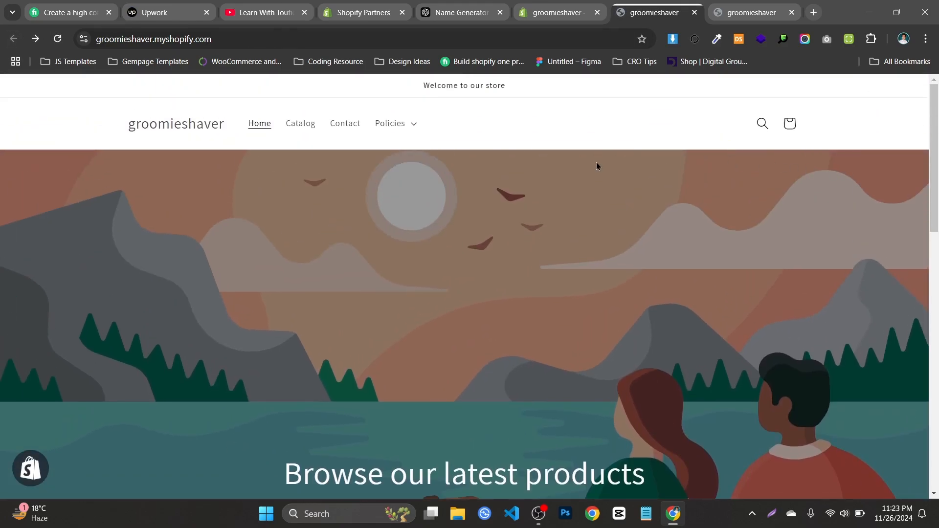
# Expand the Policies menu in the storefront header to examine its policy links
pyautogui.click(383, 122)
pyautogui.scroll(-1, 745, 132)
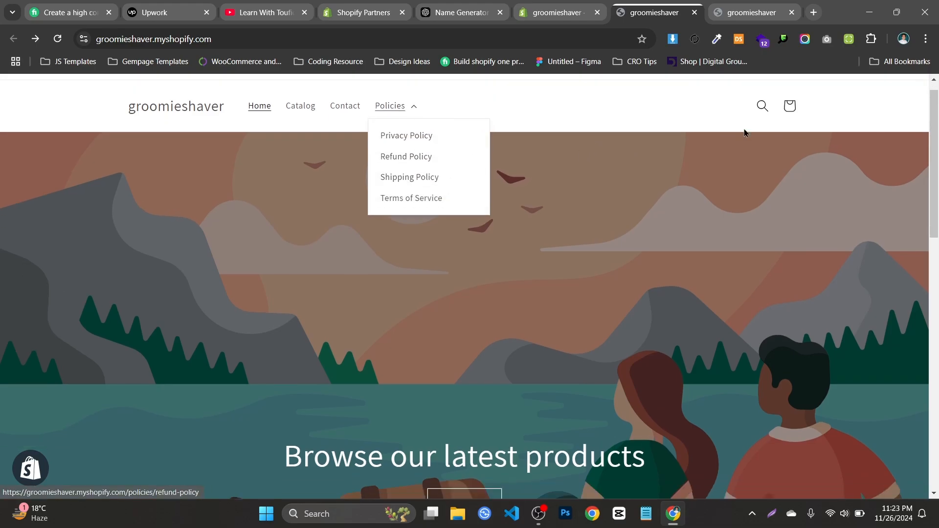
pyautogui.scroll(-7, 744, 132)
# Switch to the YouTube channel page and open its Buy Me a Coffee link
pyautogui.click(360, 3)
pyautogui.click(264, 11)
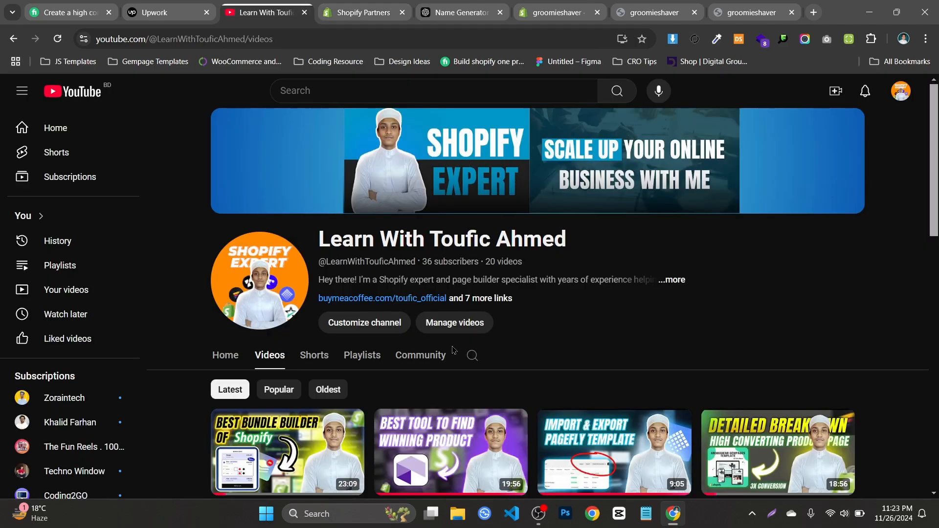
pyautogui.click(412, 302)
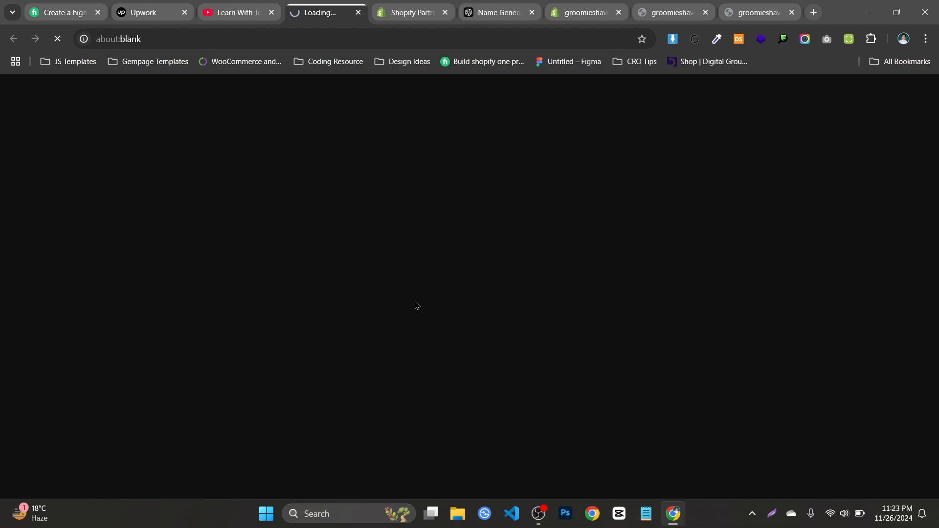
pyautogui.click(271, 4)
pyautogui.click(323, 5)
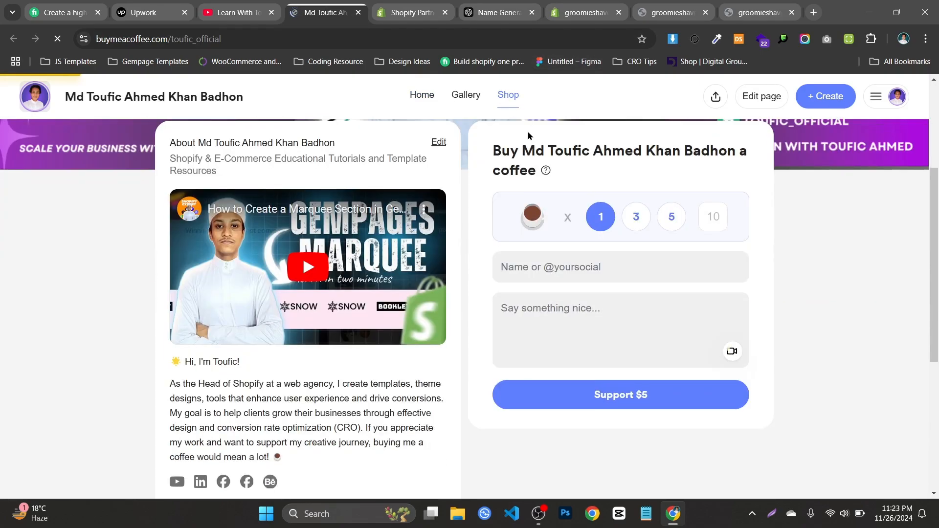
# Look through the Buy Me a Coffee creator page and try its Gallery and Shop sections
pyautogui.scroll(-5, 514, 124)
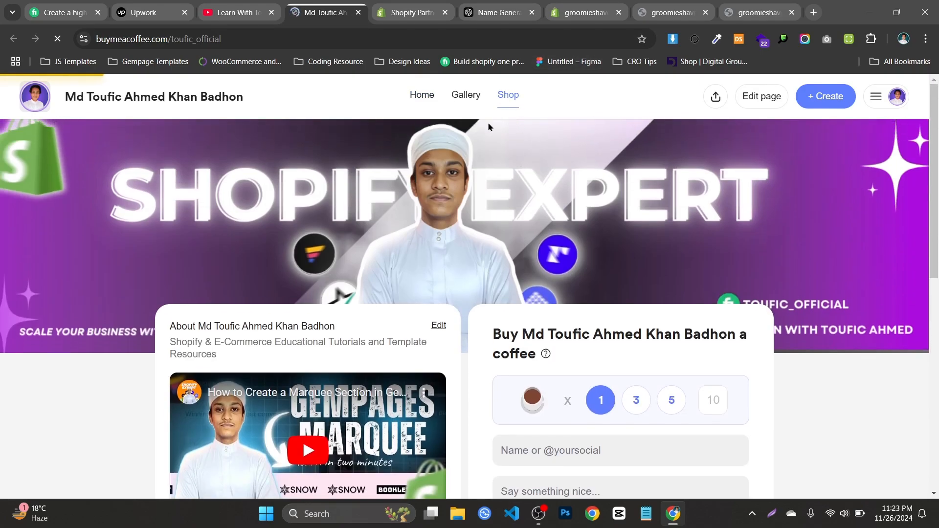
pyautogui.scroll(-7, 490, 127)
pyautogui.scroll(5, 563, 210)
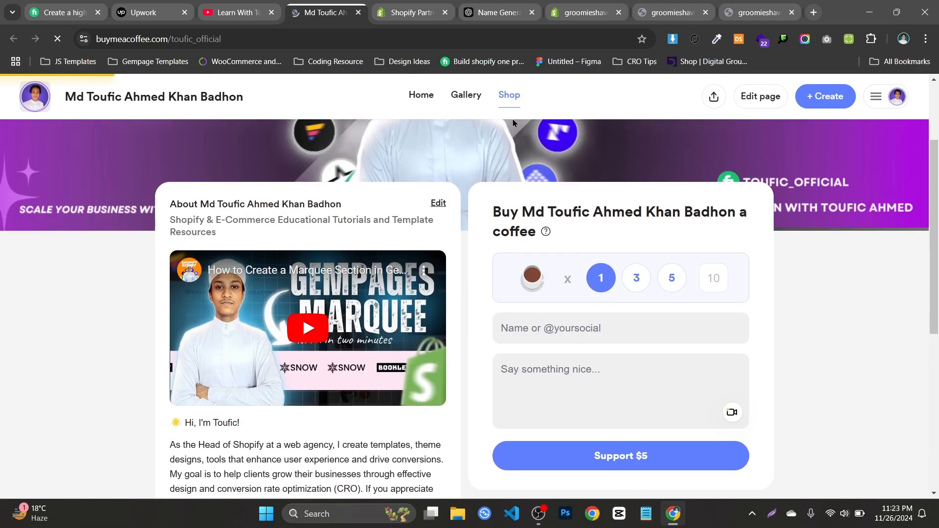
pyautogui.click(468, 102)
pyautogui.click(507, 100)
pyautogui.scroll(-3, 566, 187)
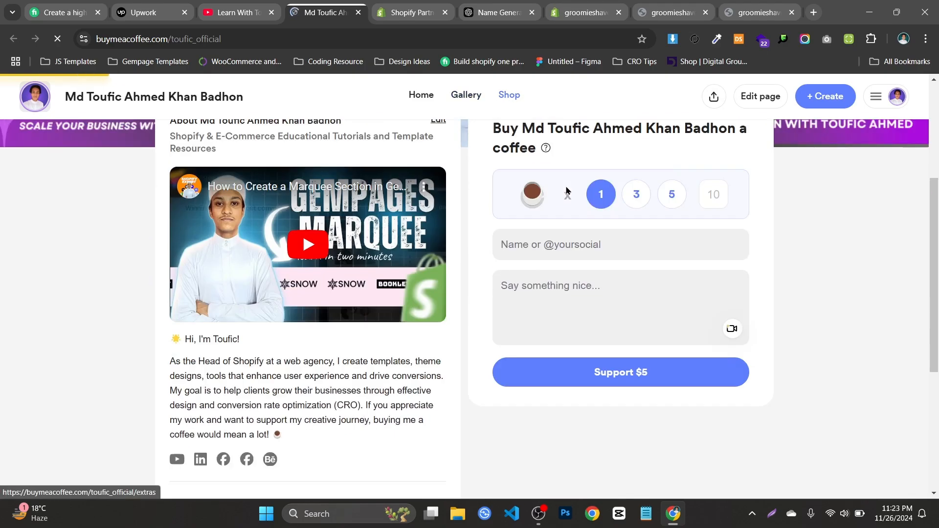
pyautogui.scroll(4, 566, 187)
pyautogui.scroll(-5, 566, 188)
pyautogui.scroll(-2, 339, 200)
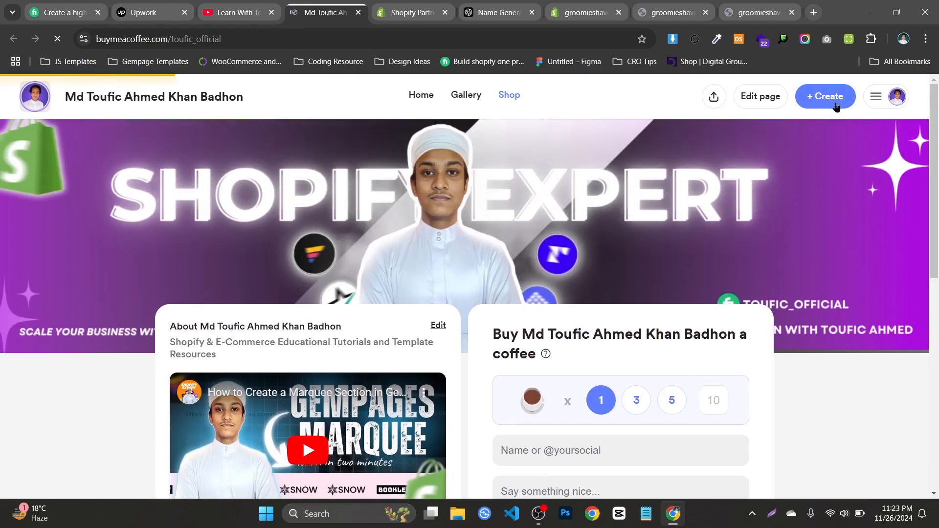
# Open the Buy Me a Coffee creator dashboard, and from there view the public page and its Shop section
pyautogui.click(884, 96)
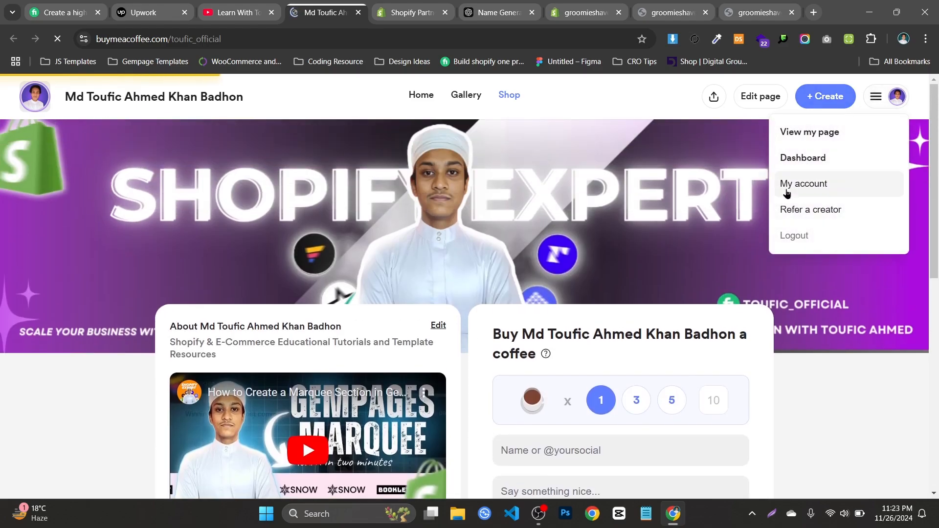
pyautogui.click(808, 151)
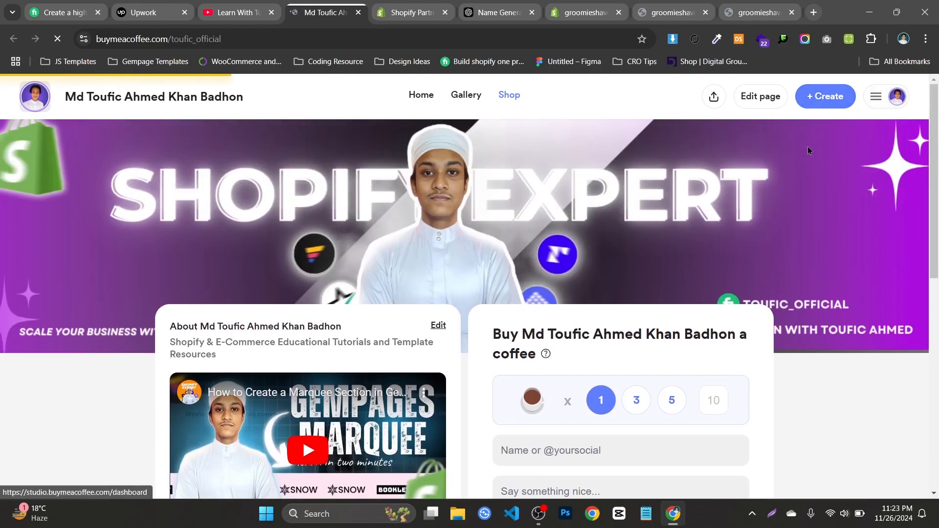
pyautogui.click(883, 104)
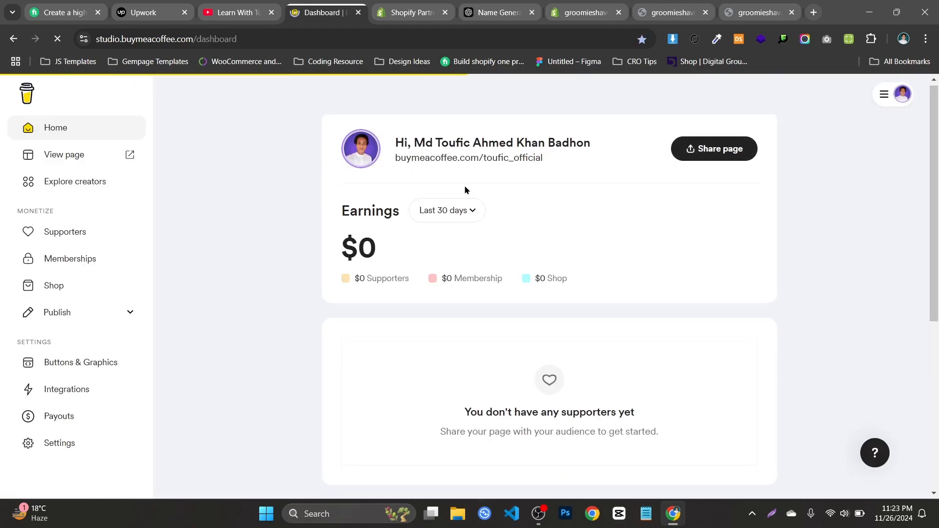
pyautogui.scroll(-1, 465, 190)
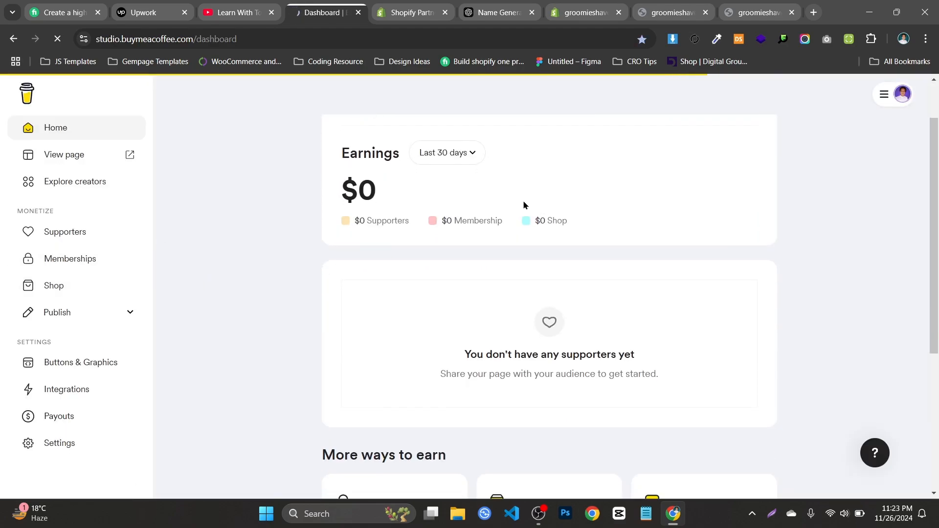
pyautogui.click(118, 154)
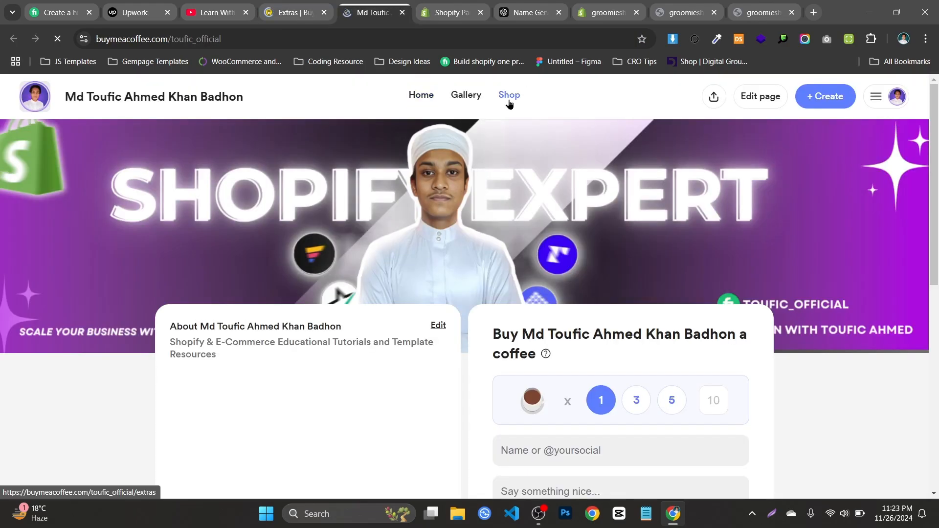
pyautogui.scroll(-2, 508, 169)
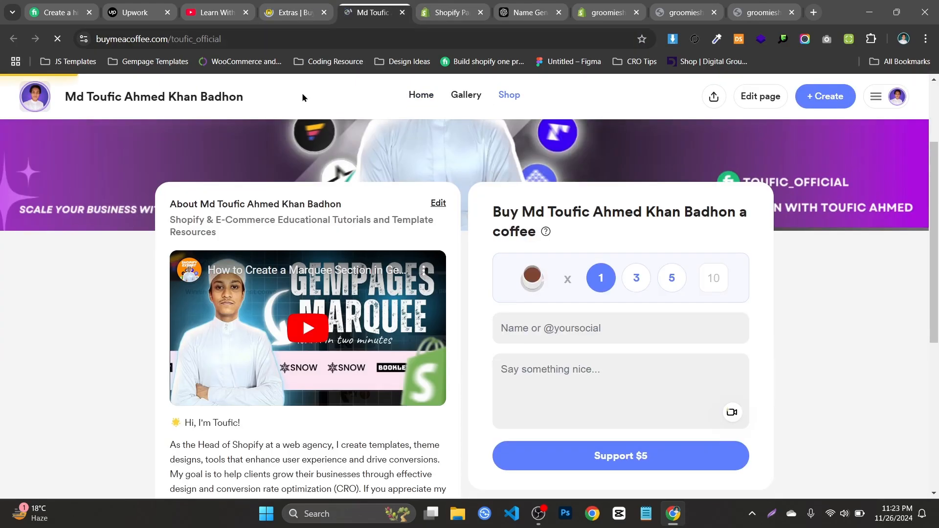
# Close the theme editor, both storefront pages and Shopify Partners, and look over the templates in the Buy Me a Coffee shop
pyautogui.click(531, 12)
pyautogui.click(612, 13)
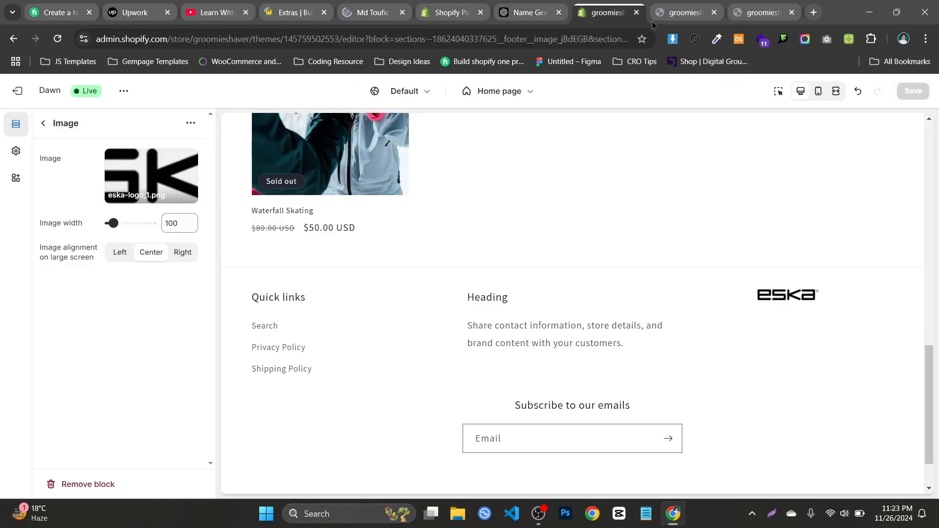
pyautogui.click(636, 16)
pyautogui.click(618, 16)
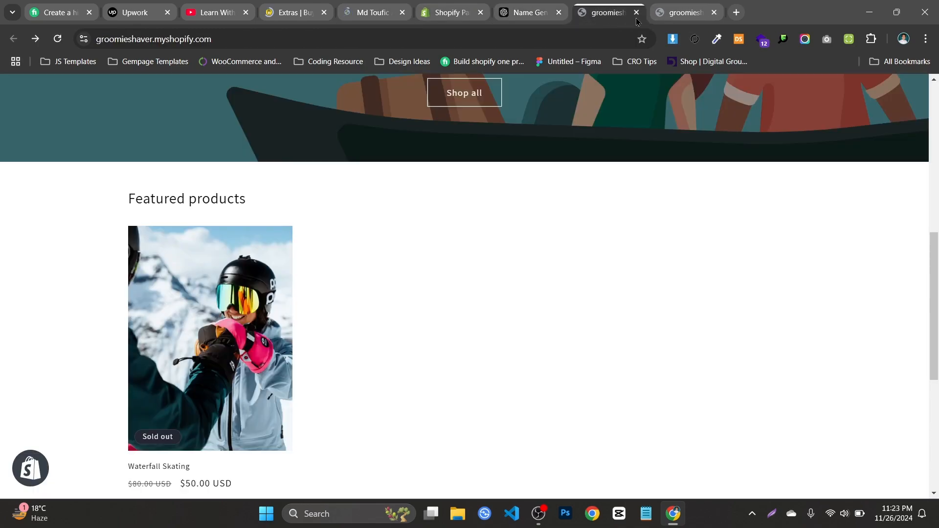
pyautogui.click(637, 17)
pyautogui.click(636, 13)
pyautogui.click(447, 12)
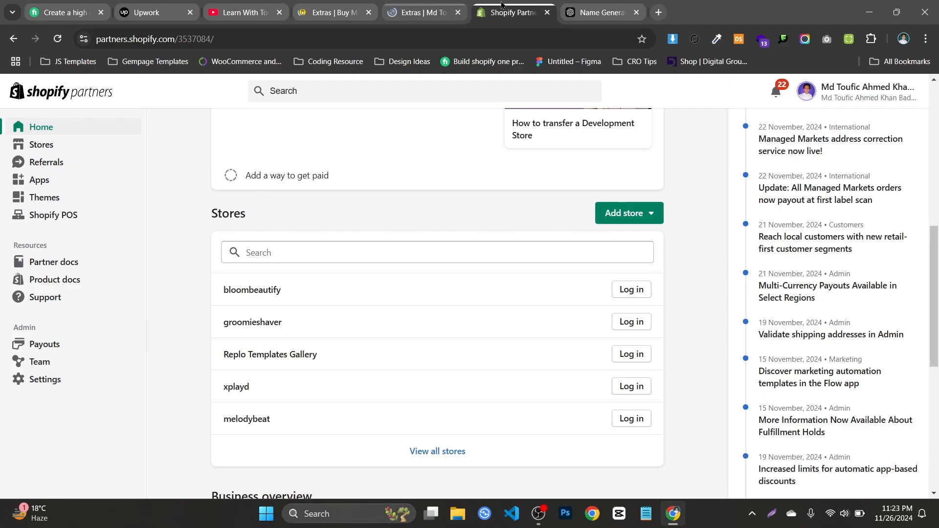
pyautogui.click(547, 12)
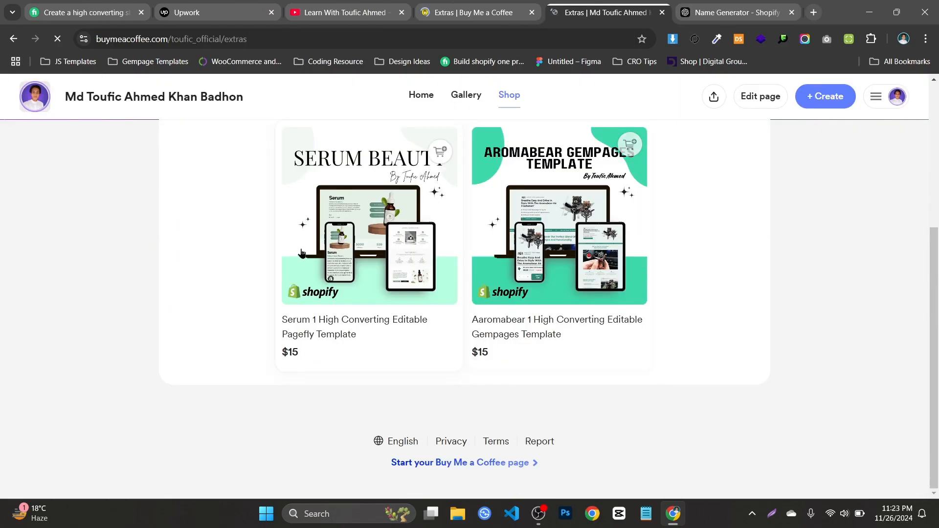
pyautogui.scroll(-3, 369, 236)
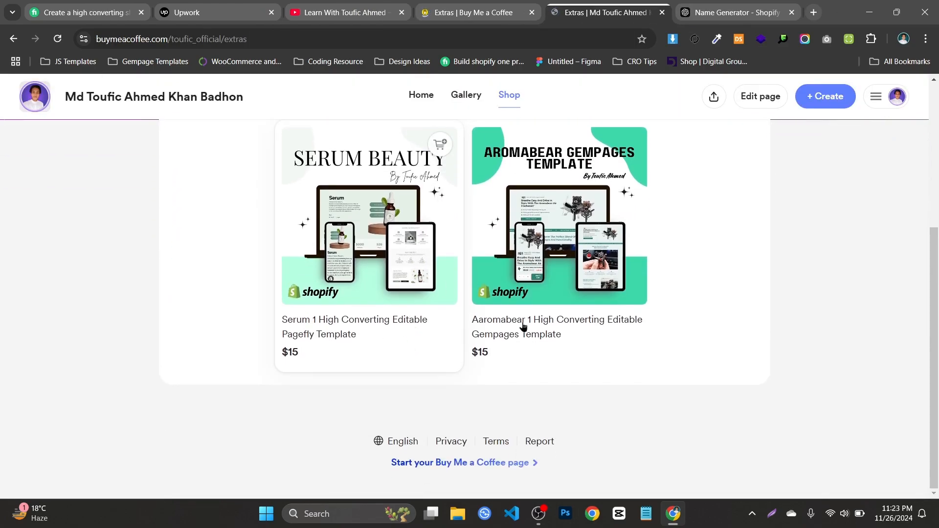
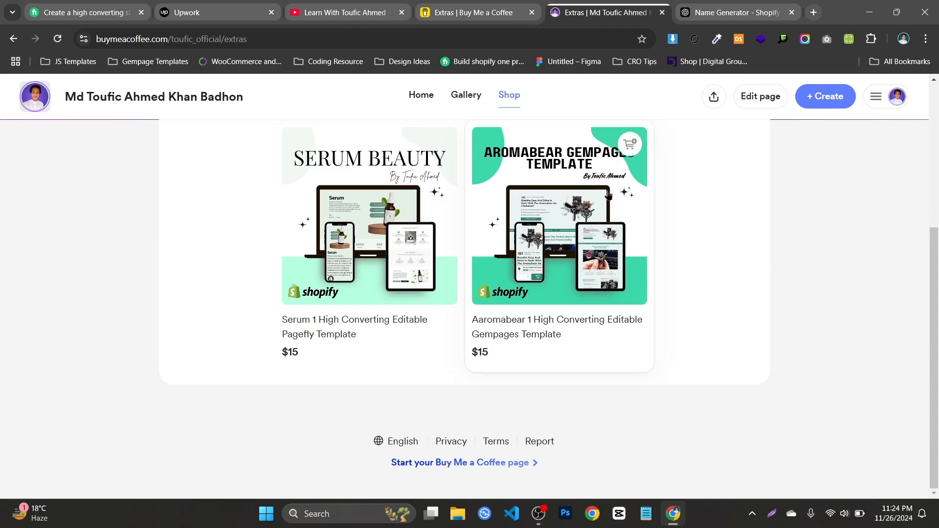
# Open the Aaromabear Gempages template listing in the shop and read through its cover image and description
pyautogui.click(583, 205)
pyautogui.scroll(-2, 528, 251)
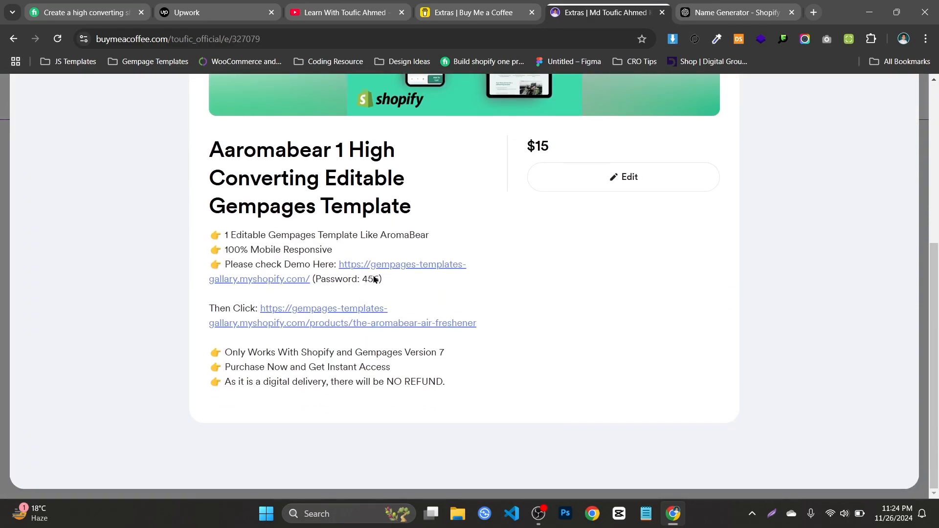
pyautogui.scroll(3, 507, 212)
pyautogui.scroll(3, 436, 267)
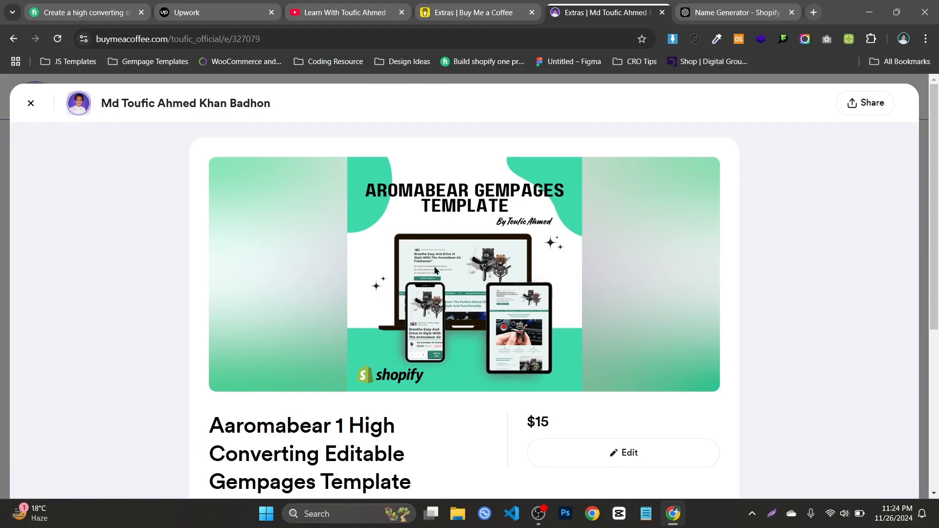
pyautogui.scroll(-5, 435, 270)
pyautogui.scroll(4, 435, 270)
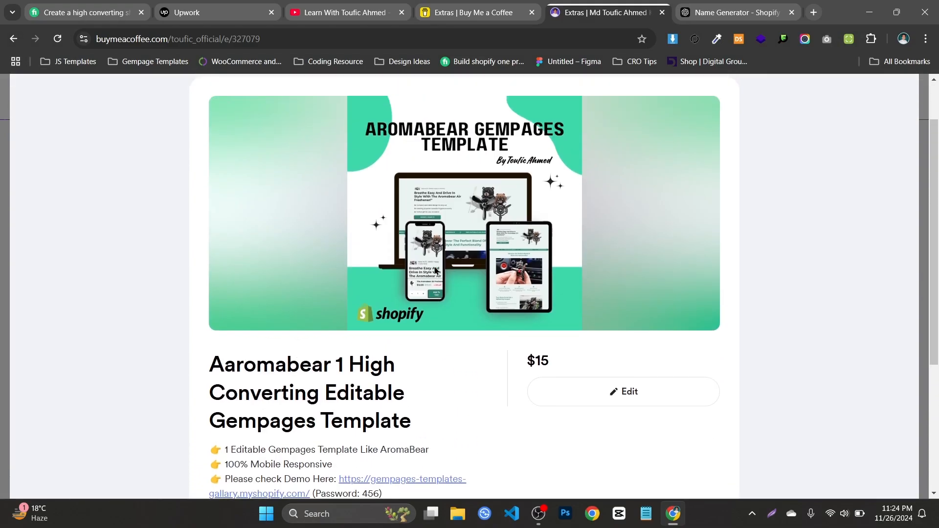
pyautogui.scroll(-1, 435, 270)
pyautogui.scroll(3, 435, 270)
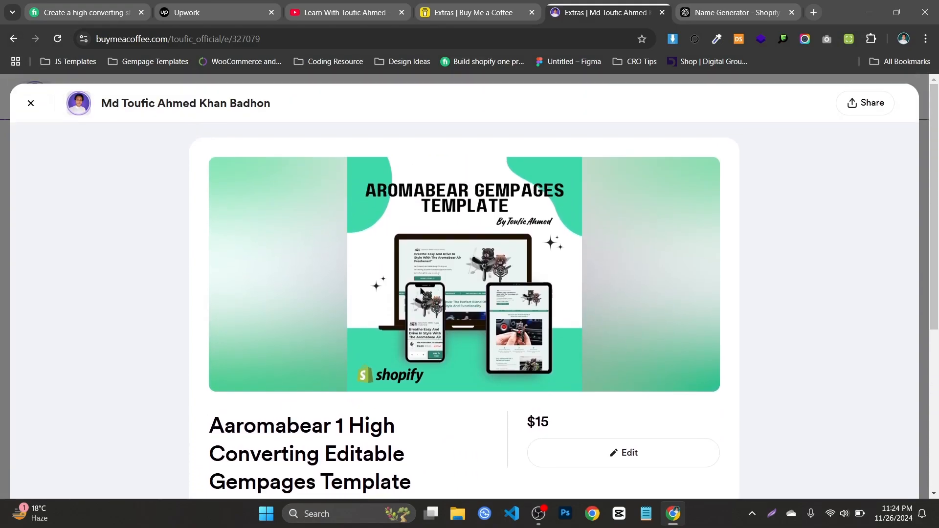
pyautogui.scroll(-5, 421, 291)
# Open the Gempages demo store from the listing, submit the prefilled store password, and close the demo store
pyautogui.click(413, 269)
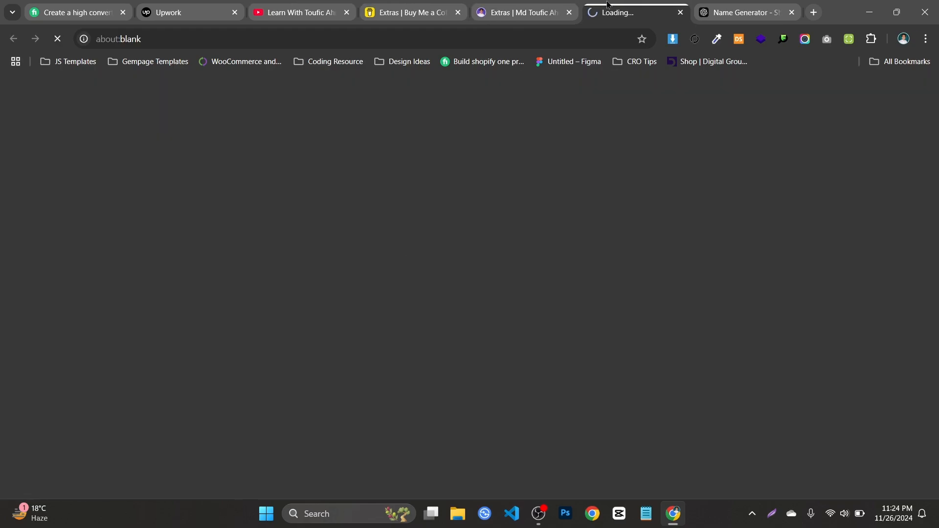
pyautogui.click(527, 12)
pyautogui.hotkey('ctrl', 'Tab')
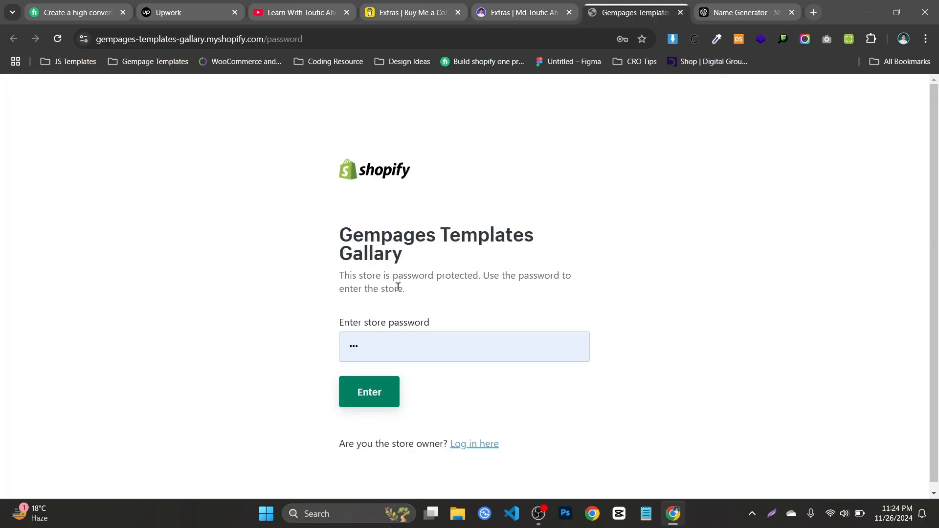
pyautogui.click(391, 385)
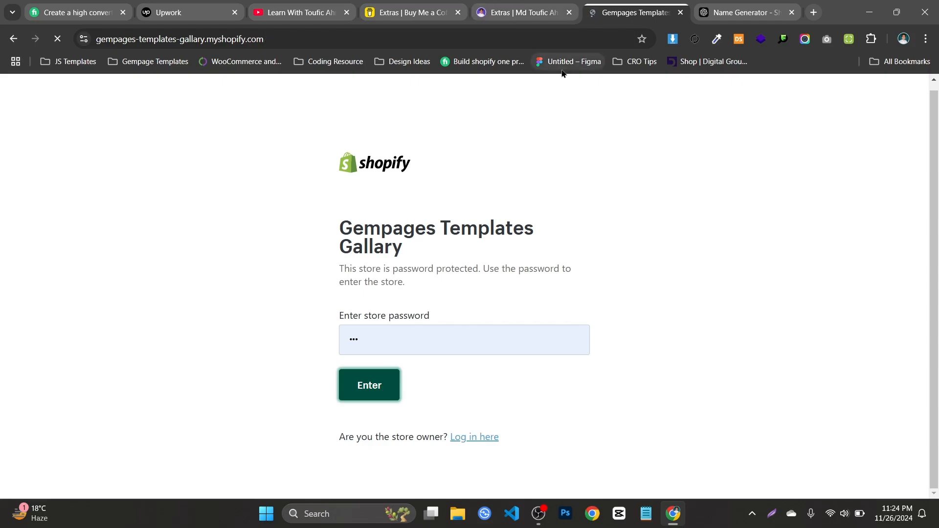
pyautogui.scroll(-3, 562, 91)
pyautogui.click(680, 12)
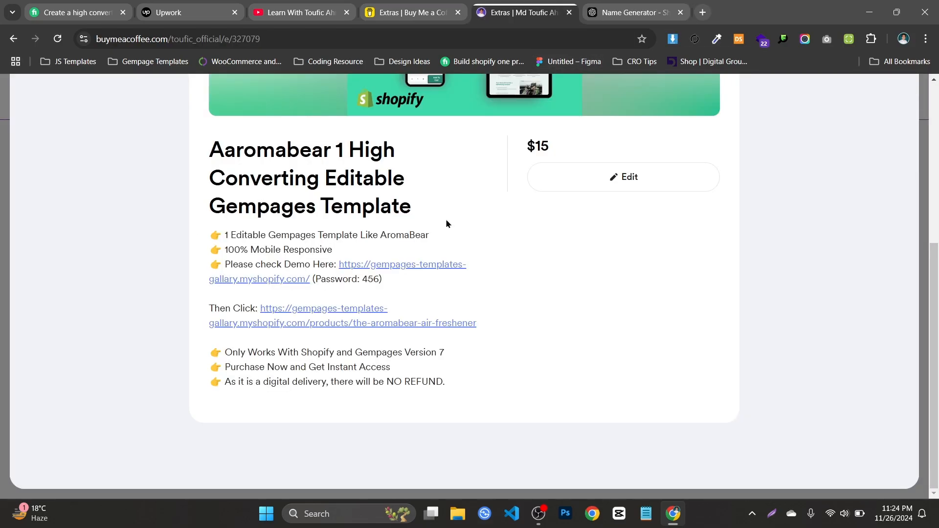
# Open the Gempages demo store again, then open the Aromabear air freshener demo from the listing and close the store's home page
pyautogui.click(288, 285)
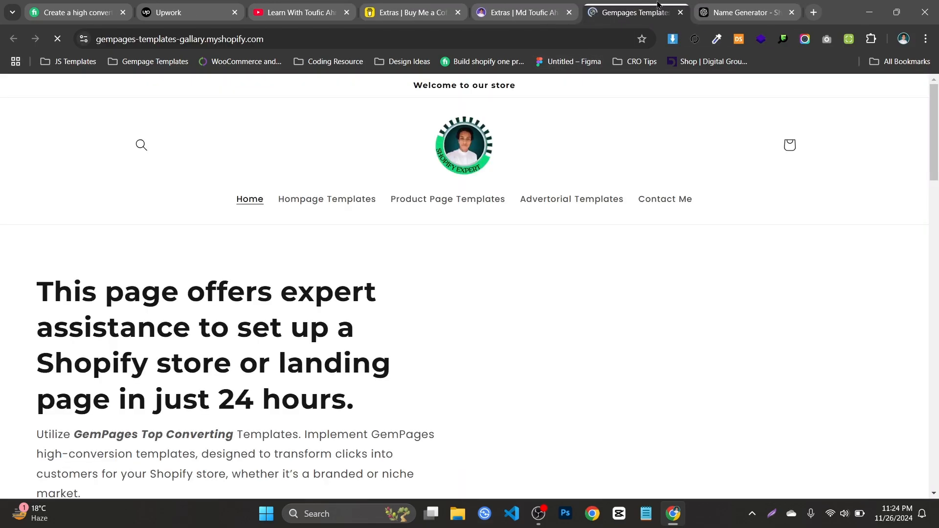
pyautogui.scroll(-3, 425, 146)
pyautogui.click(562, 6)
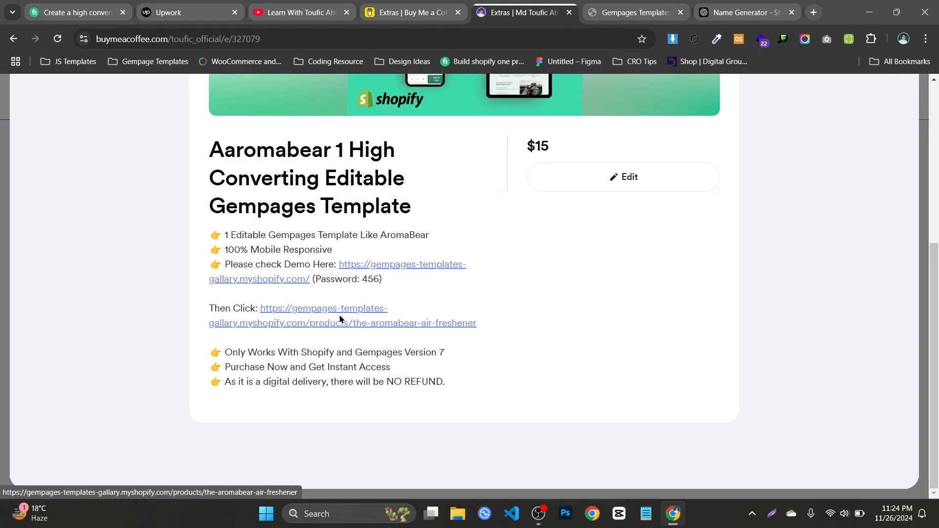
pyautogui.click(368, 306)
pyautogui.click(695, 14)
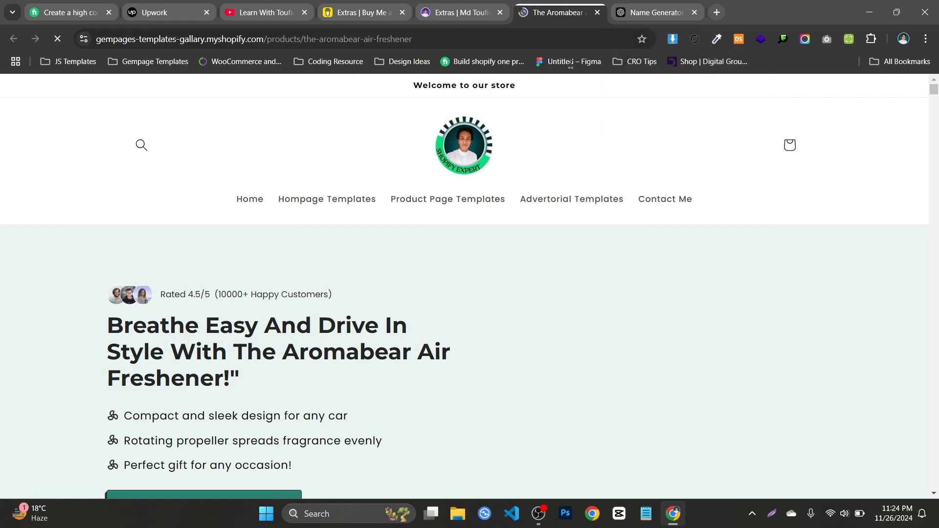
# Look through the Aromabear air freshener demo page, including its sticky add-to-cart bar, and close the page
pyautogui.scroll(-6, 469, 233)
pyautogui.scroll(6, 424, 225)
pyautogui.scroll(-9, 489, 240)
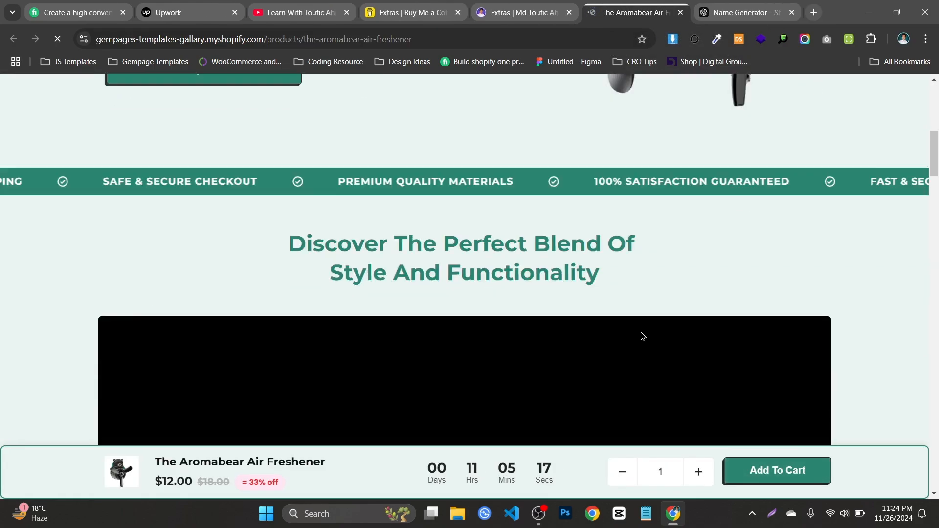
pyautogui.scroll(-4, 642, 337)
pyautogui.moveTo(153, 462); pyautogui.dragTo(555, 468)
pyautogui.click(695, 12)
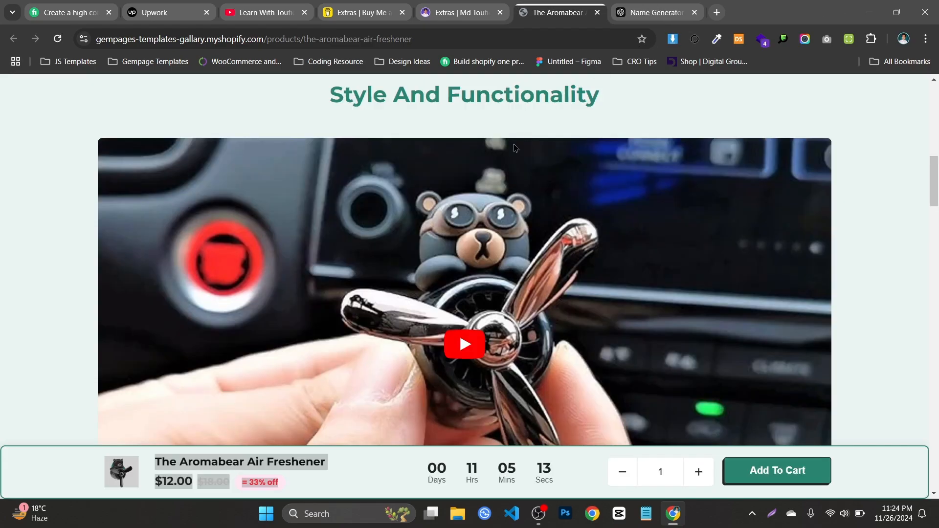
pyautogui.scroll(-15, 488, 183)
pyautogui.scroll(-5, 488, 182)
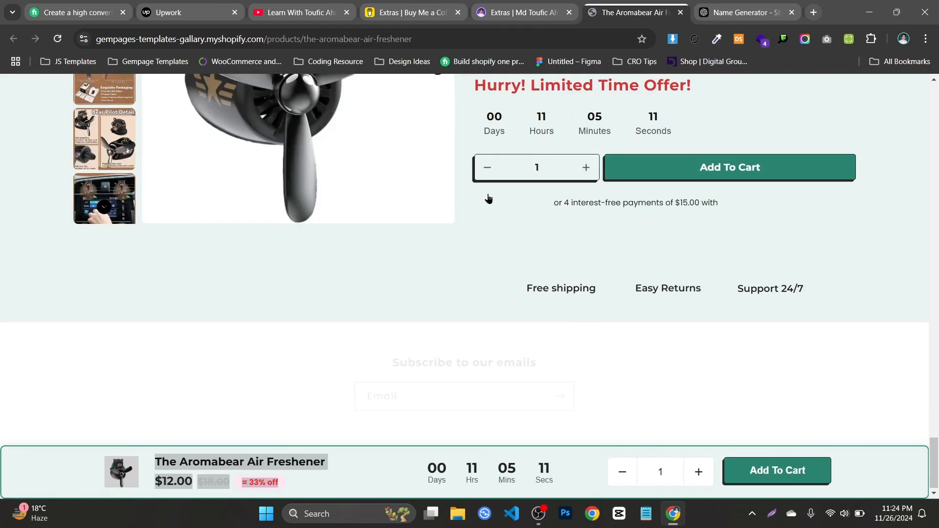
pyautogui.scroll(15, 487, 193)
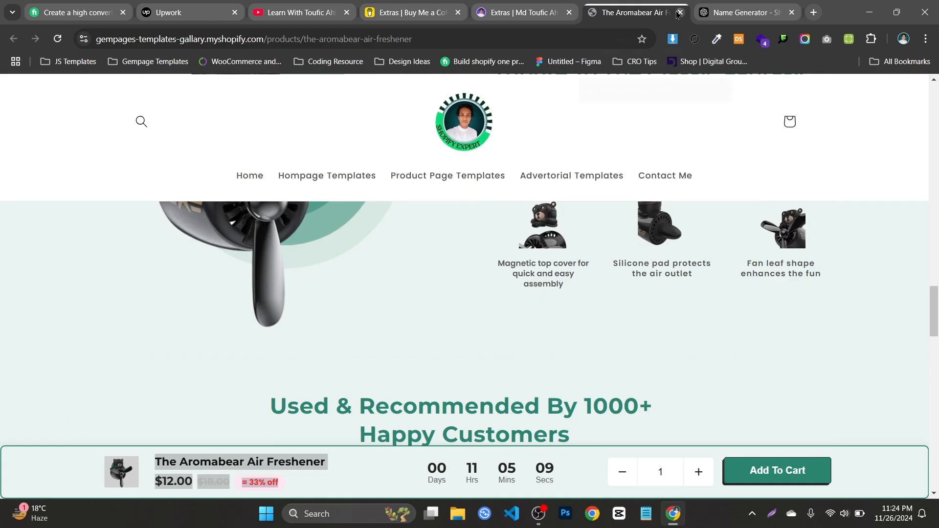
pyautogui.click(680, 12)
# Glance at the creator dashboard, close the Aaromabear listing, and open the Serum Pagefly template listing
pyautogui.click(482, 5)
pyautogui.click(429, 4)
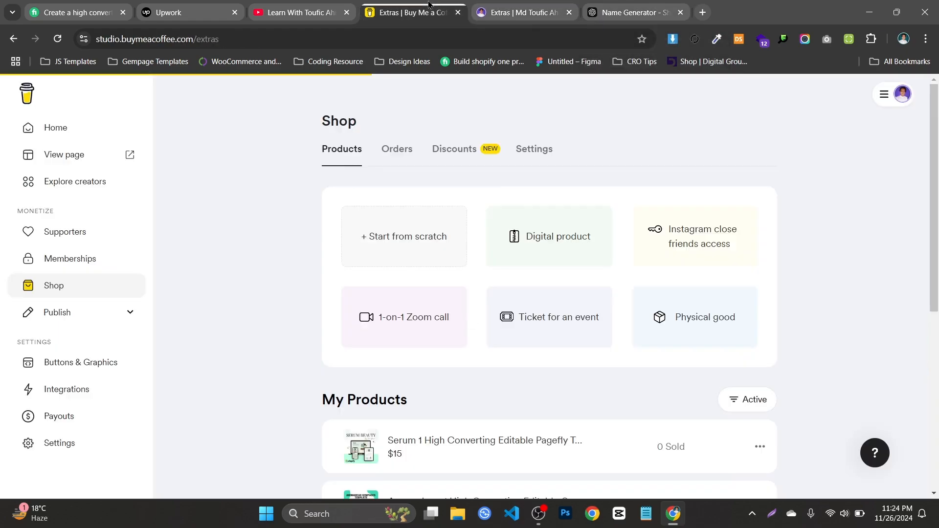
pyautogui.click(520, 13)
pyautogui.scroll(5, 466, 163)
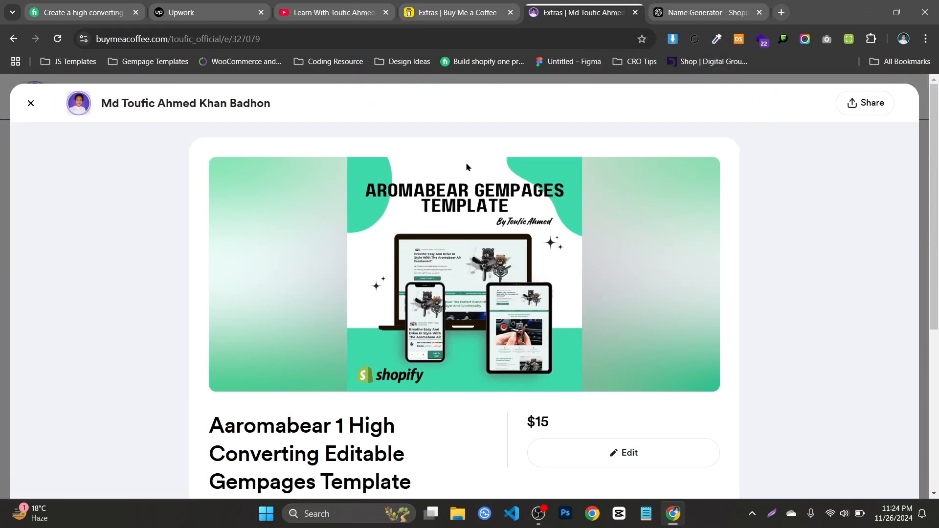
pyautogui.click(746, 80)
pyautogui.click(373, 304)
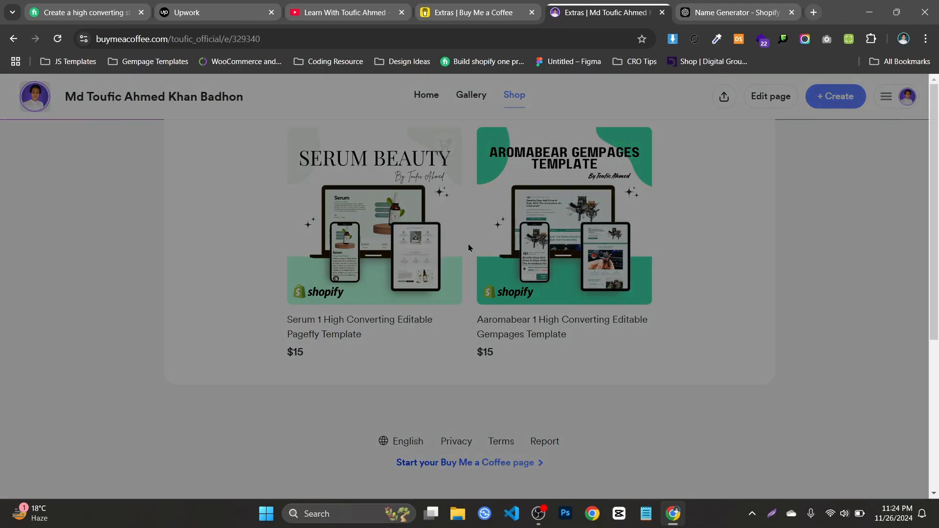
pyautogui.scroll(-4, 535, 198)
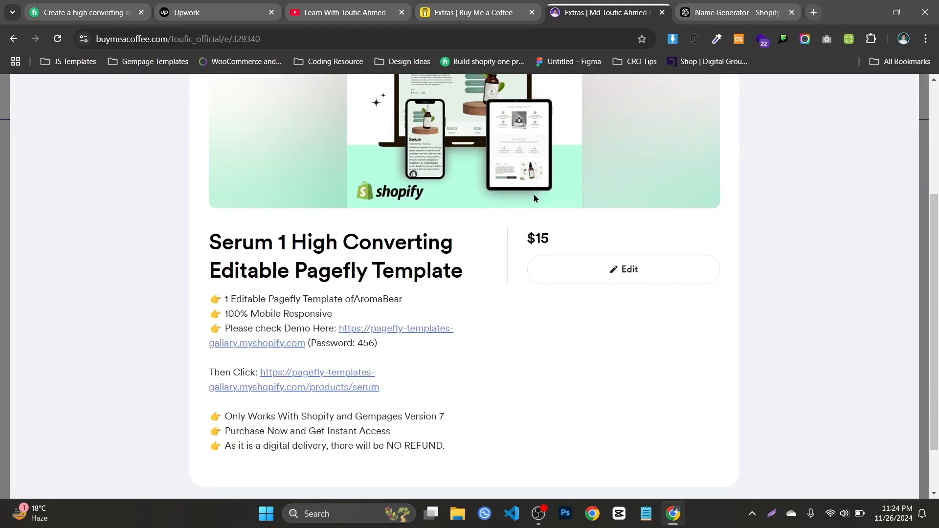
# Open the Serum product demo link, submit the prefilled Pagefly store password, and return to the listing
pyautogui.click(309, 375)
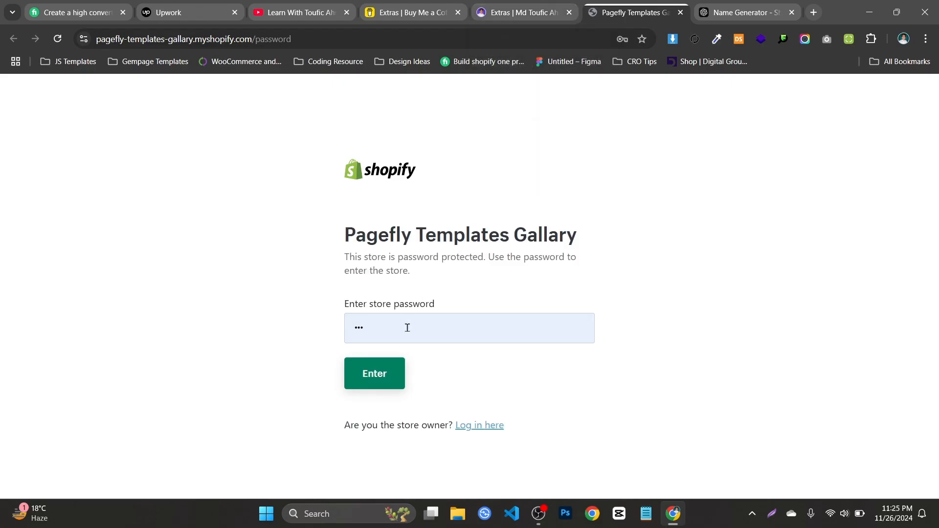
pyautogui.press('Return')
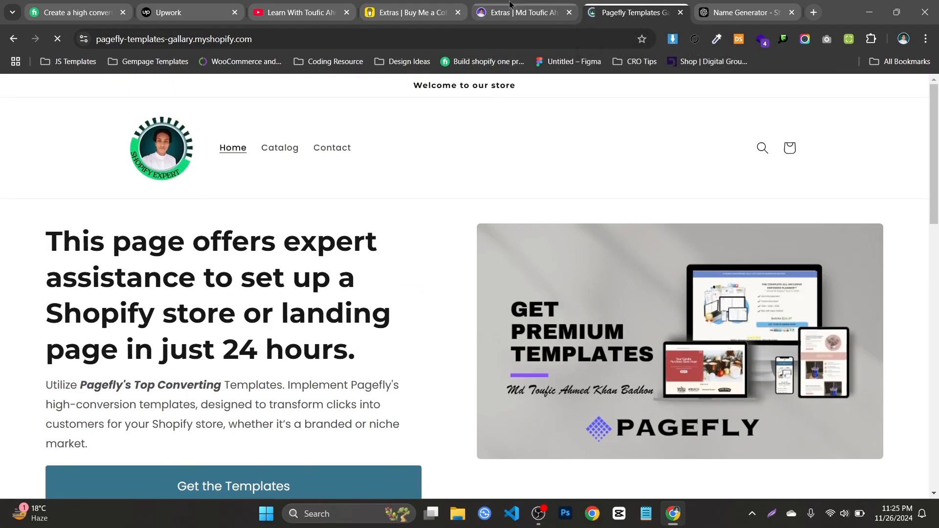
pyautogui.click(510, 4)
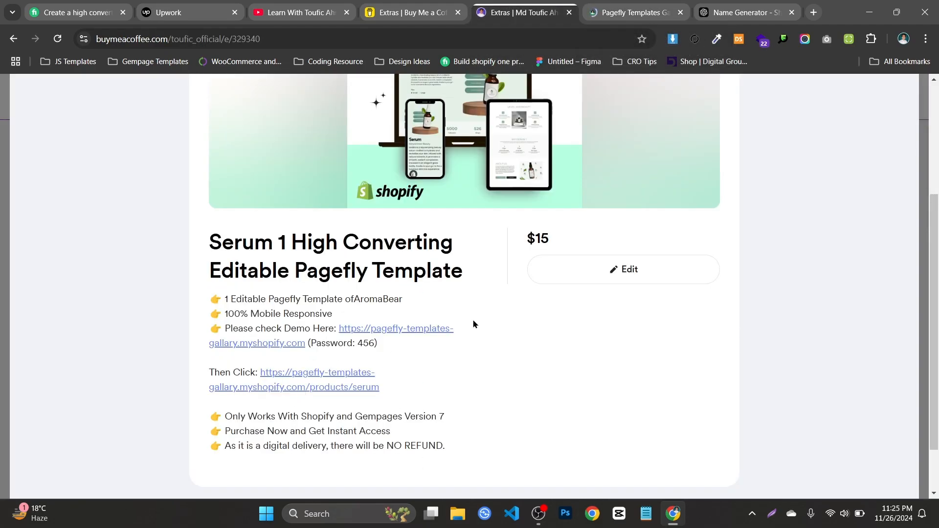
# Look over the Serum listing's cover image and title, and highlight the word "Pagefly" in the title
pyautogui.scroll(4, 473, 323)
pyautogui.scroll(-3, 472, 238)
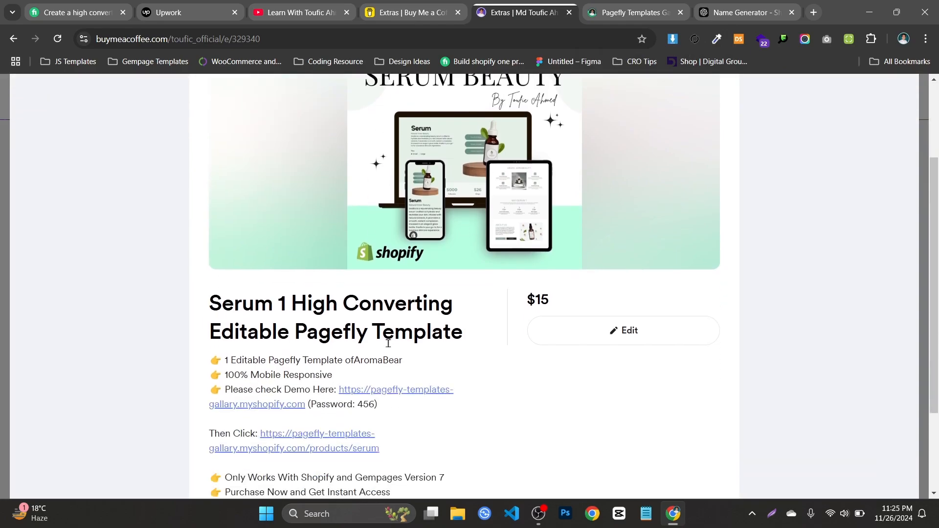
pyautogui.scroll(2, 388, 344)
pyautogui.moveTo(219, 451); pyautogui.dragTo(298, 451)
pyautogui.scroll(-1, 319, 396)
pyautogui.click(263, 368)
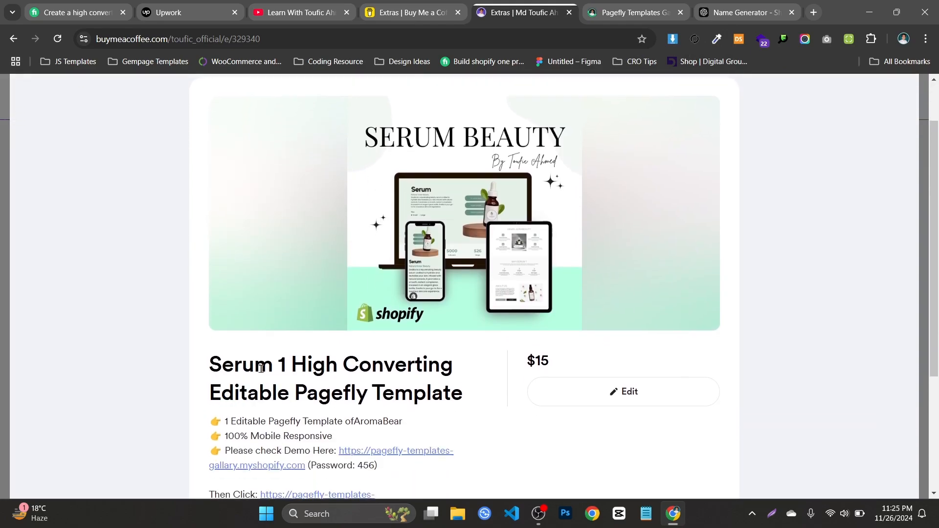
pyautogui.moveTo(296, 392); pyautogui.dragTo(366, 394)
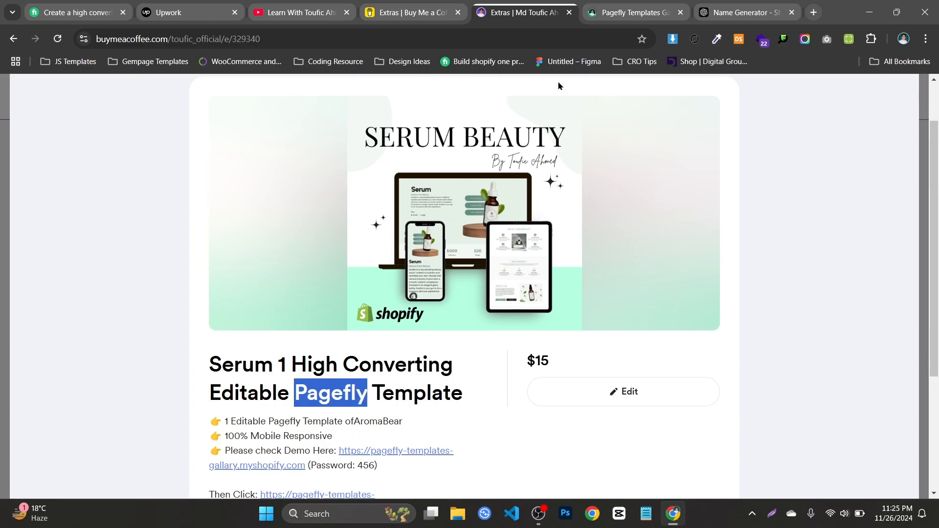
# Glance at the Pagefly demo store, then reread the Serum listing's description and clear the title highlight
pyautogui.click(636, 12)
pyautogui.click(519, 12)
pyautogui.scroll(-4, 409, 246)
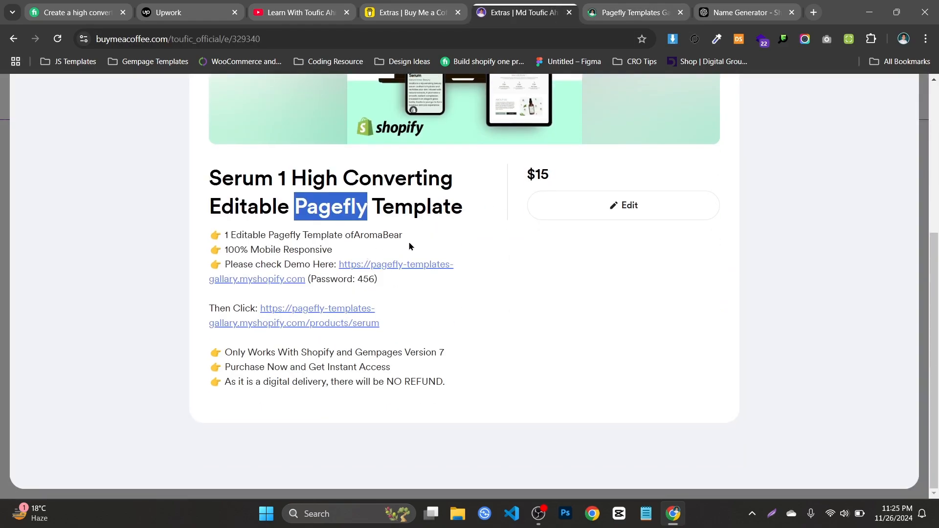
pyautogui.scroll(3, 556, 230)
pyautogui.scroll(-3, 522, 278)
pyautogui.scroll(3, 408, 297)
pyautogui.scroll(-3, 531, 277)
pyautogui.click(544, 244)
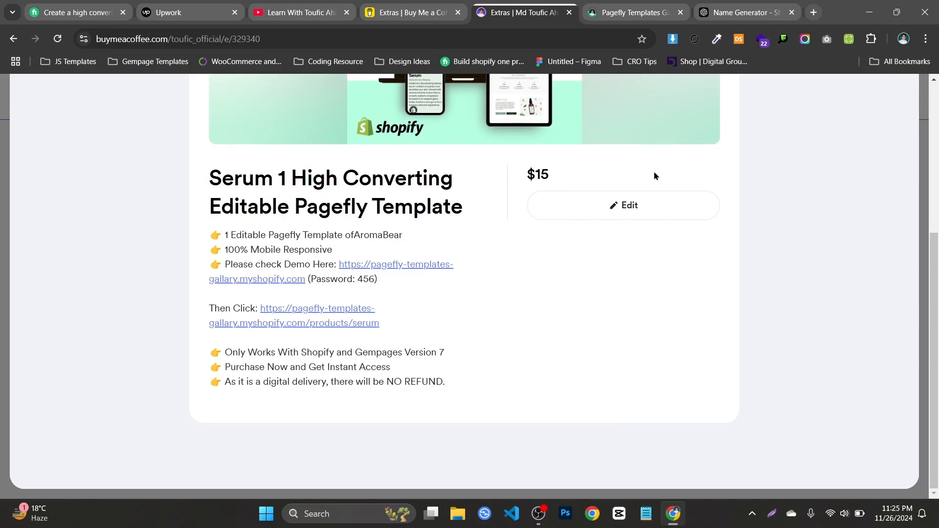
# Look over the template categories on the Pagefly demo store's home page and close the store
pyautogui.click(647, 5)
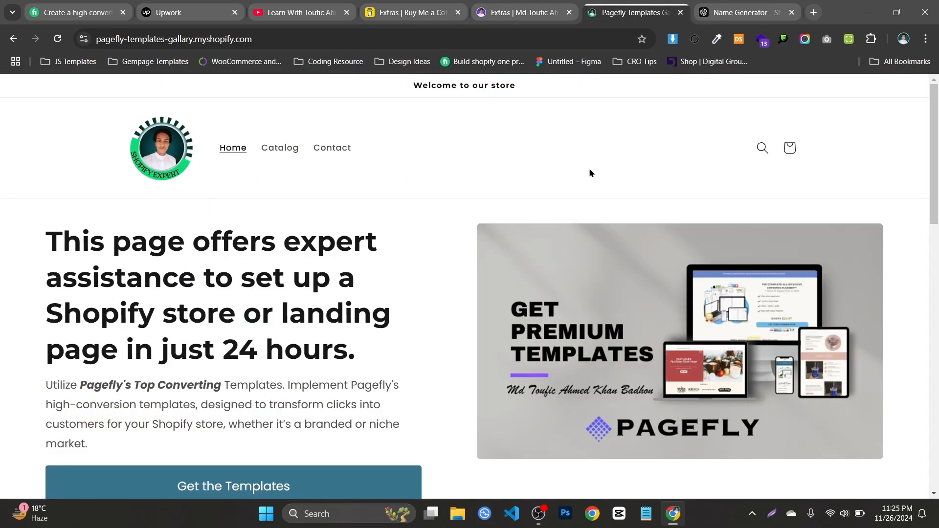
pyautogui.scroll(-10, 590, 172)
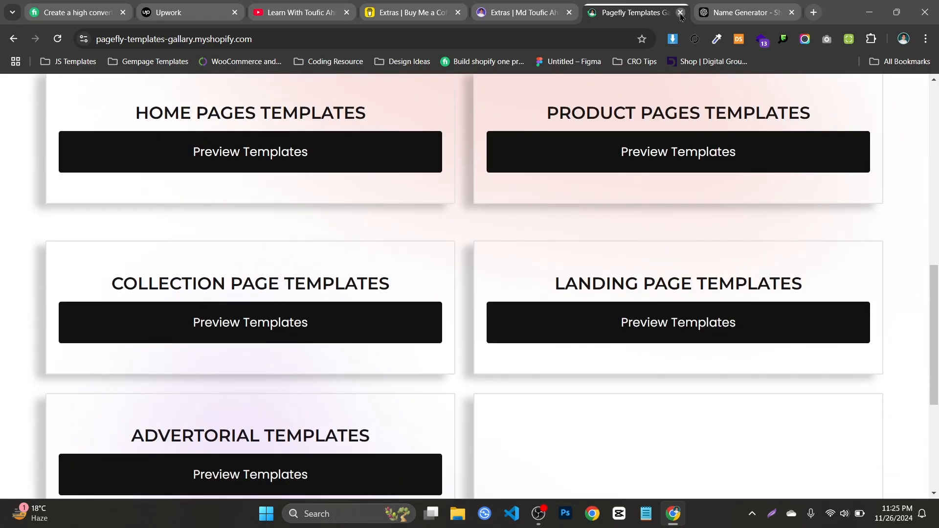
pyautogui.click(680, 14)
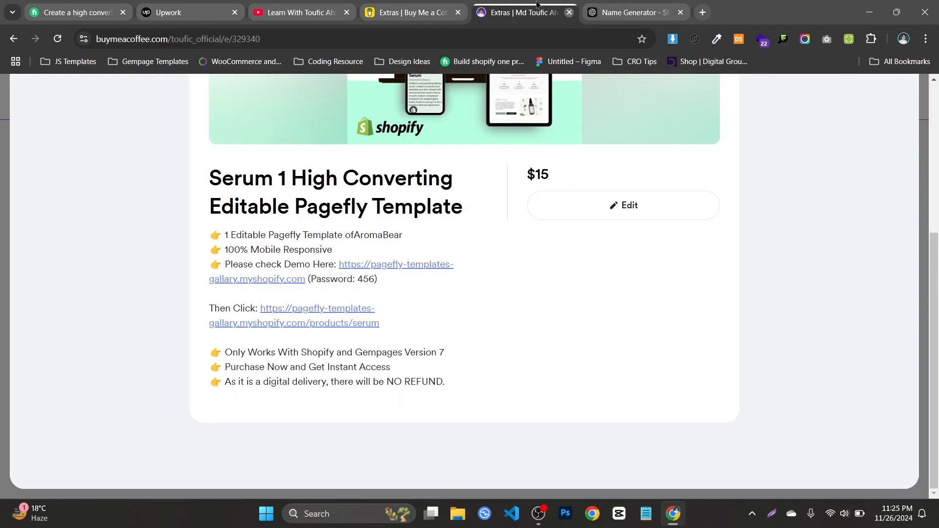
# Close the Serum listing, reopen the public page from the creator dashboard, and look over the YouTube channel's videos
pyautogui.click(569, 13)
pyautogui.click(74, 151)
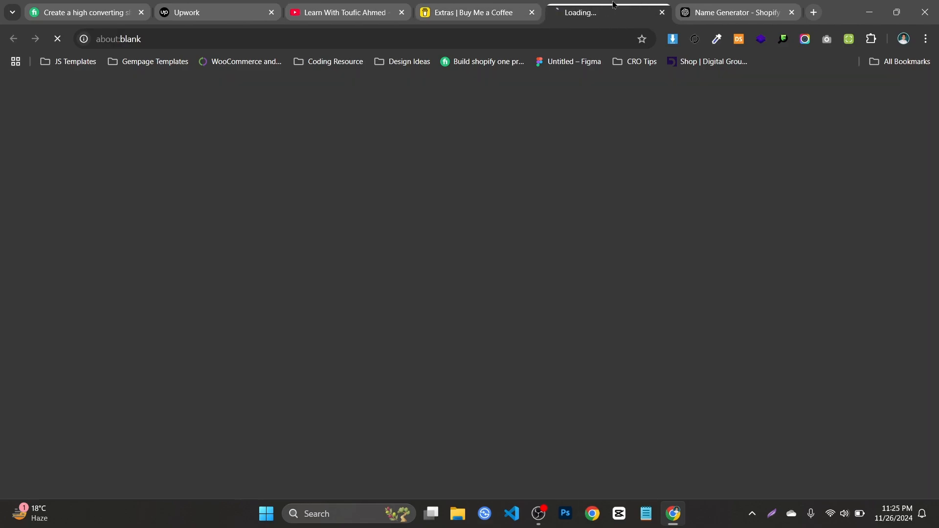
pyautogui.click(345, 12)
pyautogui.scroll(-4, 938, 322)
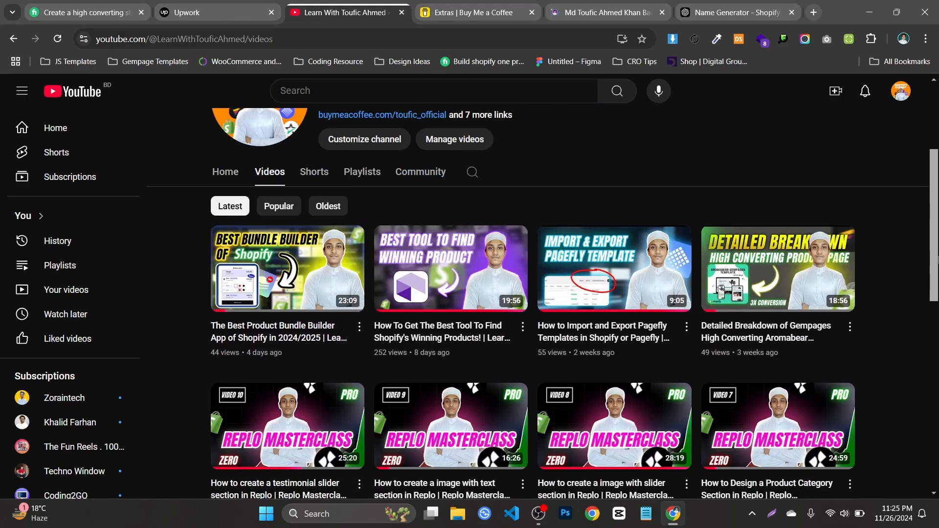
pyautogui.scroll(4, 519, 244)
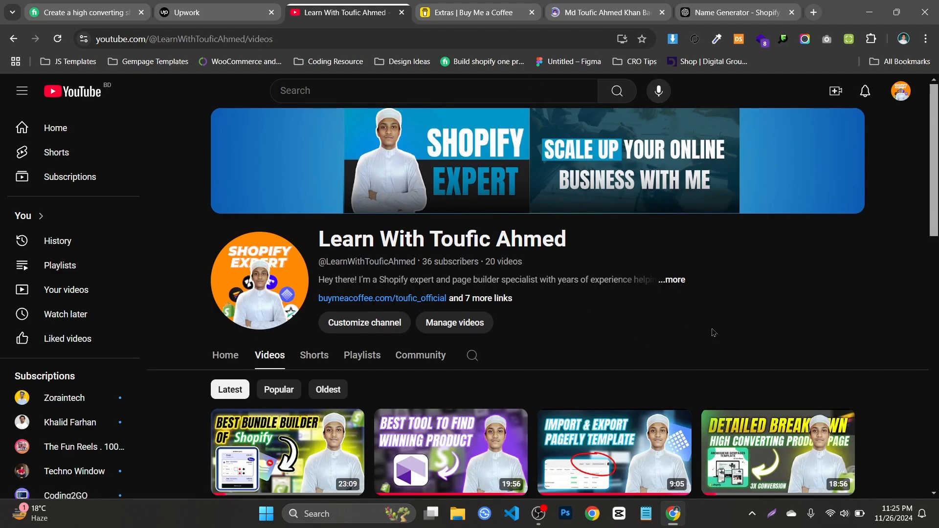